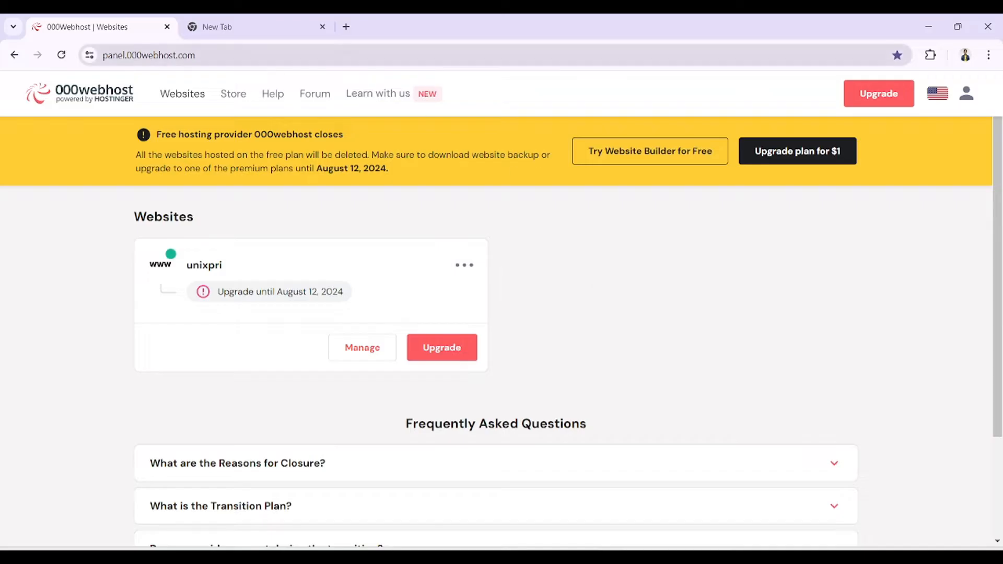
- Open the WordPress admin of the unixpri website from its hosting management page and close the unused blank tab
left_click_drag(199, 55, 90, 58)
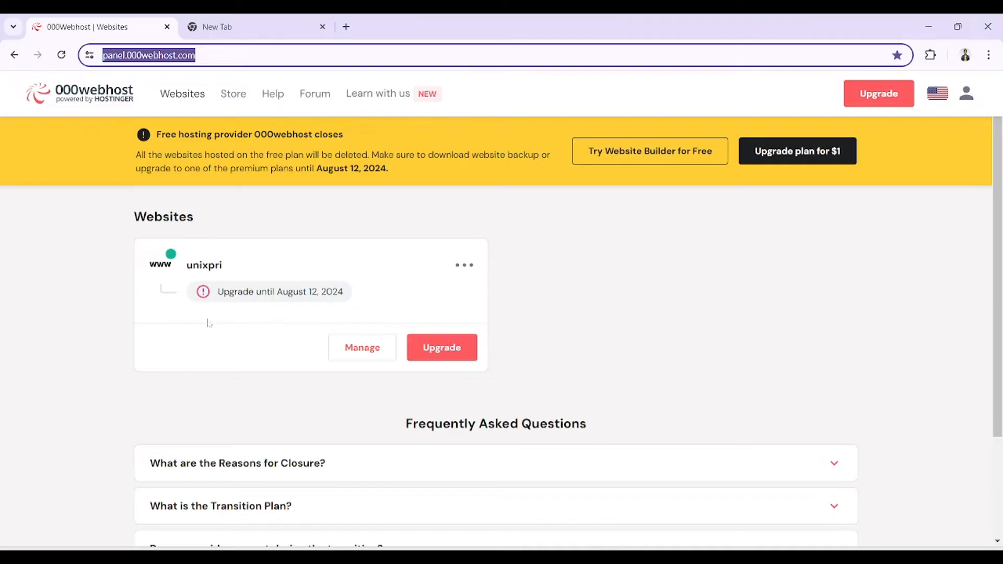
left_click(356, 353)
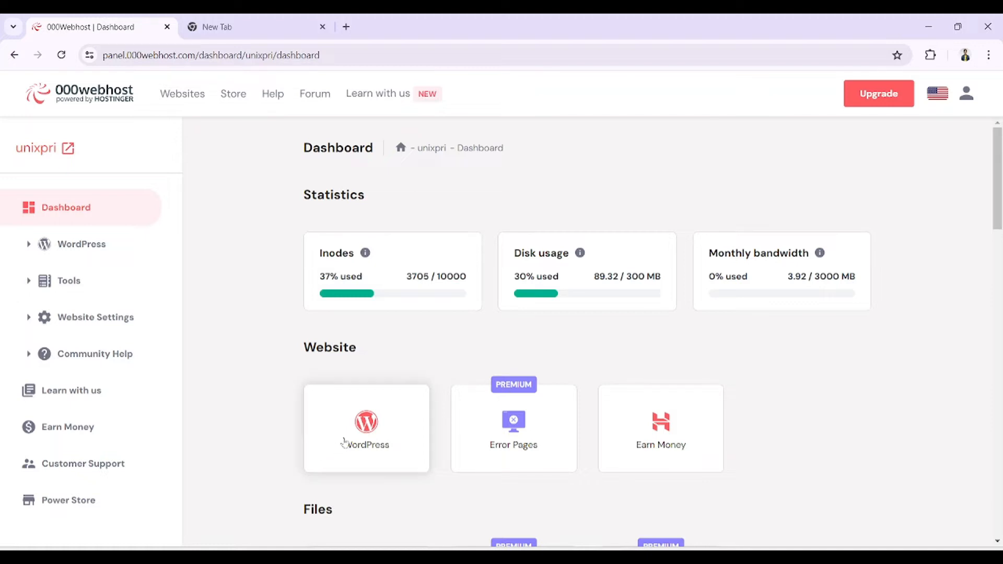
left_click(344, 441)
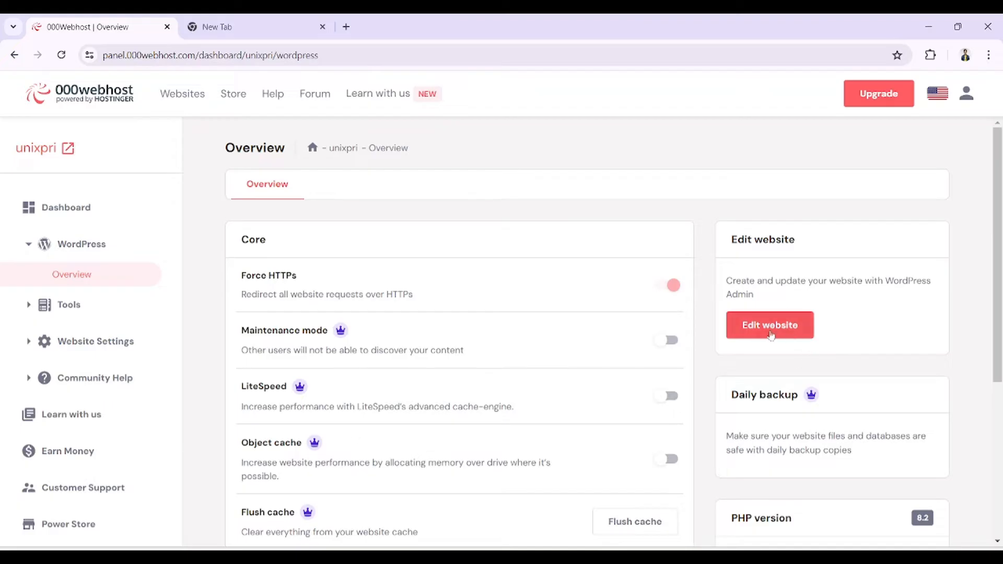
left_click(770, 326)
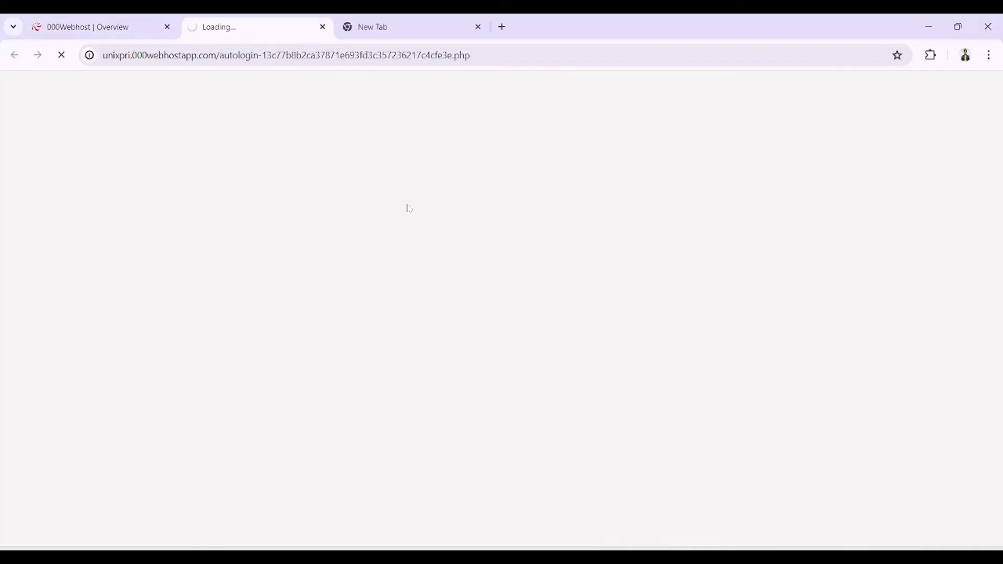
left_click(477, 28)
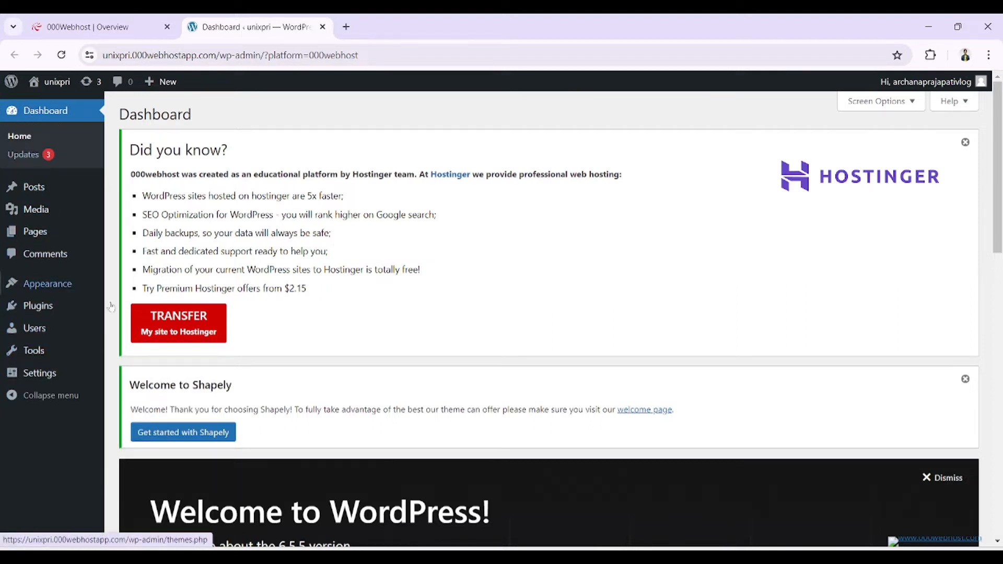
- Examine the WordPress dashboard's welcome section, site health, activity, quick draft and news widgets
scroll(484, 264, "down", 10)
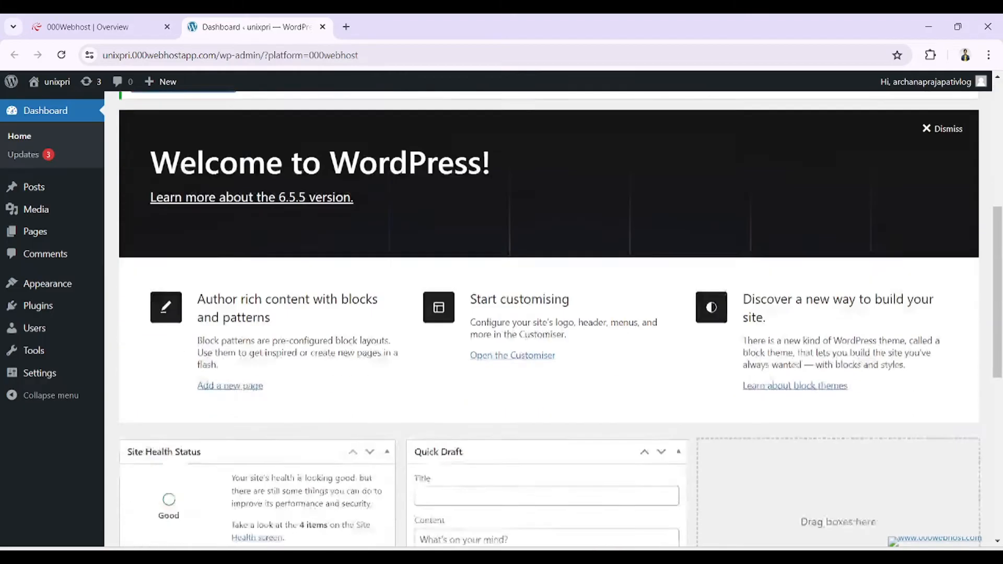
scroll(257, 203, "down", 3)
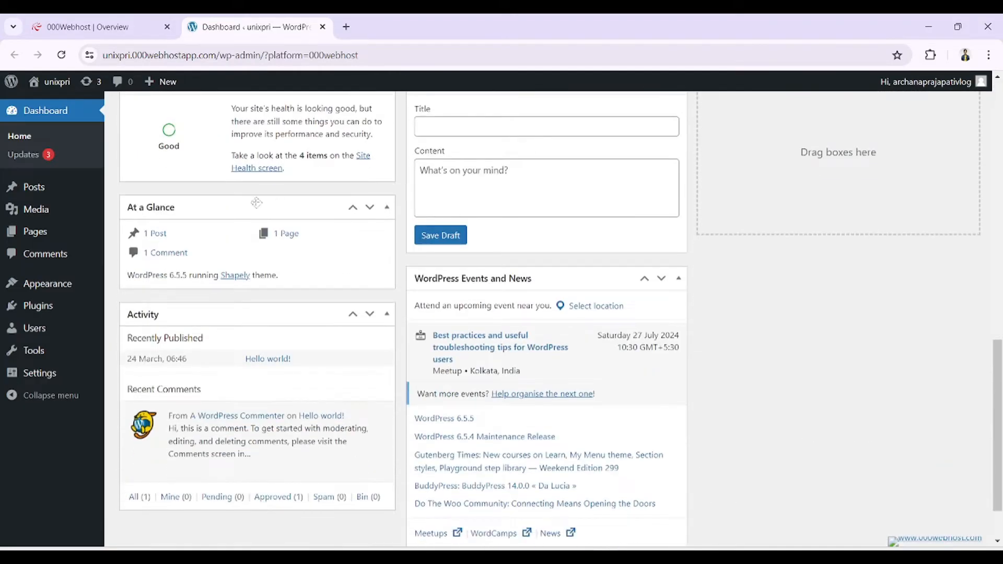
scroll(257, 202, "up", 3)
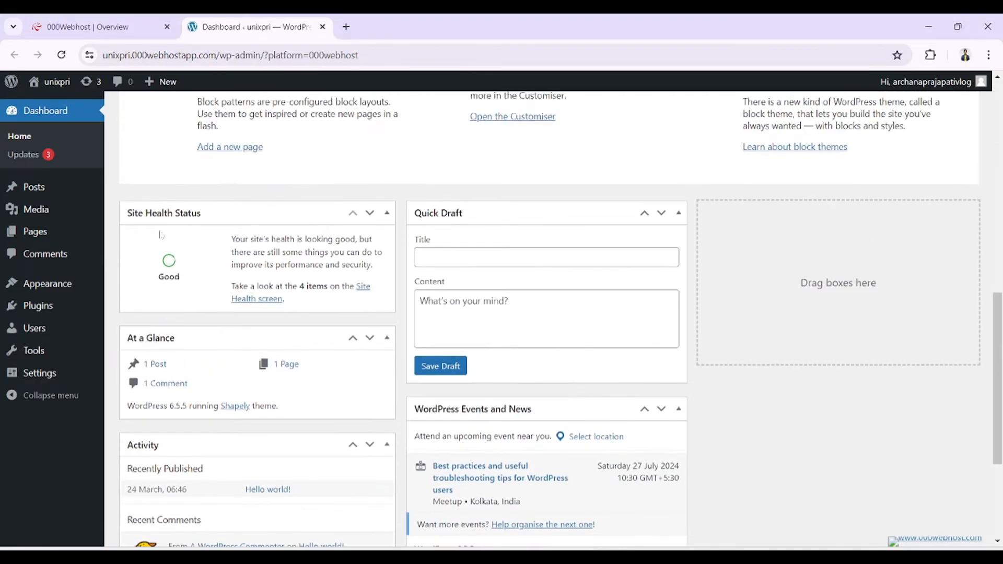
scroll(211, 360, "down", 5)
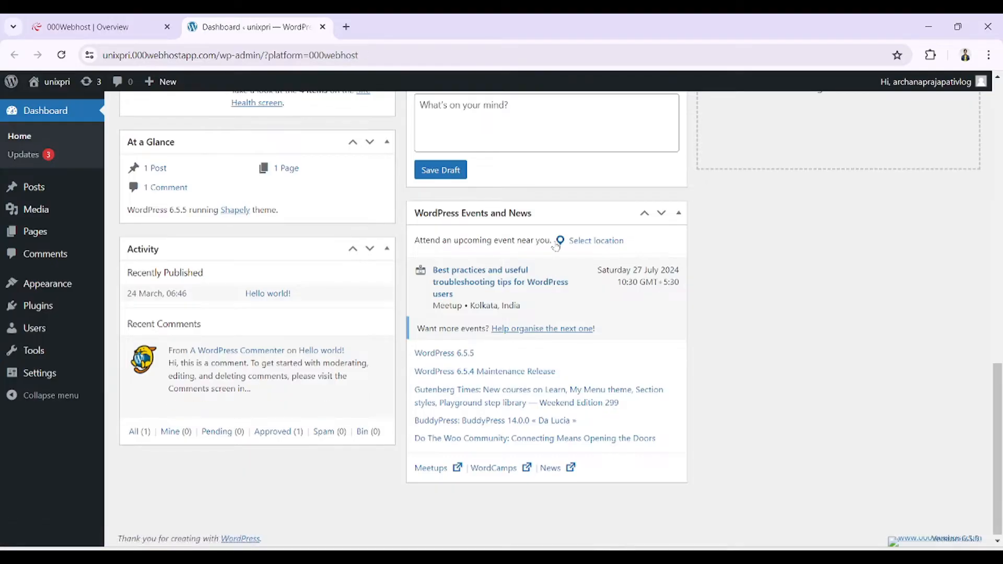
scroll(556, 245, "up", 8)
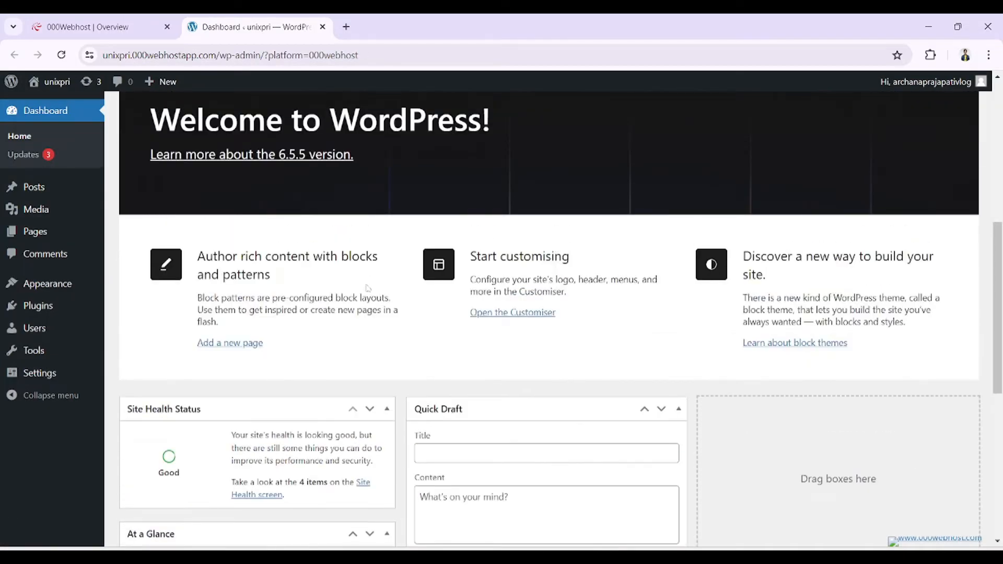
scroll(368, 288, "up", 3)
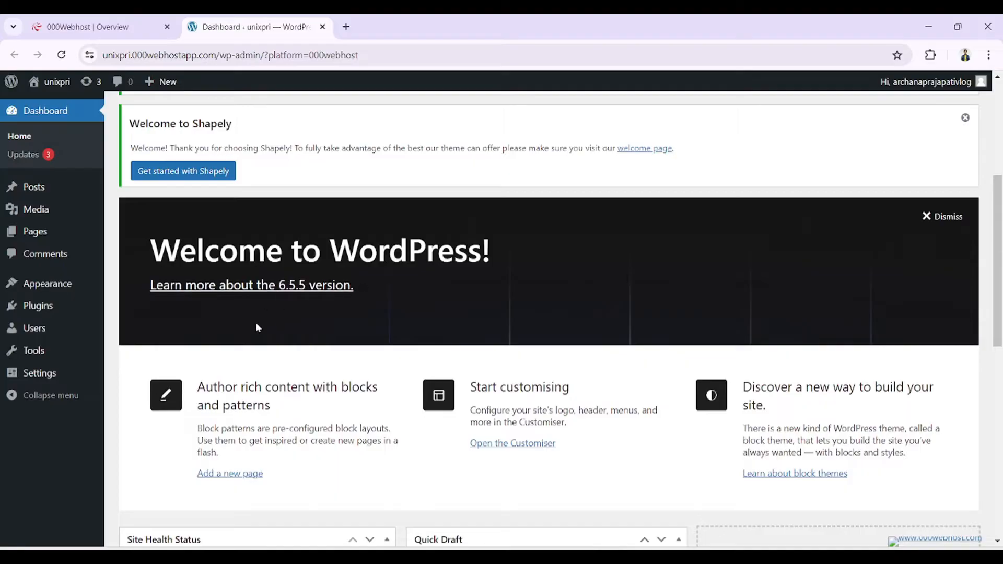
scroll(114, 194, "up", 3)
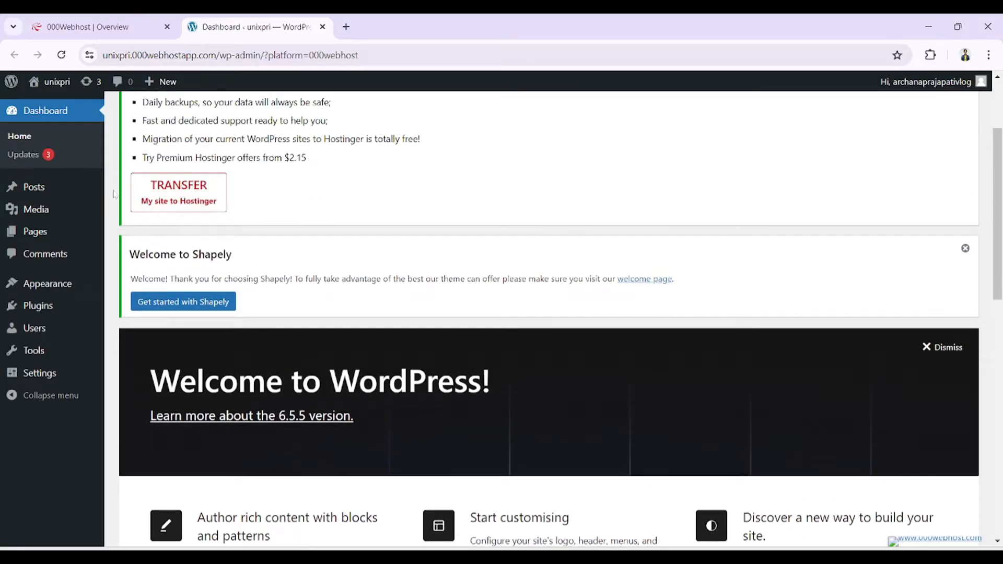
- Open the WordPress Updates page and review the core version, plugin and theme update sections
left_click(30, 159)
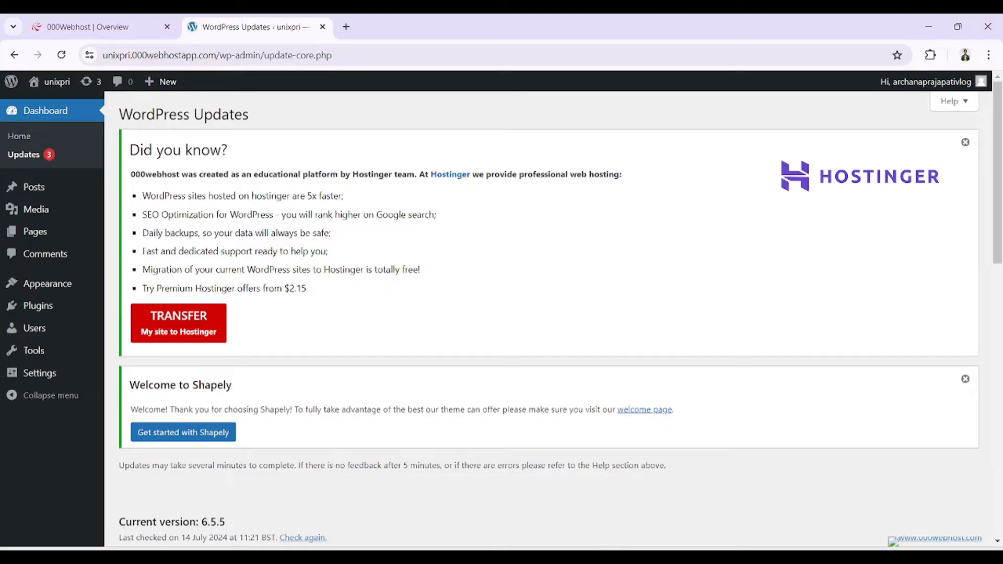
scroll(376, 254, "down", 5)
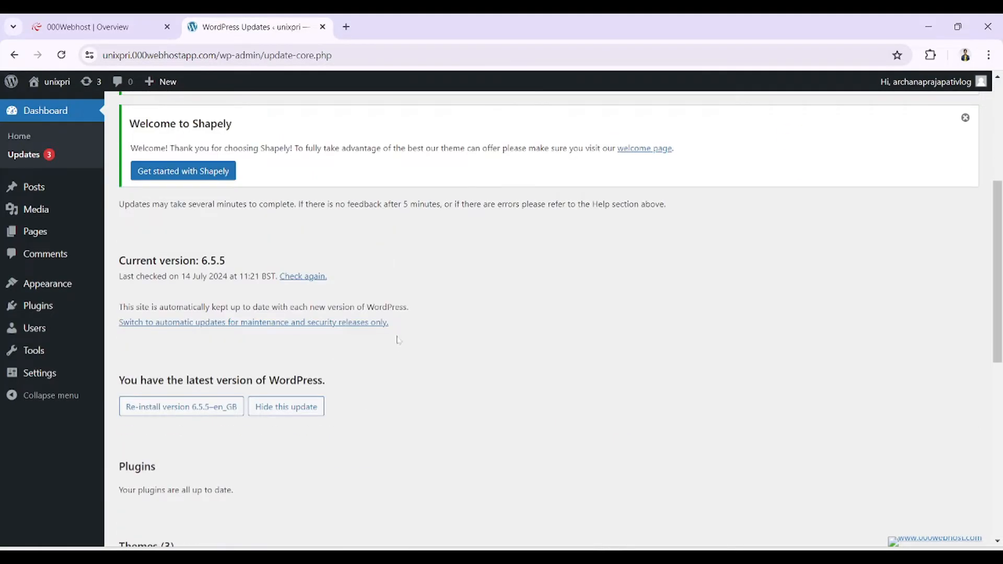
scroll(400, 342, "down", 6)
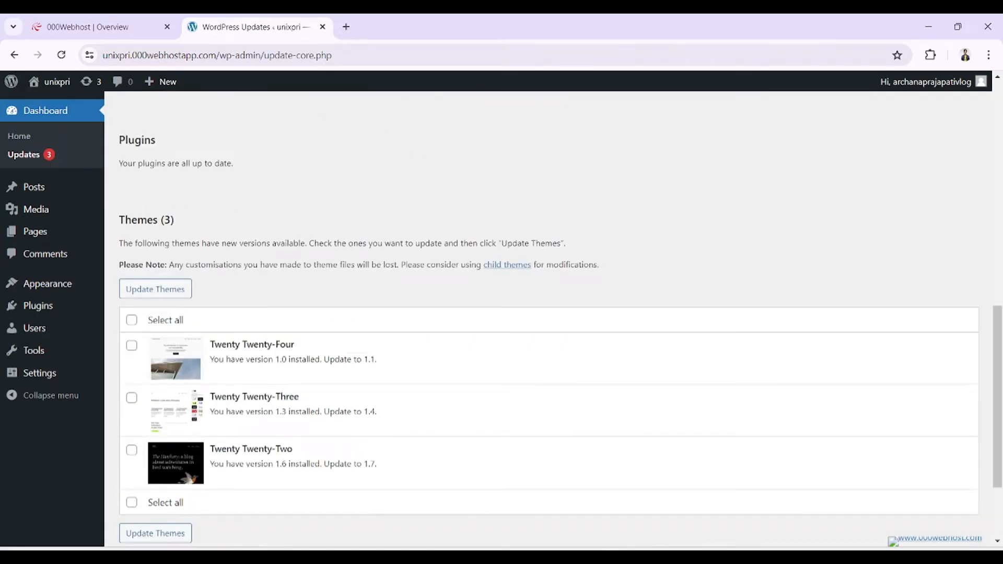
scroll(321, 399, "up", 6)
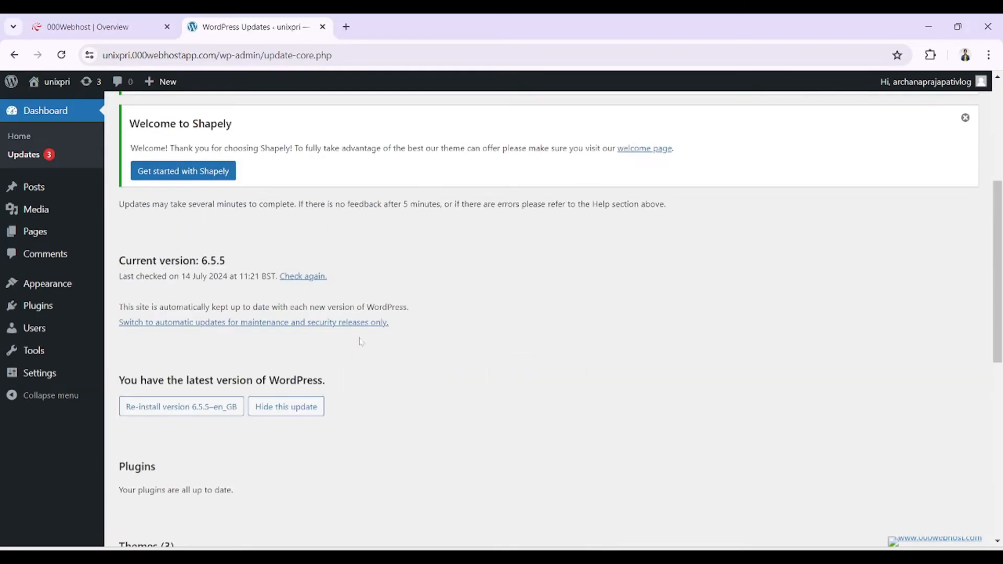
scroll(360, 342, "down", 6)
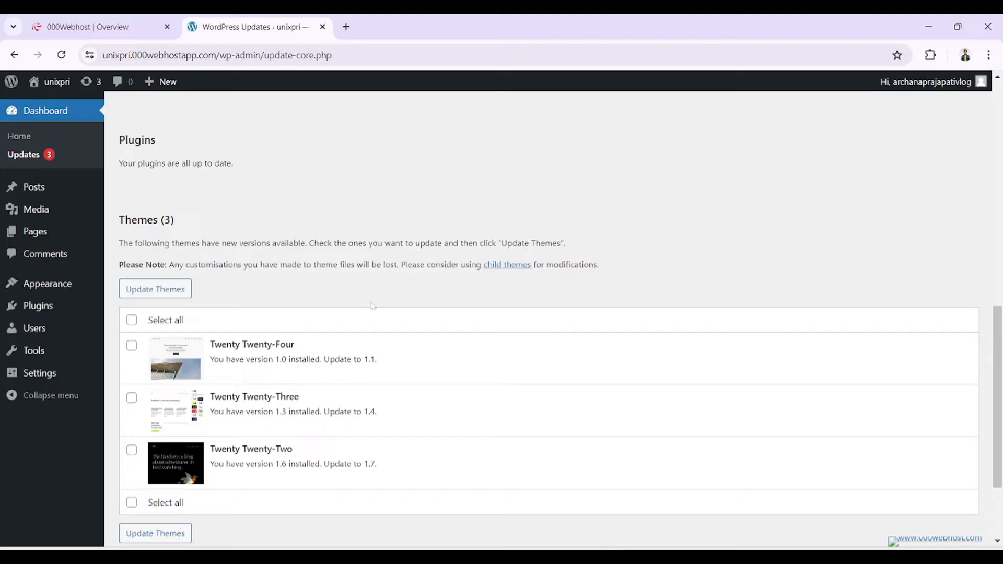
scroll(372, 306, "up", 4)
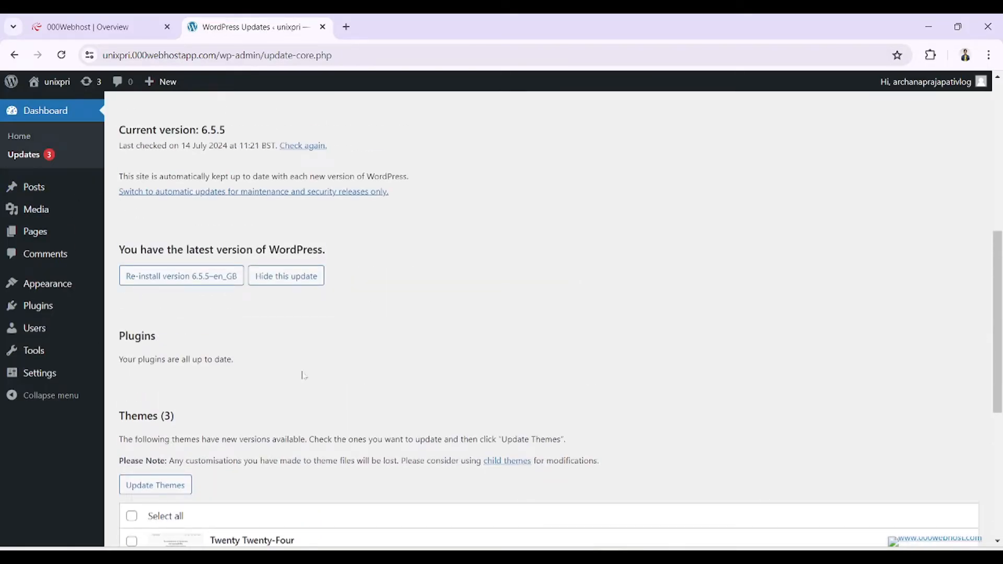
scroll(302, 375, "down", 3)
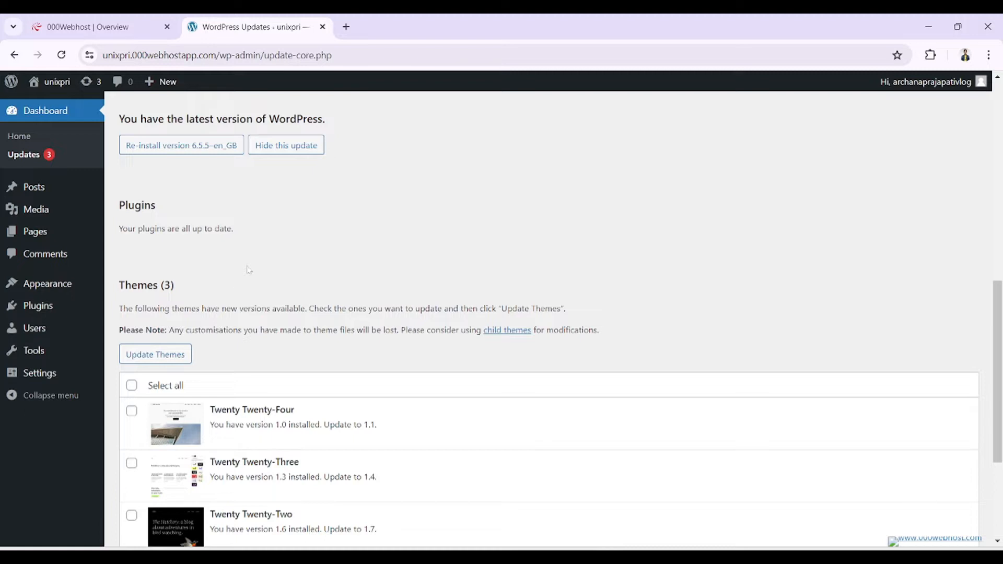
- Search Google for "wordpress in hindi" in a new browser tab
mouse_move(22, 189)
left_click(345, 26)
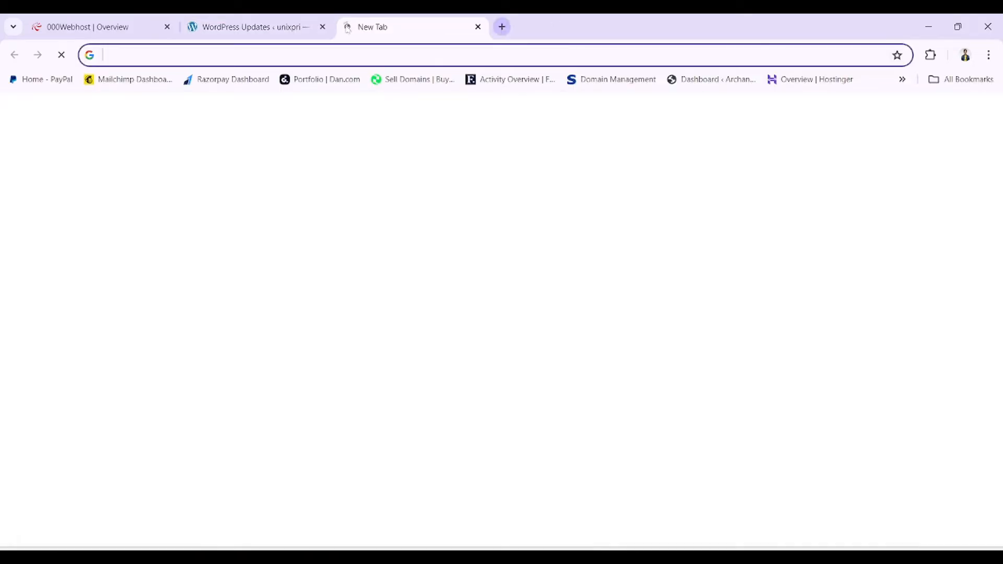
type("wordpr")
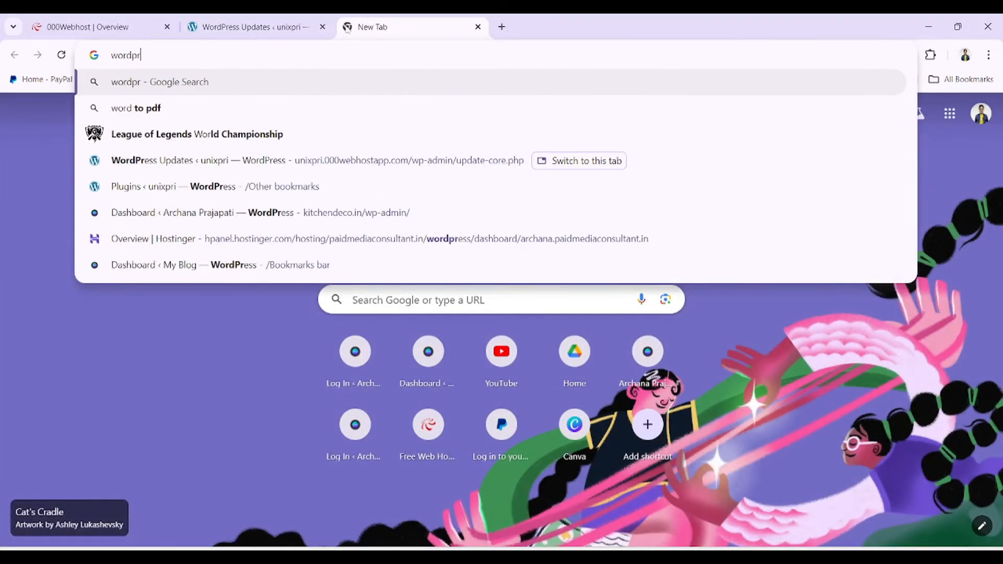
type("ess in h")
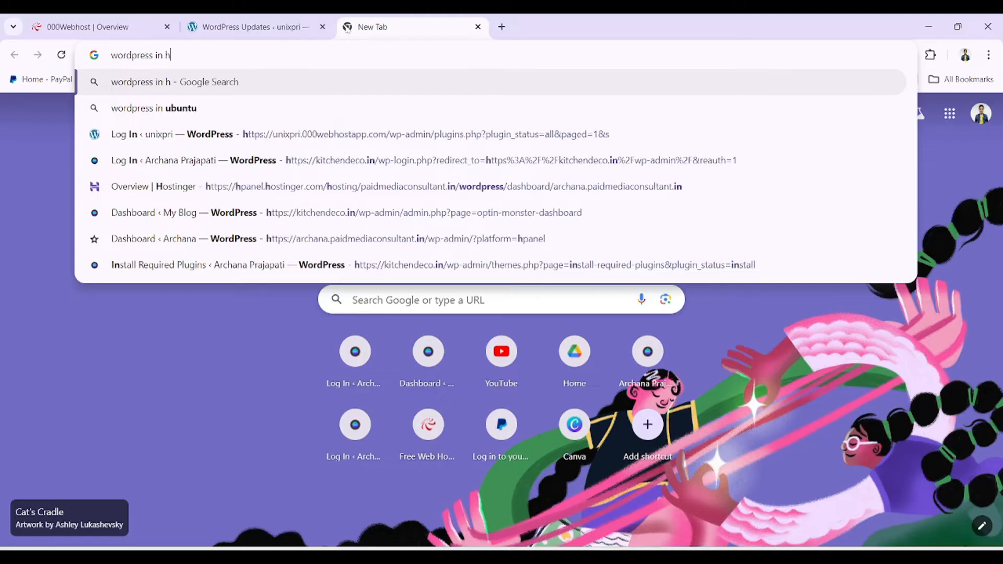
type("o")
key("BackSpace")
type("i")
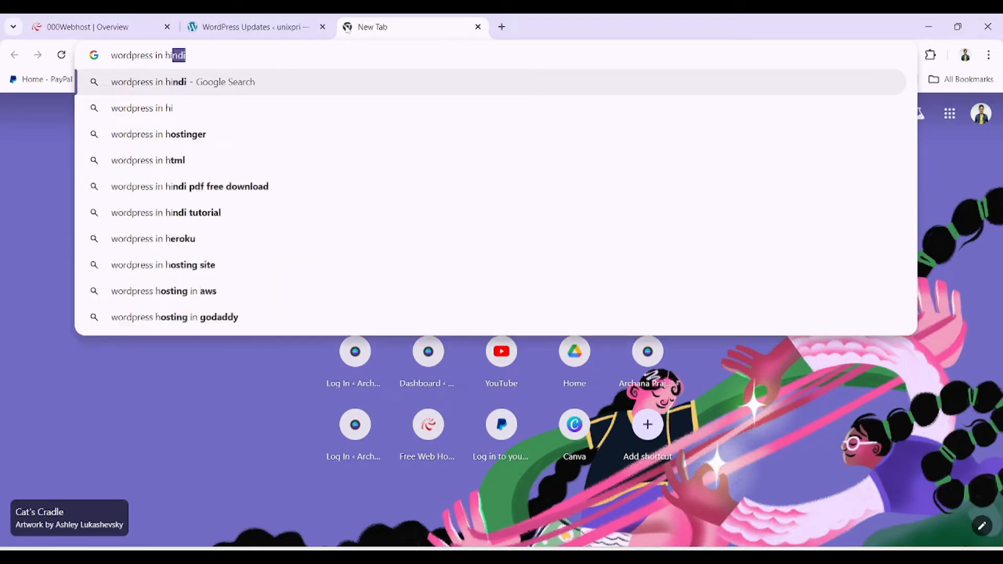
key("Right")
key("Return")
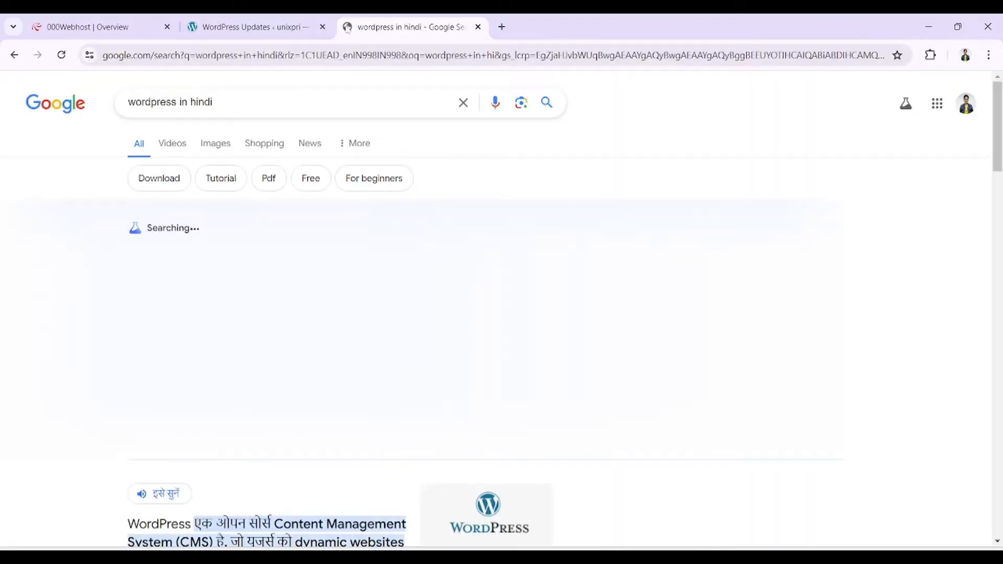
- Read through the GyanMaala article on WordPress from the search results, and close it to return to the WordPress admin
scroll(501, 314, "down", 5)
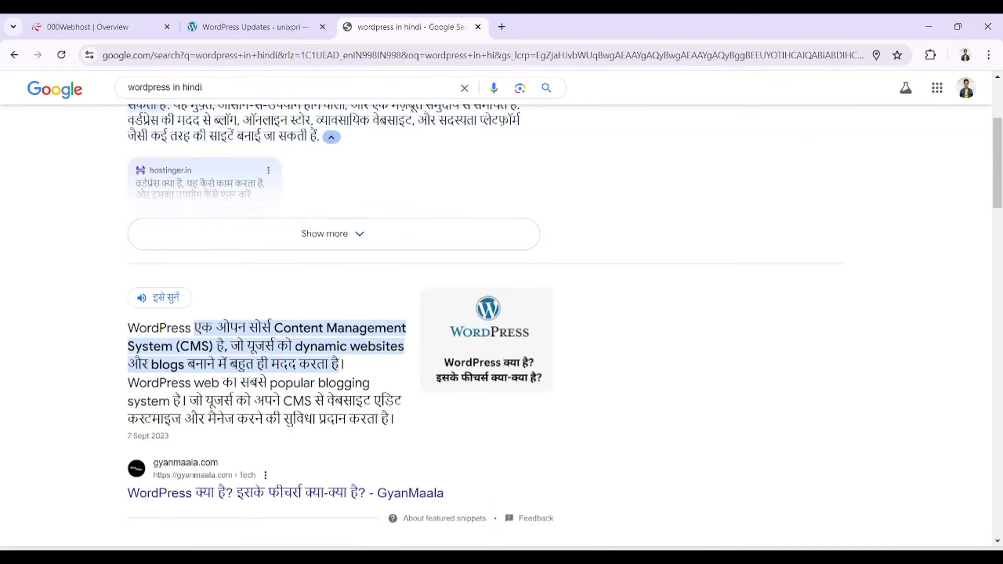
scroll(502, 313, "down", 2)
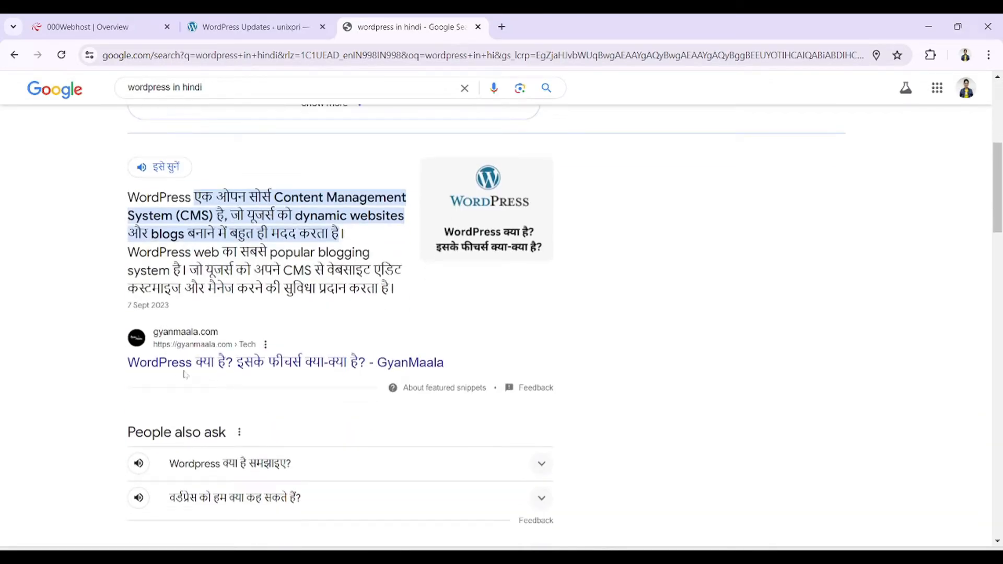
left_click(185, 369)
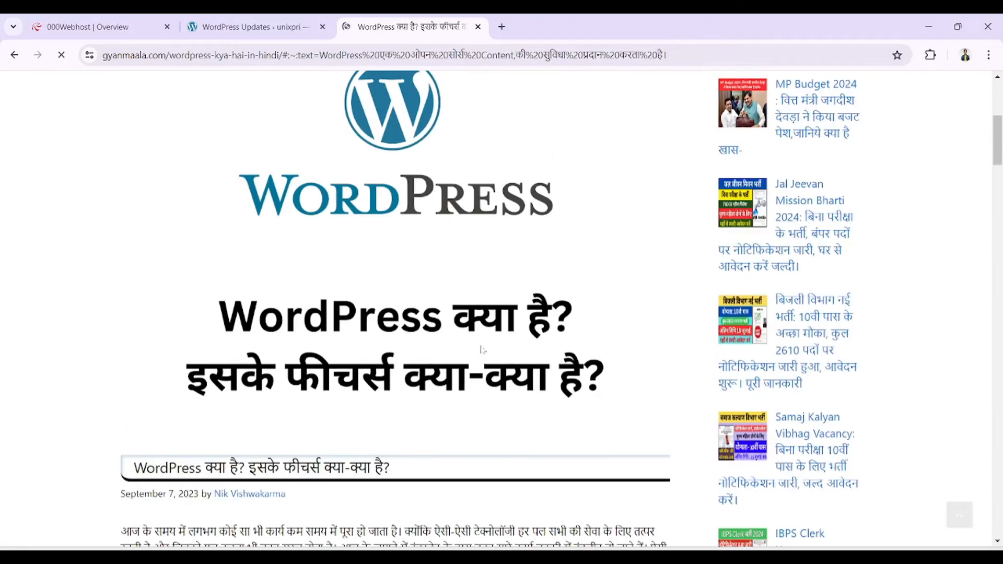
scroll(502, 342, "down", 15)
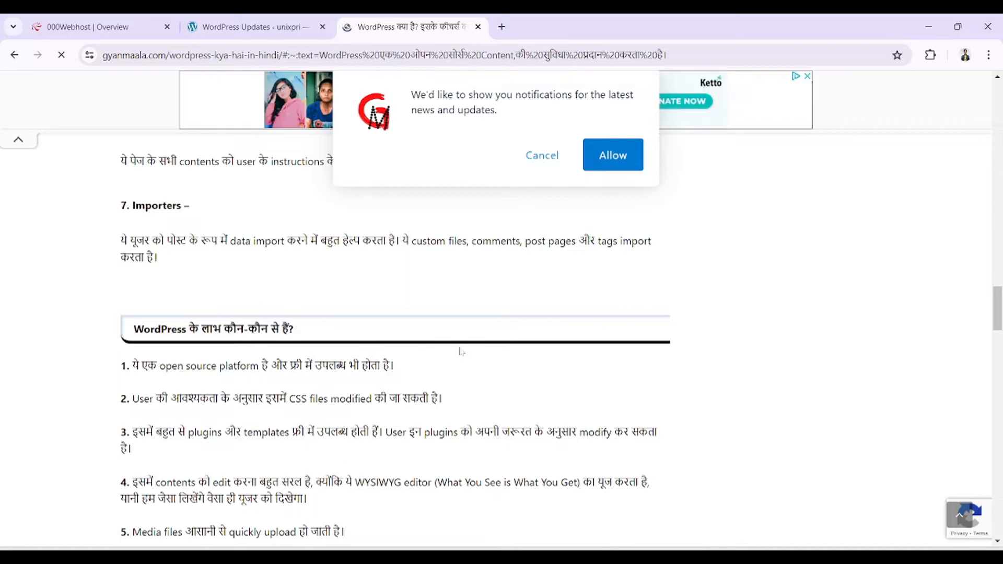
left_click(228, 23)
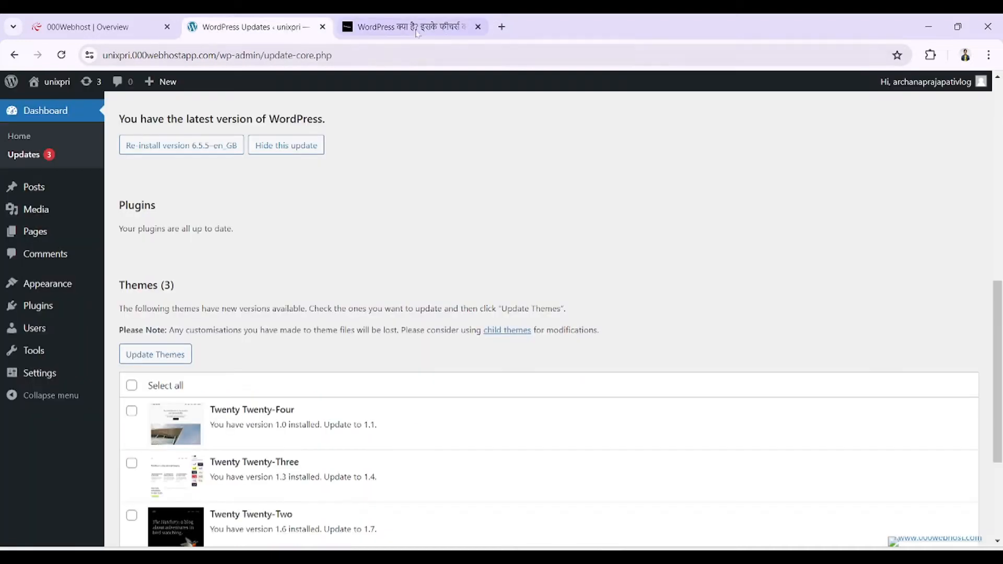
left_click(478, 26)
- Open the unixpri site's front end in a separate tab, look over its blog page, and return to the WordPress admin
mouse_move(38, 217)
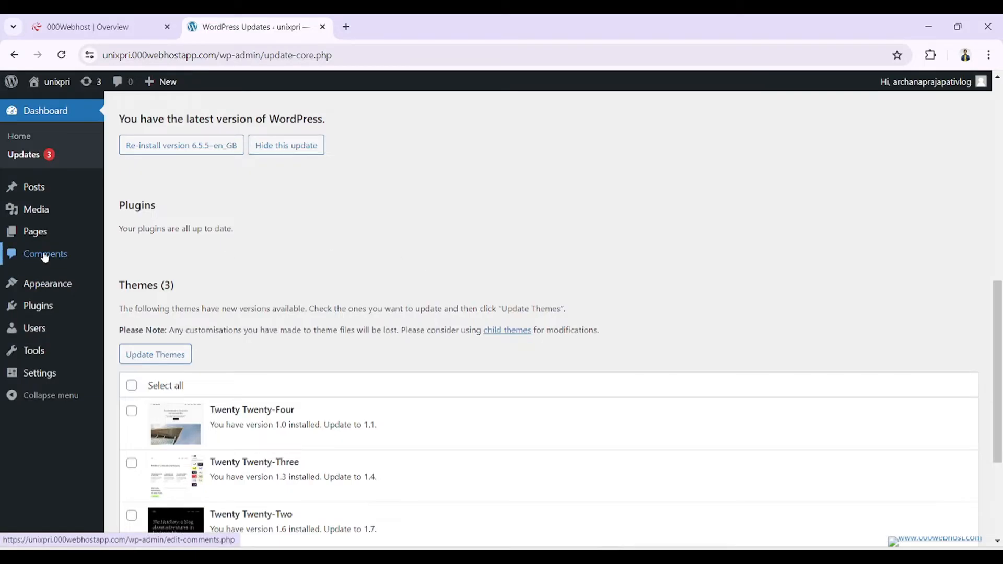
mouse_move(50, 290)
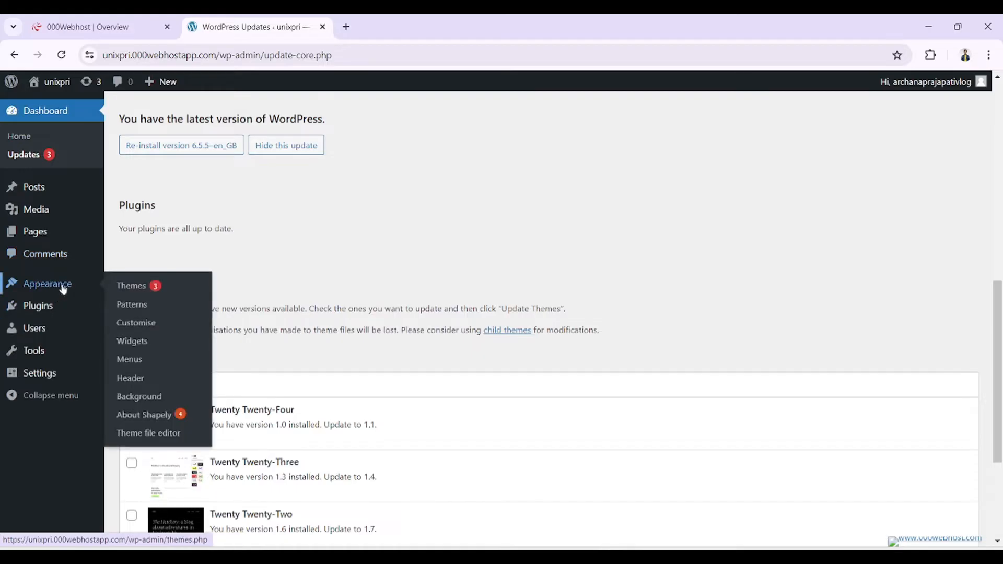
left_click(131, 285)
right_click(57, 85)
left_click(115, 101)
left_click(374, 28)
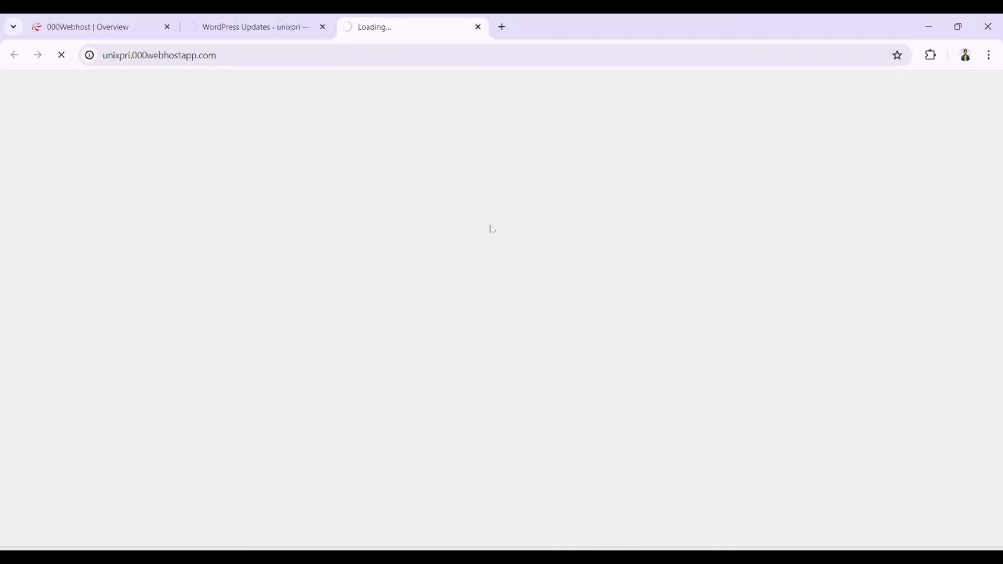
left_click(253, 21)
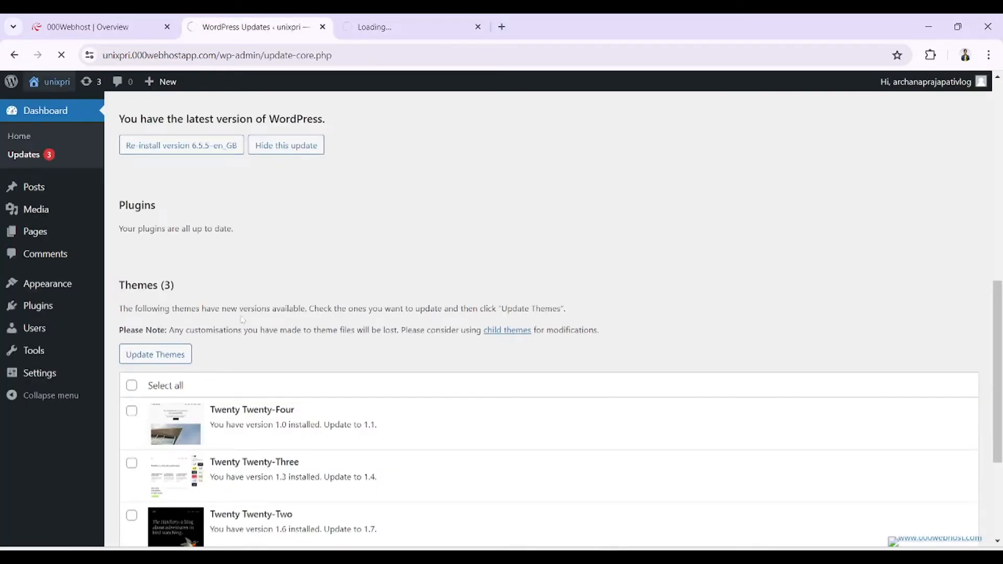
left_click(374, 26)
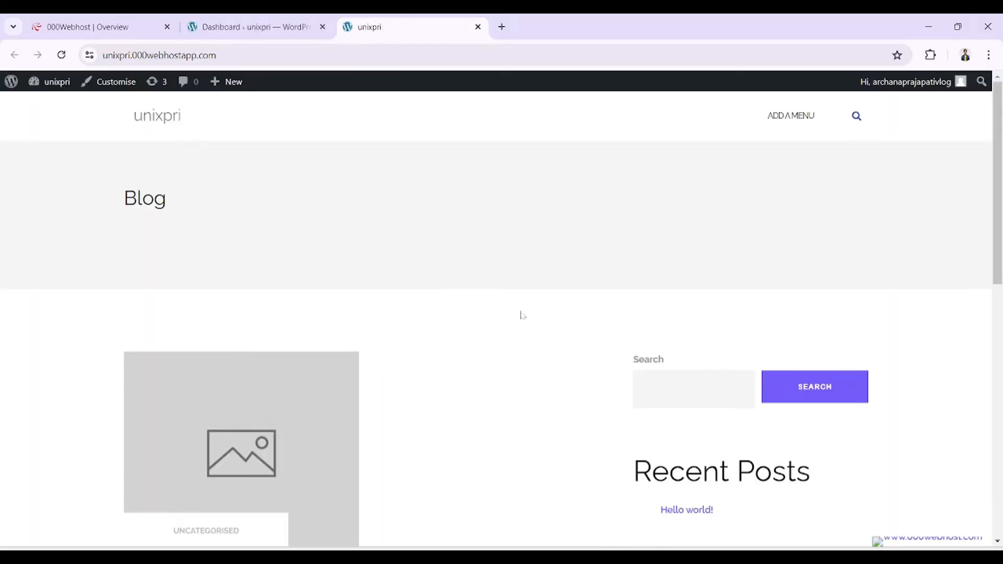
scroll(519, 314, "down", 10)
left_click(204, 21)
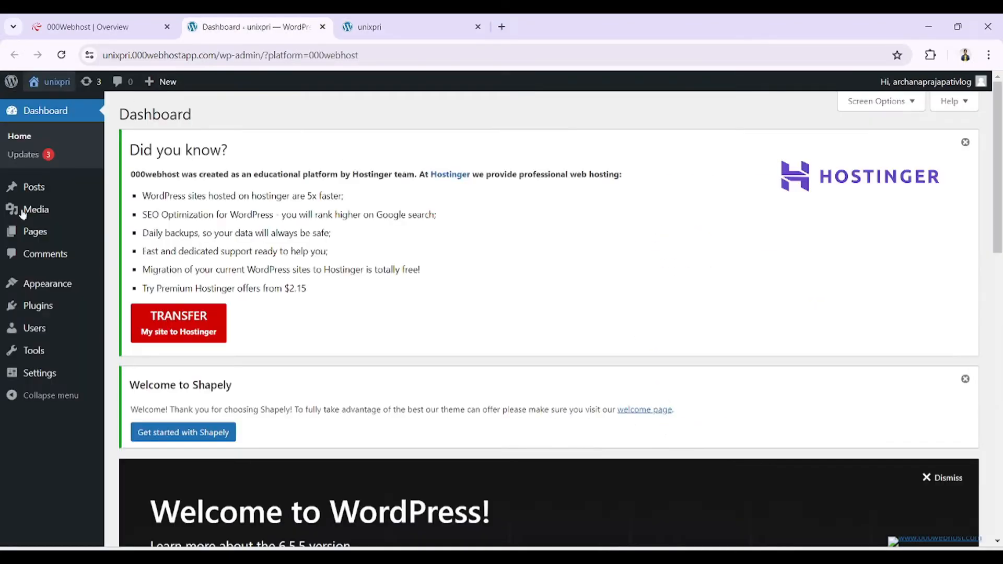
- Open the Themes page and look over the themes installed on the site
mouse_move(67, 286)
left_click(123, 288)
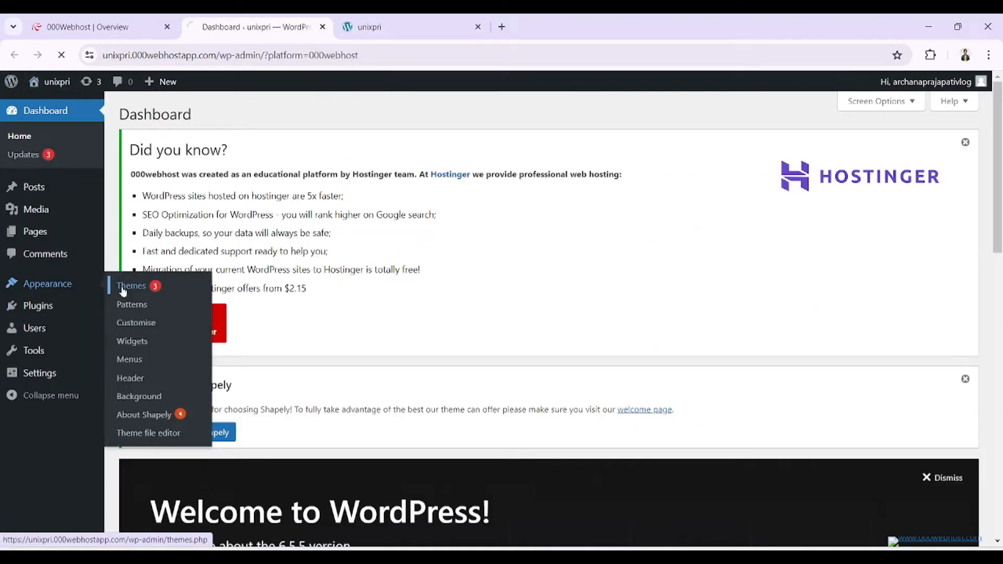
scroll(359, 358, "down", 5)
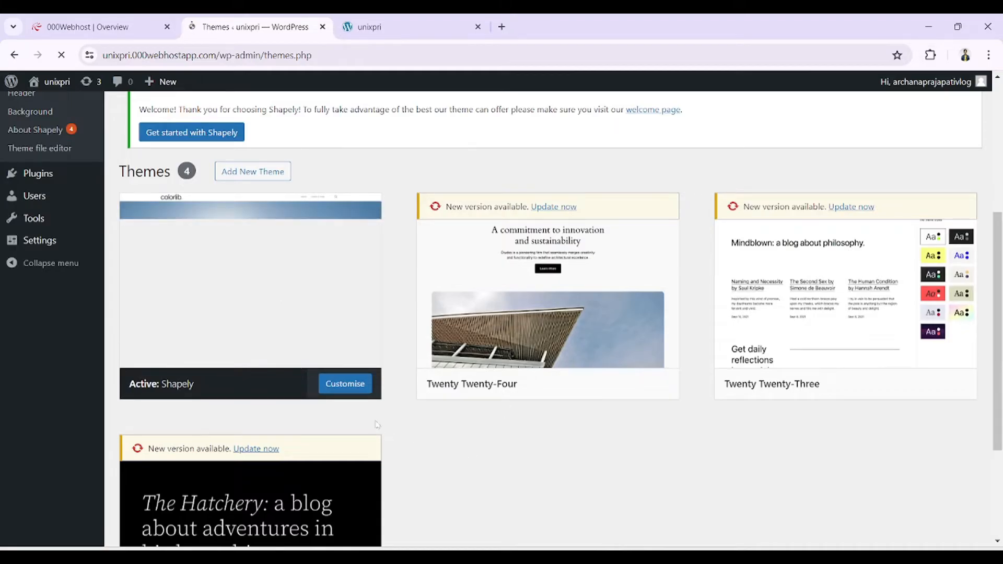
scroll(377, 424, "up", 1)
scroll(377, 425, "up", 4)
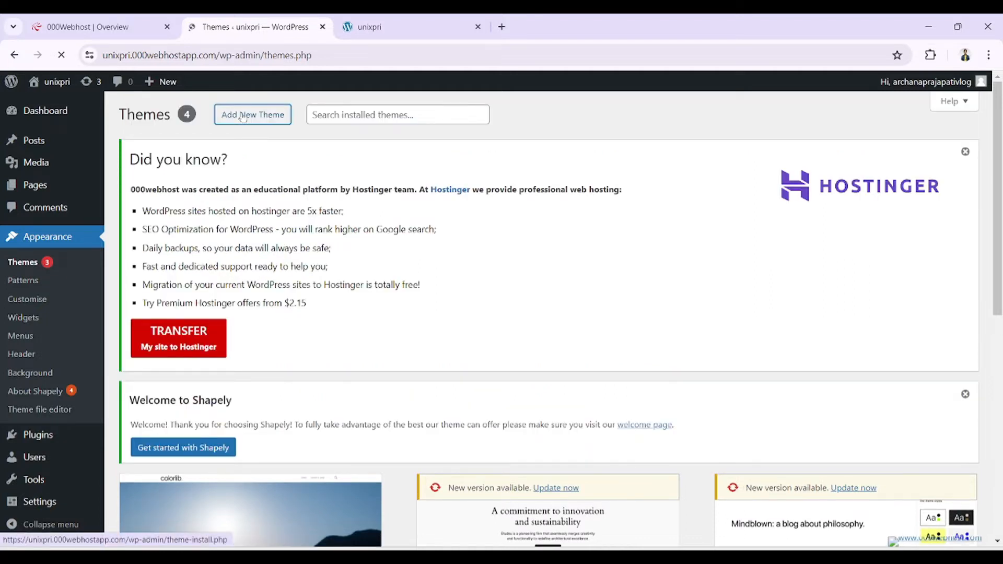
- Add the Astra theme from the popular themes, installing and activating it on the site
left_click(242, 118)
scroll(342, 348, "down", 1)
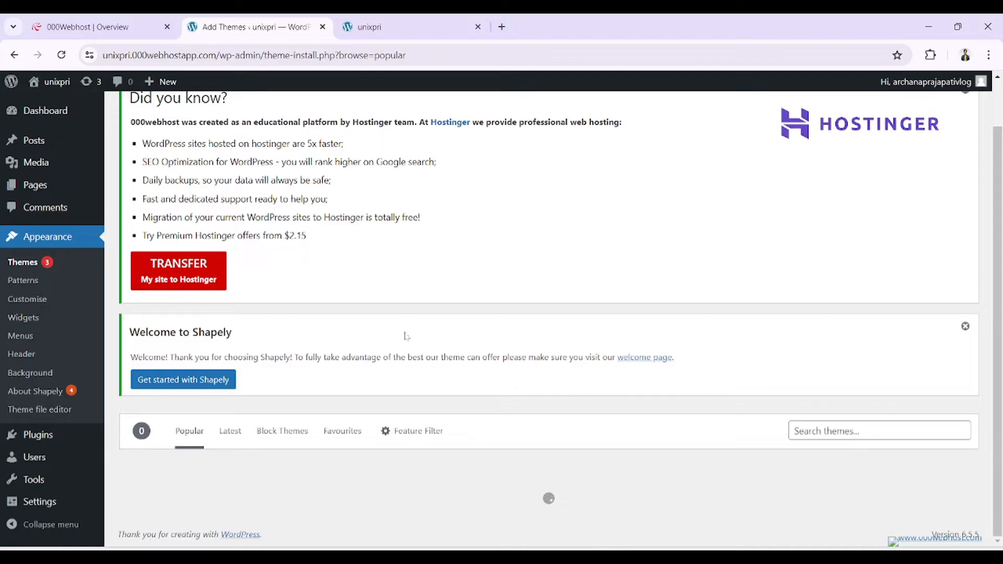
scroll(407, 337, "down", 7)
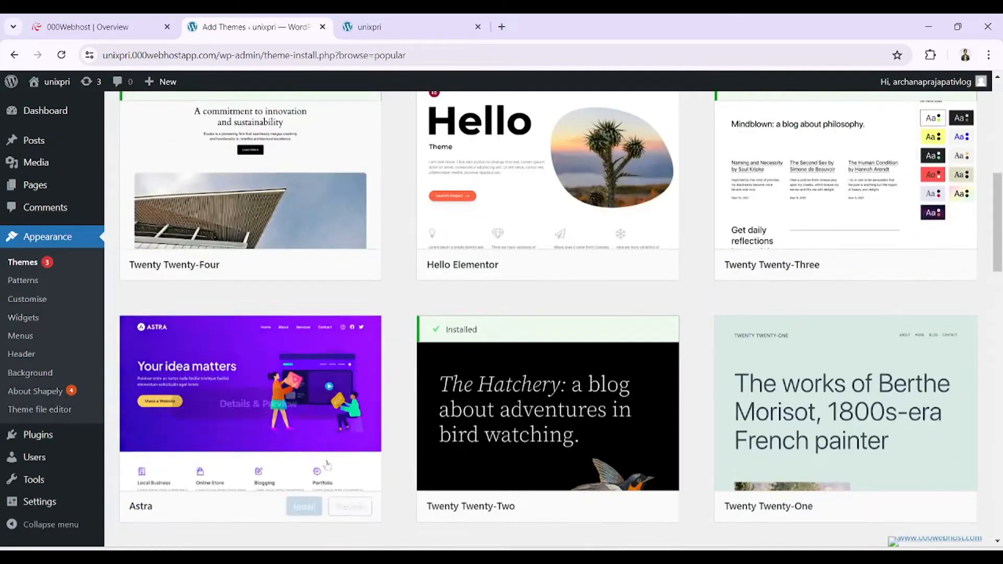
scroll(327, 465, "down", 1)
left_click(297, 448)
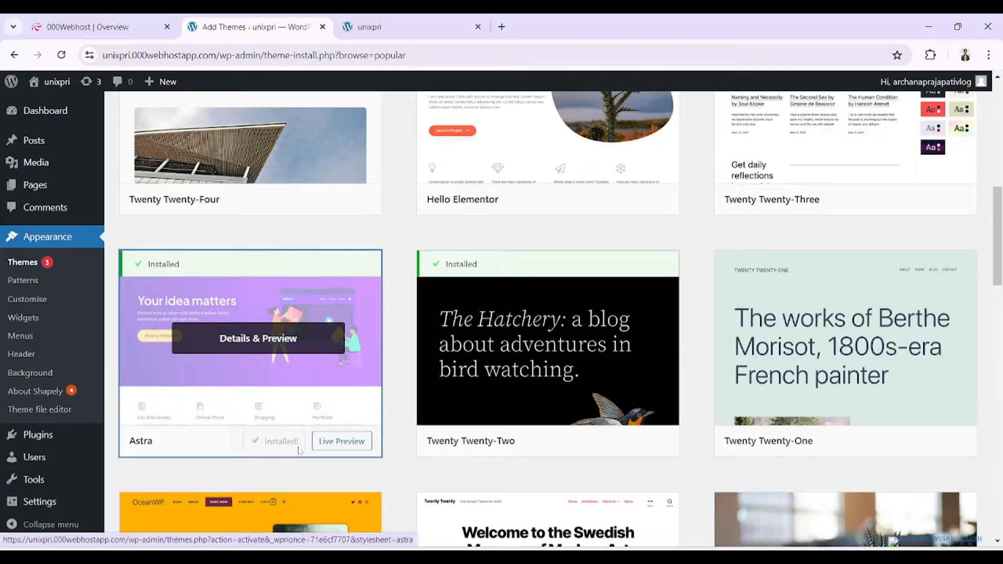
left_click(282, 442)
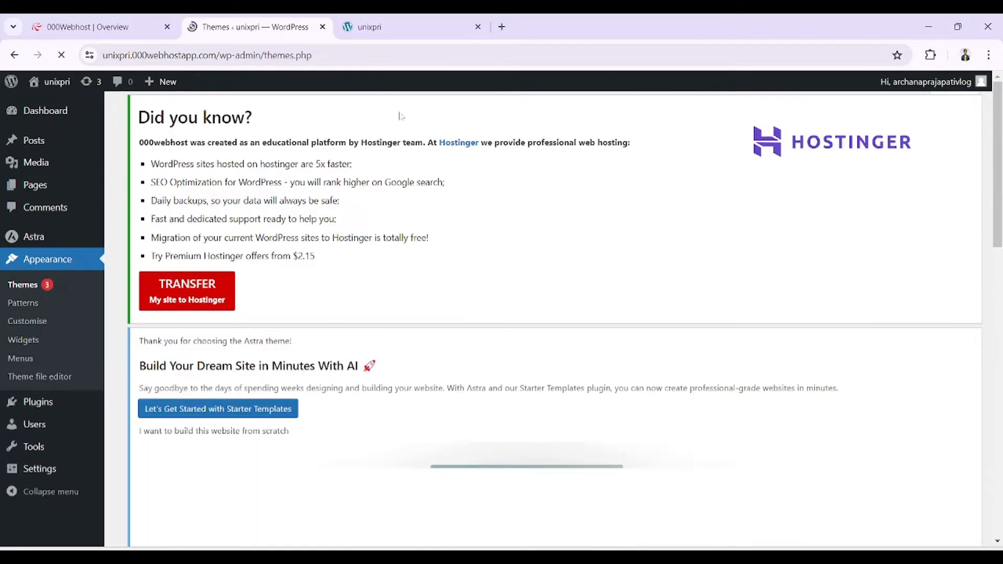
- Reload the unixpri front end and look through the "Hello world!" post, including its comment section
left_click(393, 24)
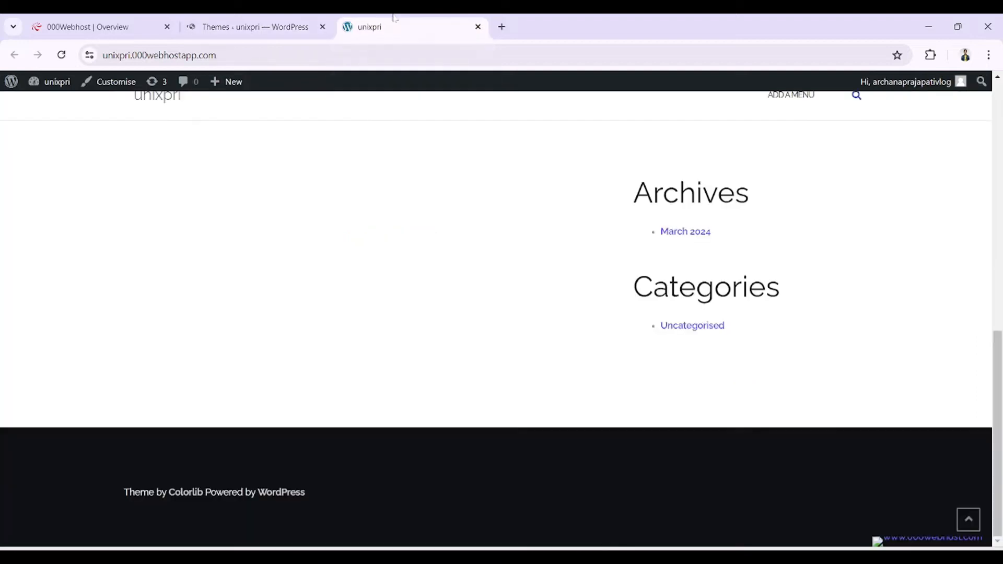
left_click(61, 55)
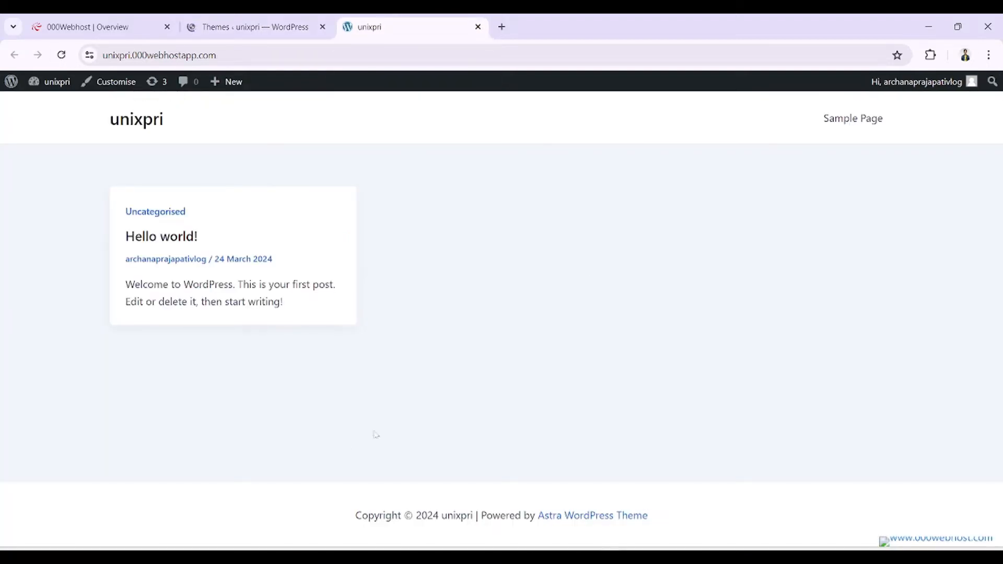
left_click(152, 241)
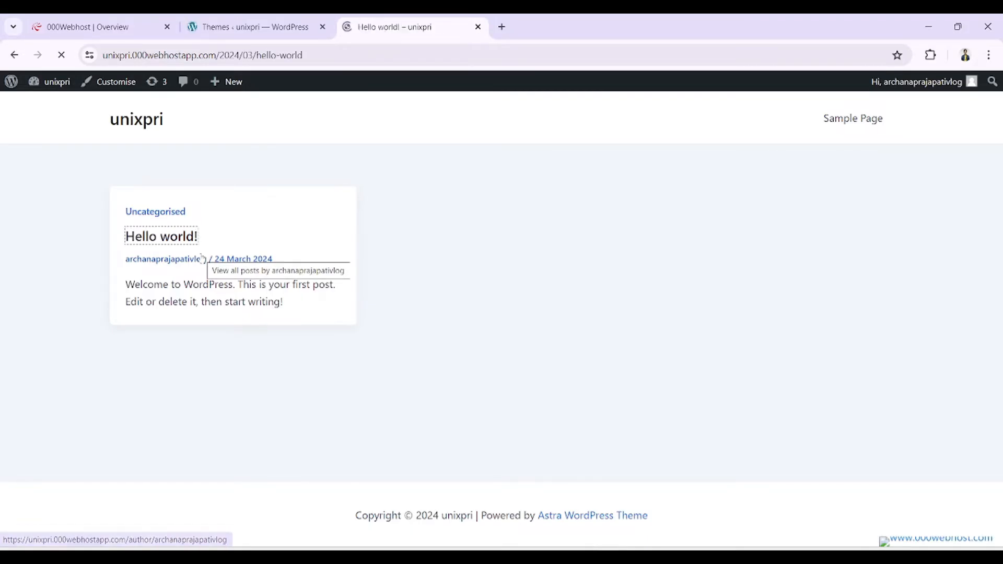
scroll(519, 232, "down", 2)
scroll(517, 240, "down", 5)
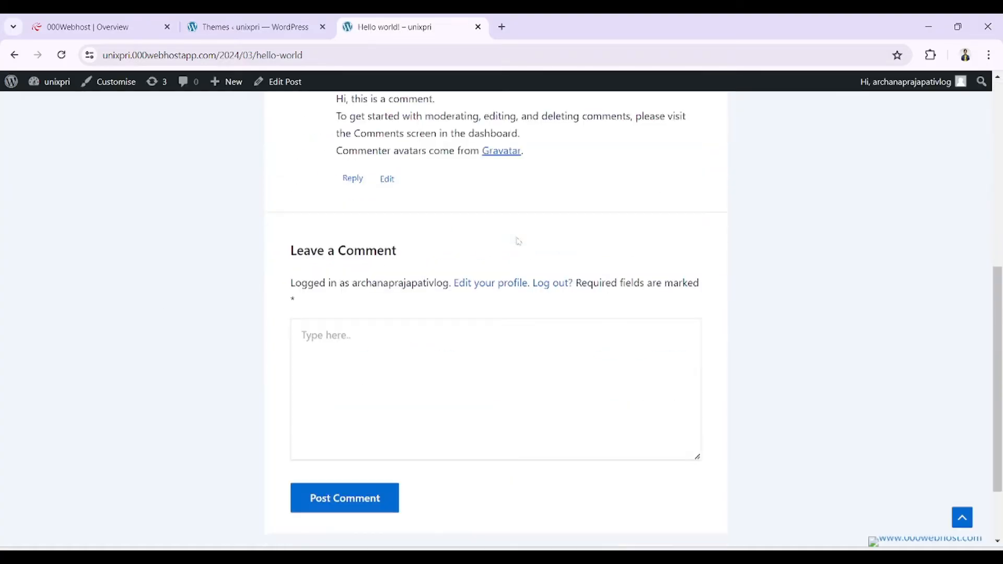
scroll(517, 241, "down", 2)
- Return to the installed themes in the WordPress admin and delete the Twenty Twenty-Two theme
left_click(249, 18)
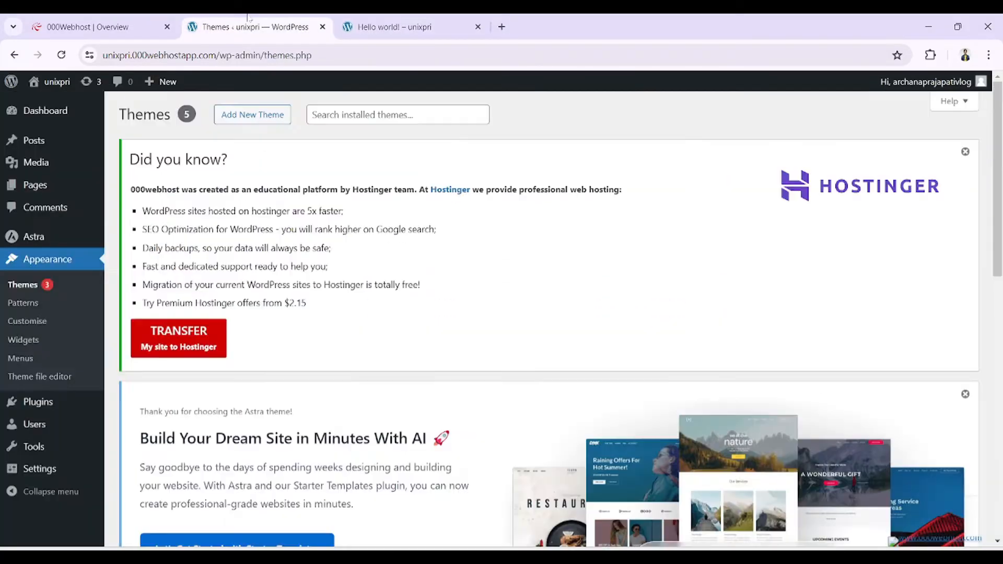
scroll(290, 327, "down", 8)
scroll(667, 347, "down", 4)
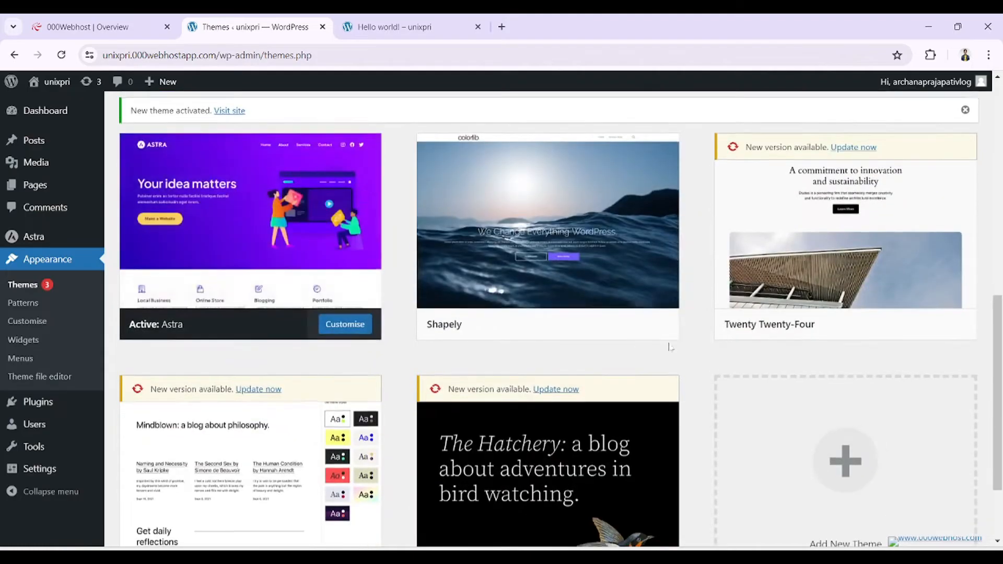
left_click(495, 416)
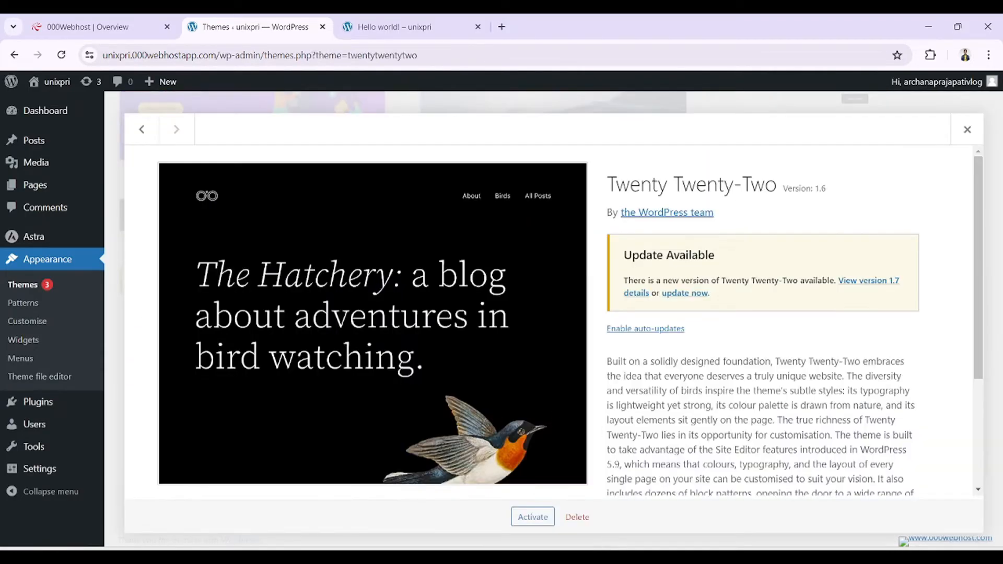
left_click(577, 517)
left_click(558, 168)
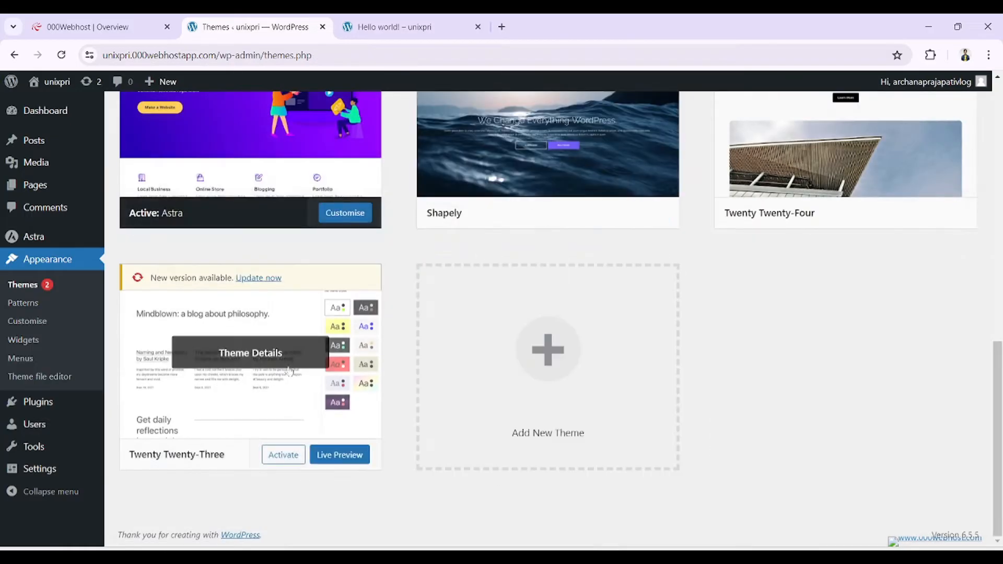
- Delete the Twenty Twenty-Three and Twenty Twenty-Four themes from the installed themes
left_click(250, 389)
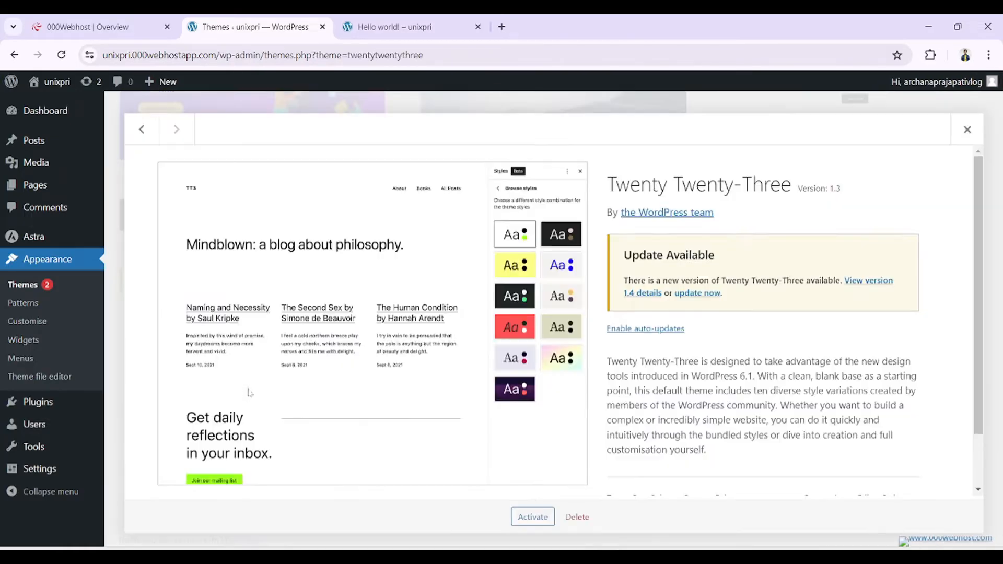
left_click(577, 516)
left_click(563, 165)
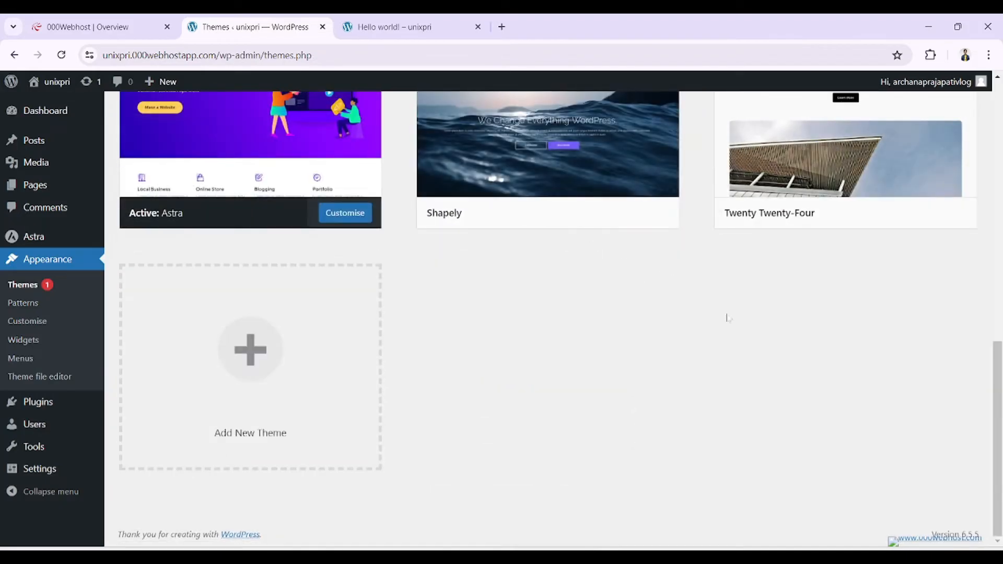
left_click(830, 167)
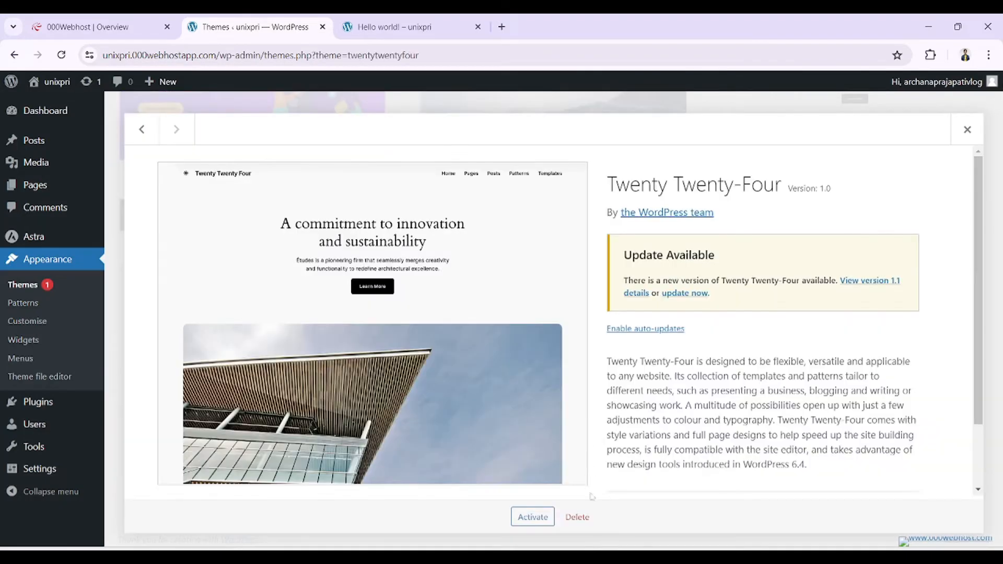
left_click(581, 517)
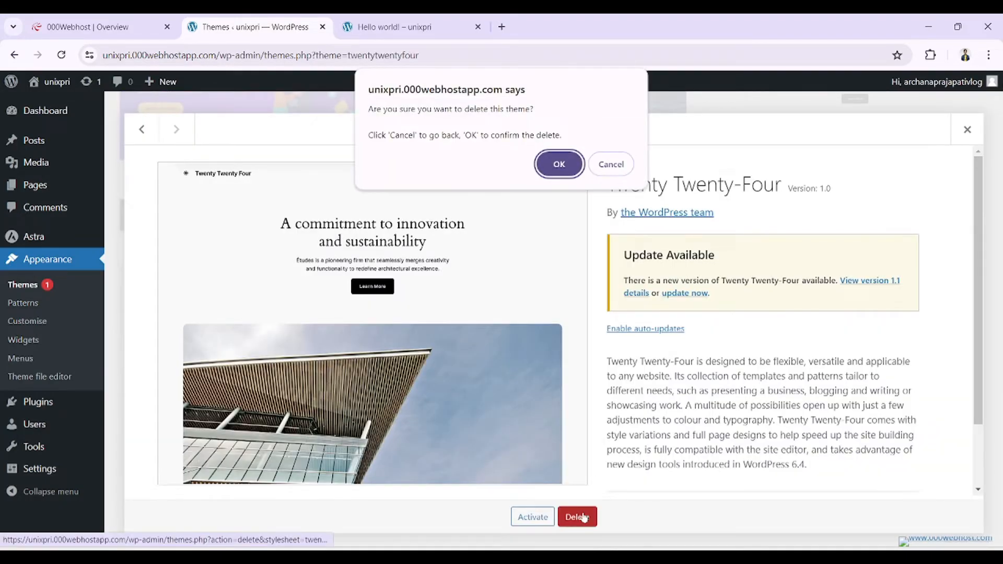
left_click(557, 163)
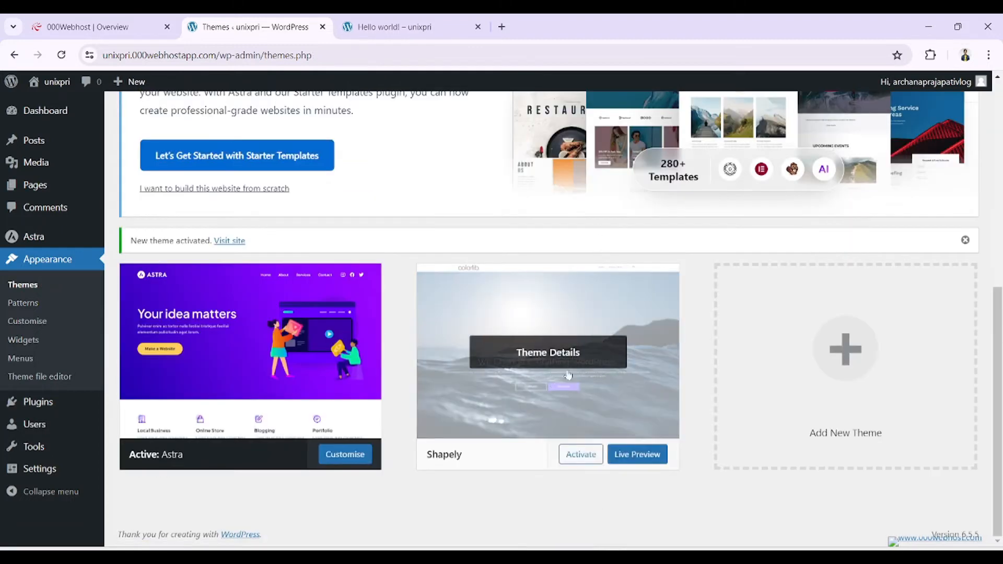
- Delete the Shapely theme, leaving Astra as the only installed theme
left_click(549, 384)
left_click(606, 517)
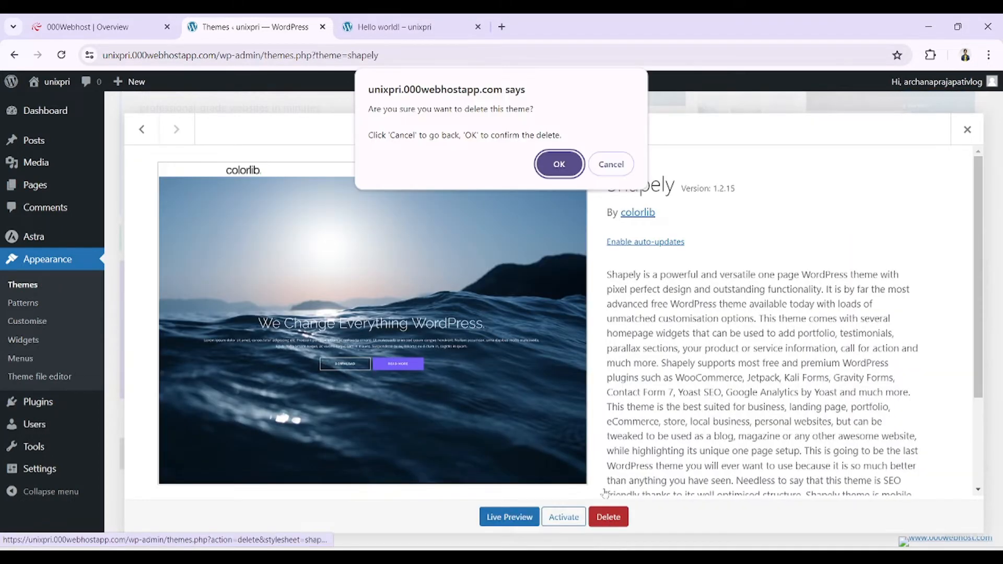
left_click(560, 161)
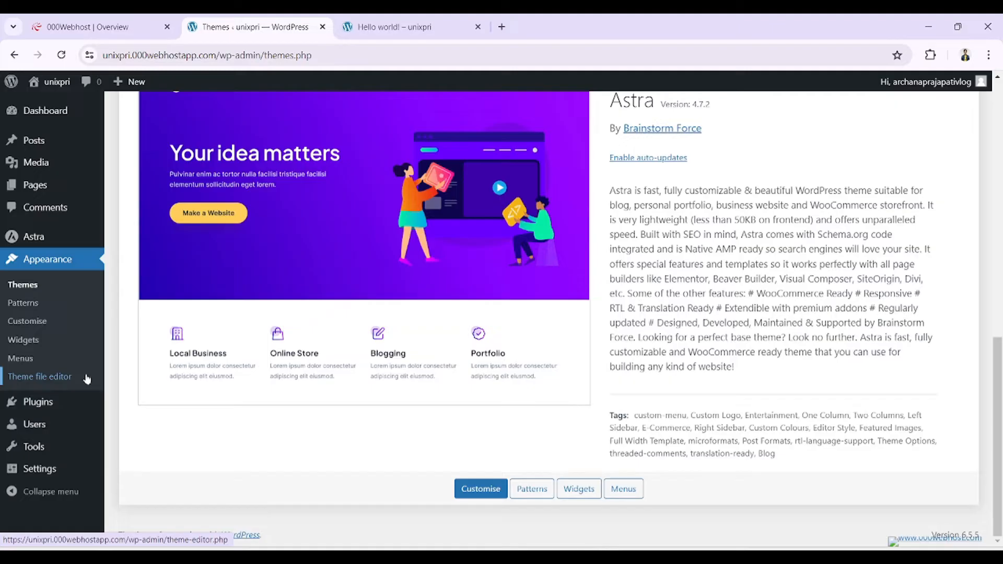
- Look over the "Hello world!" post on the site's front end again, and return to the WordPress admin
mouse_move(28, 407)
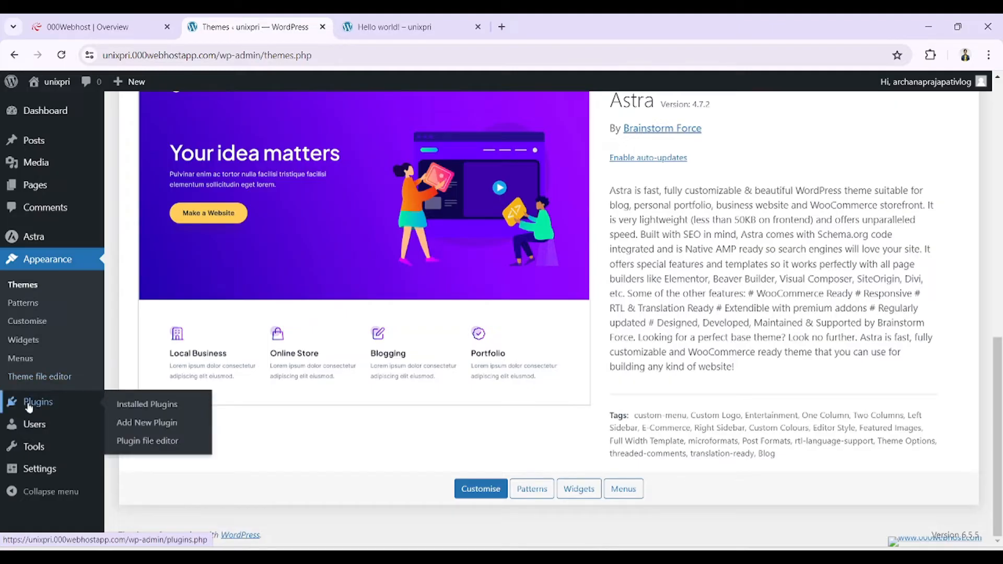
left_click(415, 19)
scroll(932, 225, "up", 10)
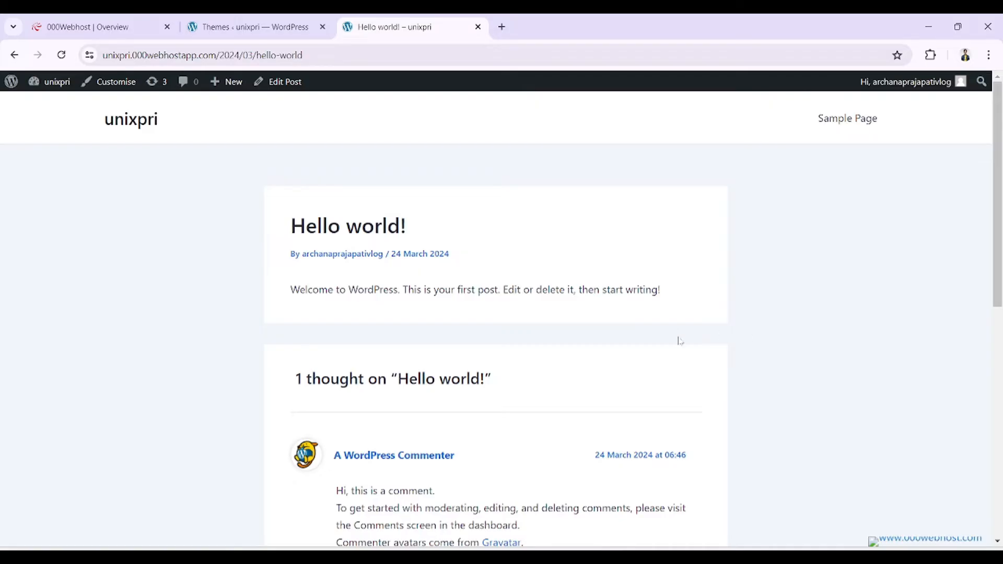
scroll(564, 274, "down", 4)
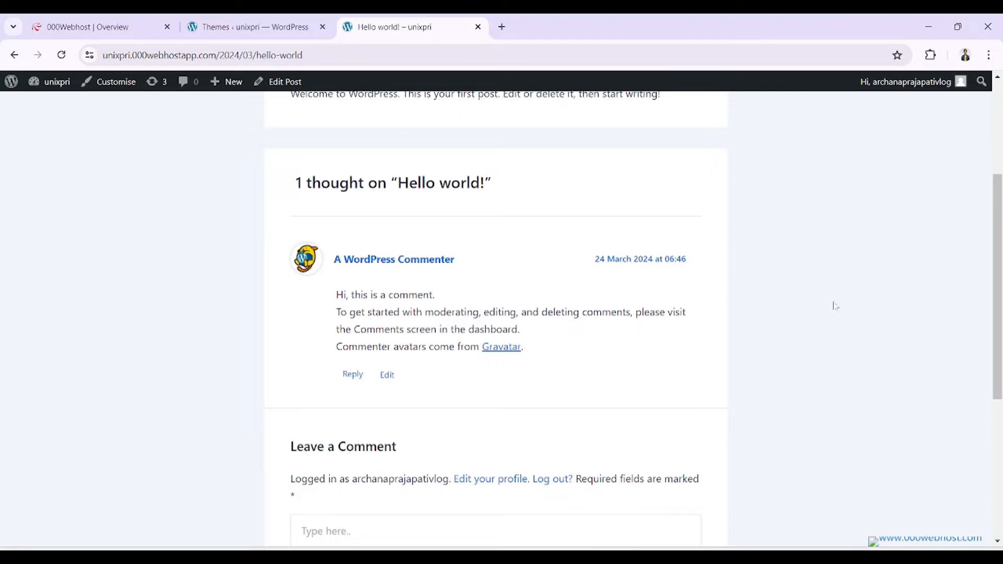
left_click(291, 21)
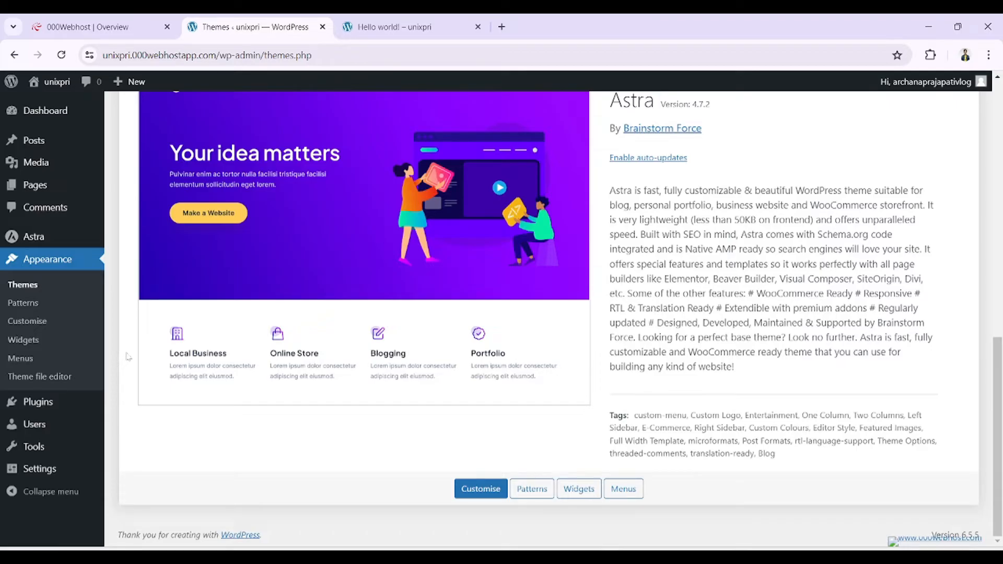
mouse_move(32, 429)
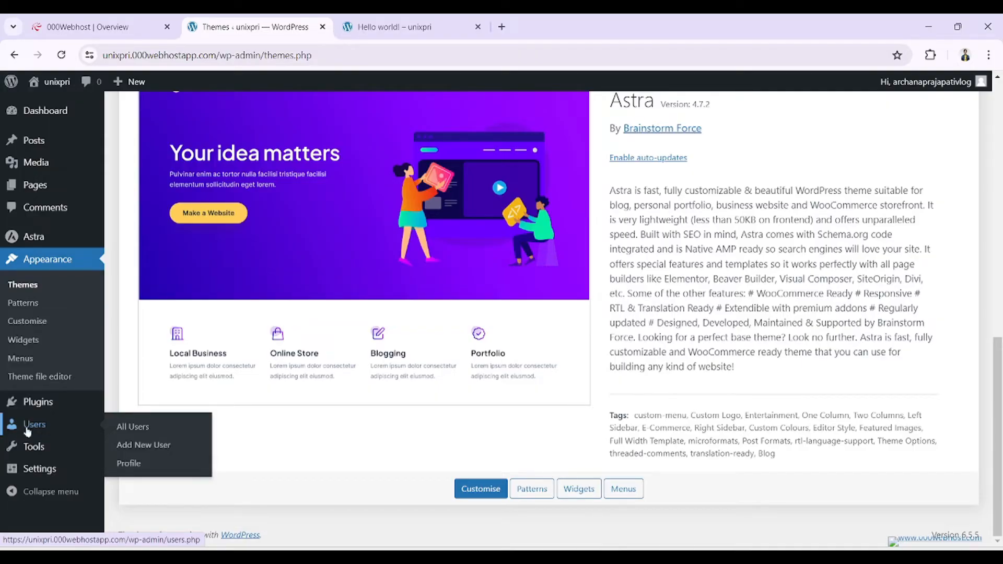
mouse_move(33, 448)
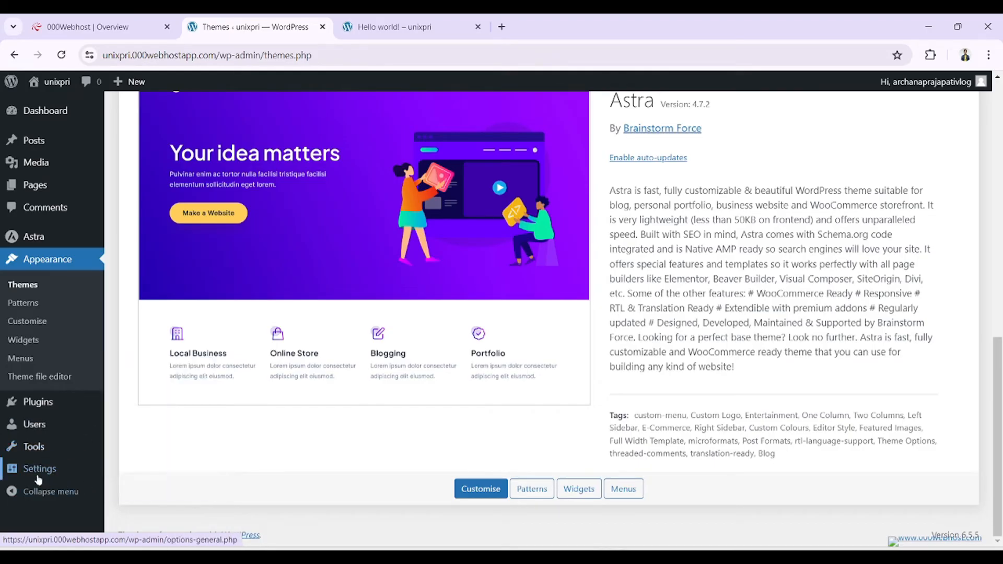
mouse_move(35, 478)
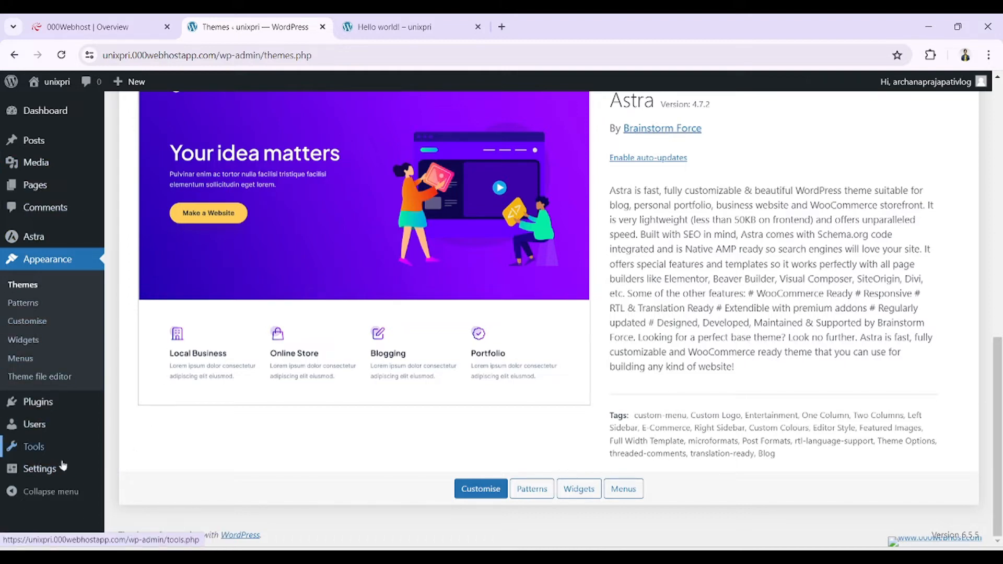
- Open the Add Plugins page from the installed plugins and search the plugin directory for "elementor"
left_click(34, 404)
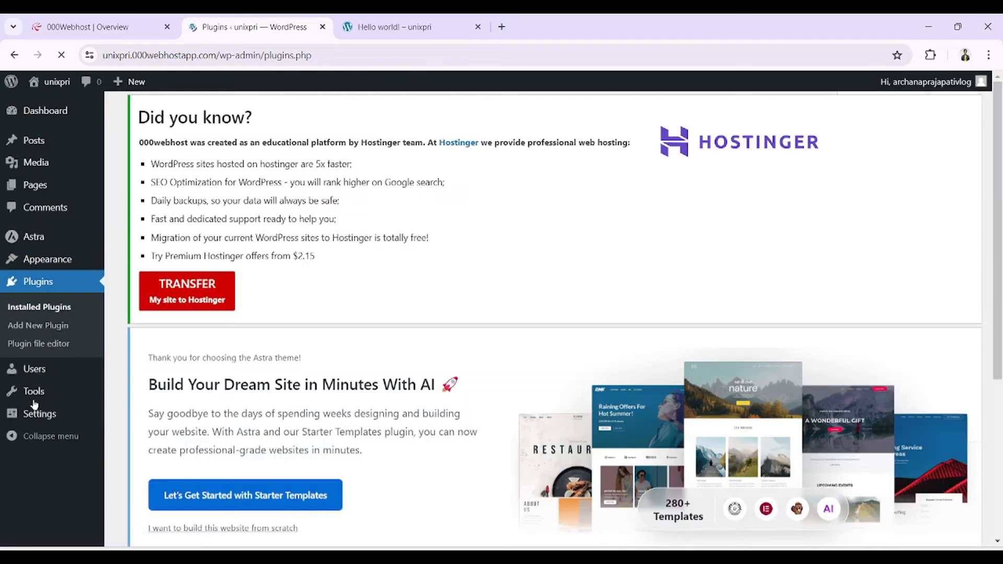
left_click(208, 116)
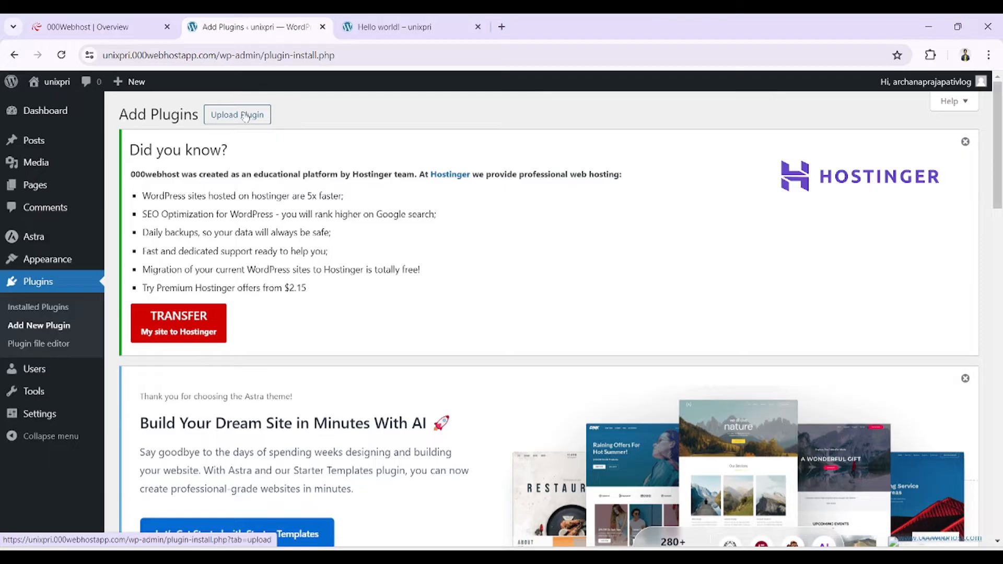
scroll(353, 301, "down", 10)
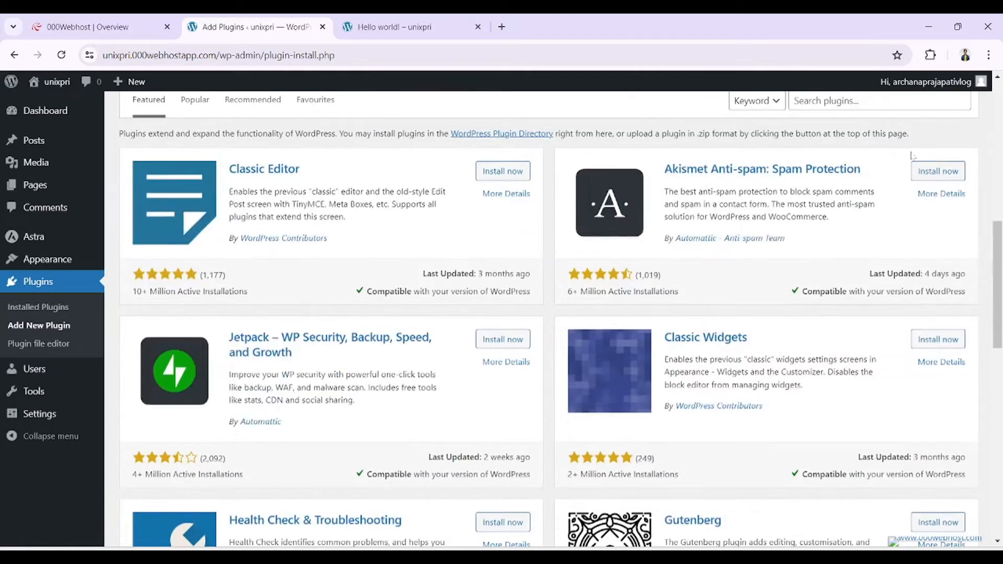
left_click(867, 100)
type("el")
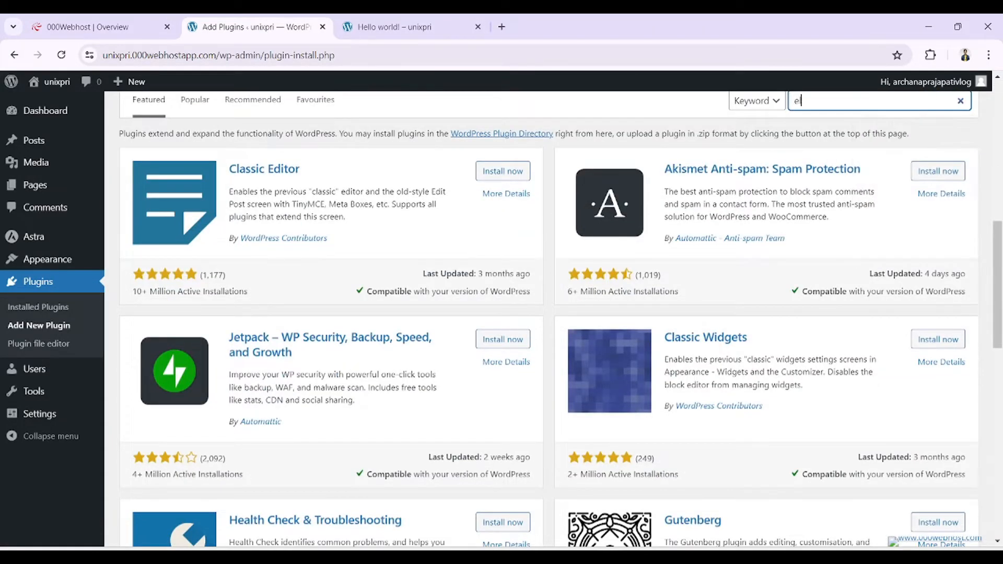
type("eme")
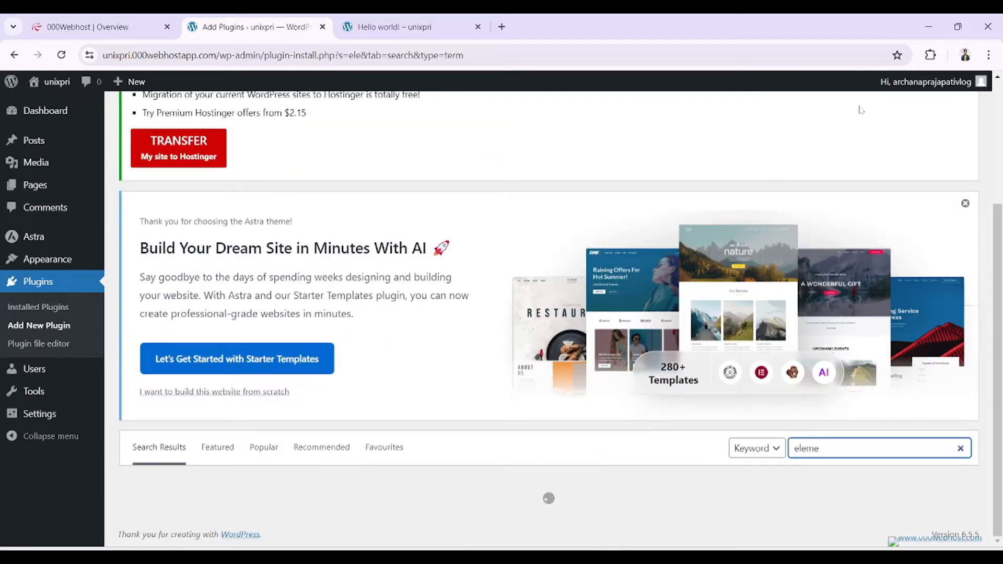
type("ntor")
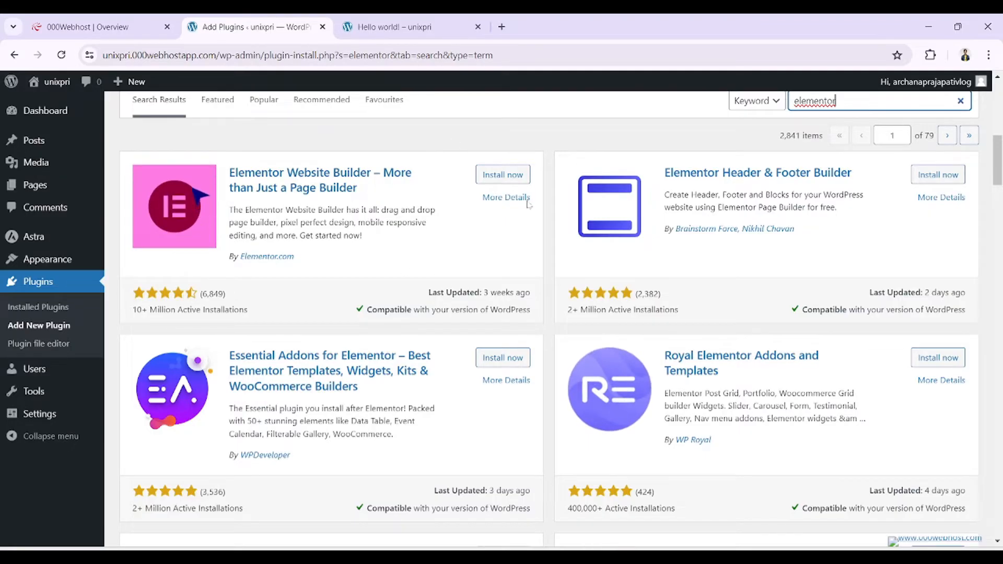
- Install and activate the Elementor Website Builder plugin
left_click(511, 175)
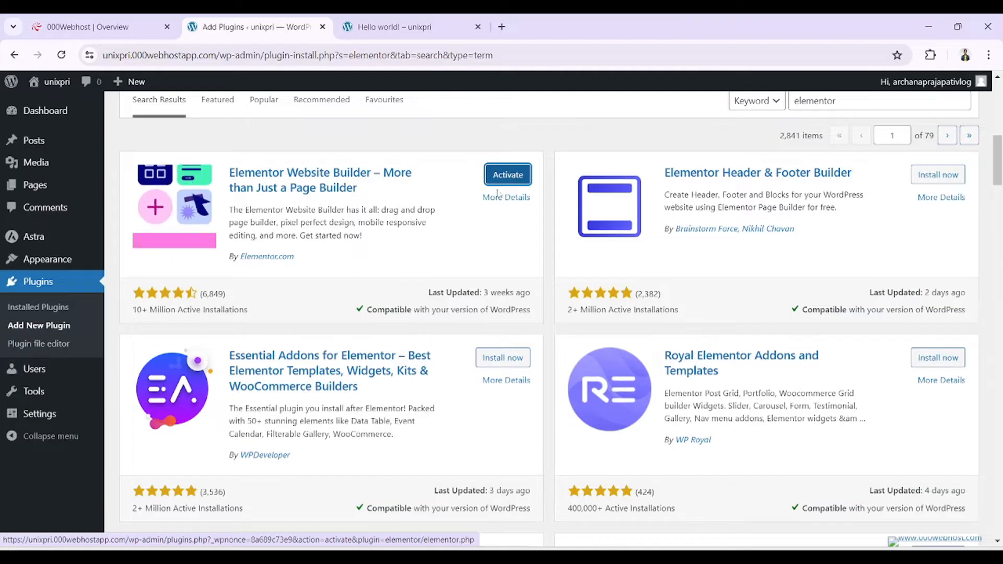
left_click(504, 174)
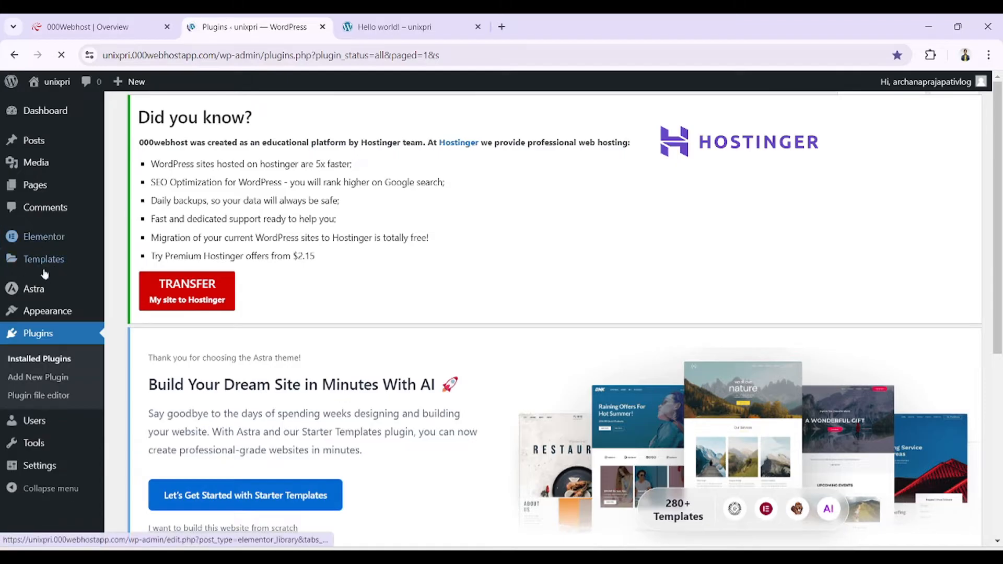
- Open Elementor's home page and look over its customization shortcuts and the suggested design toolkit add-ons
mouse_move(39, 242)
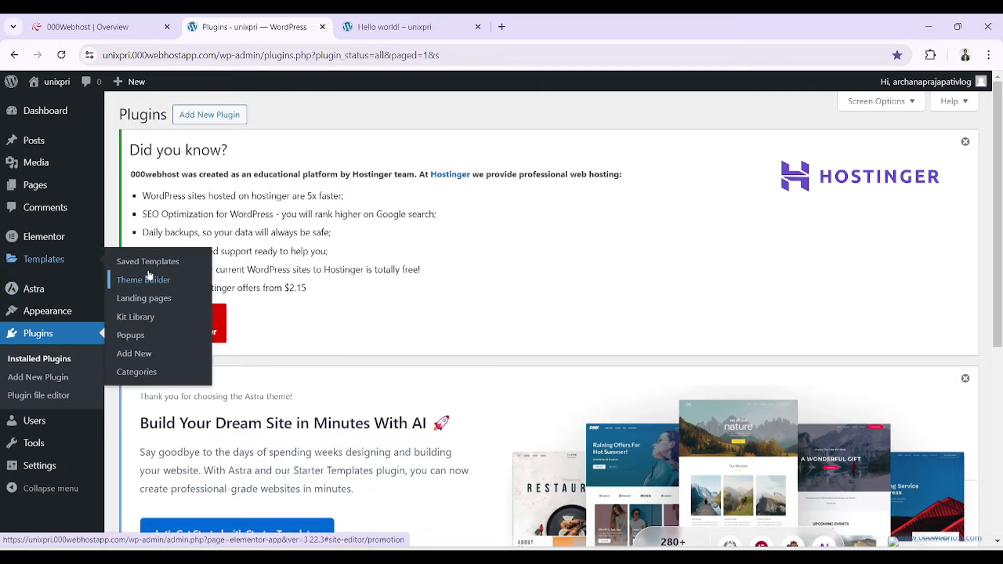
left_click(36, 242)
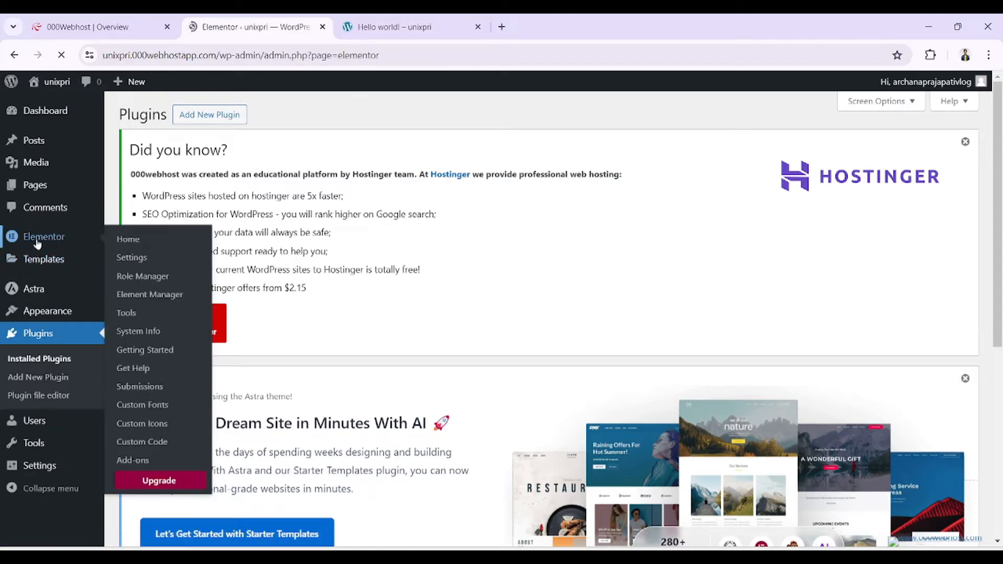
scroll(286, 290, "down", 7)
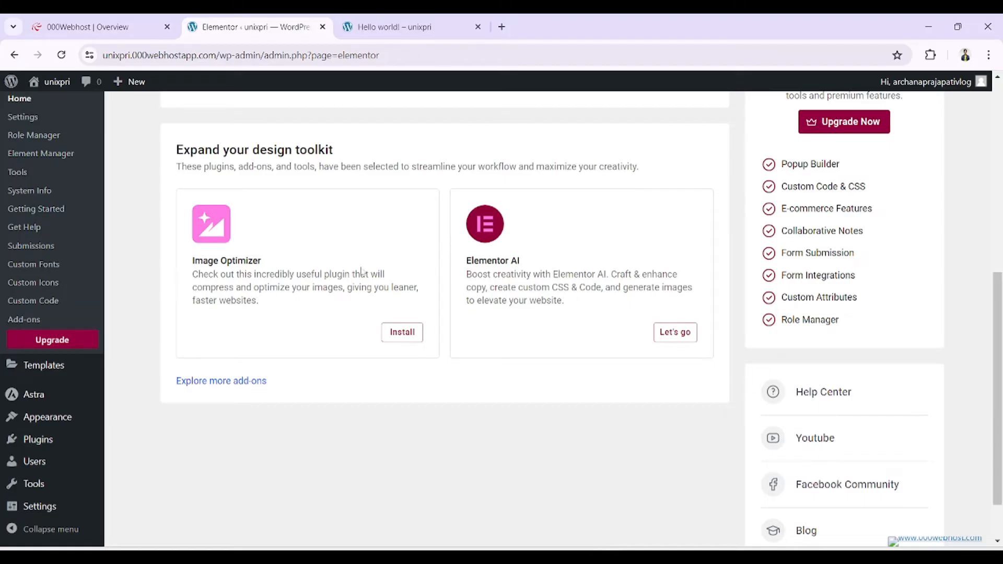
scroll(359, 302, "up", 3)
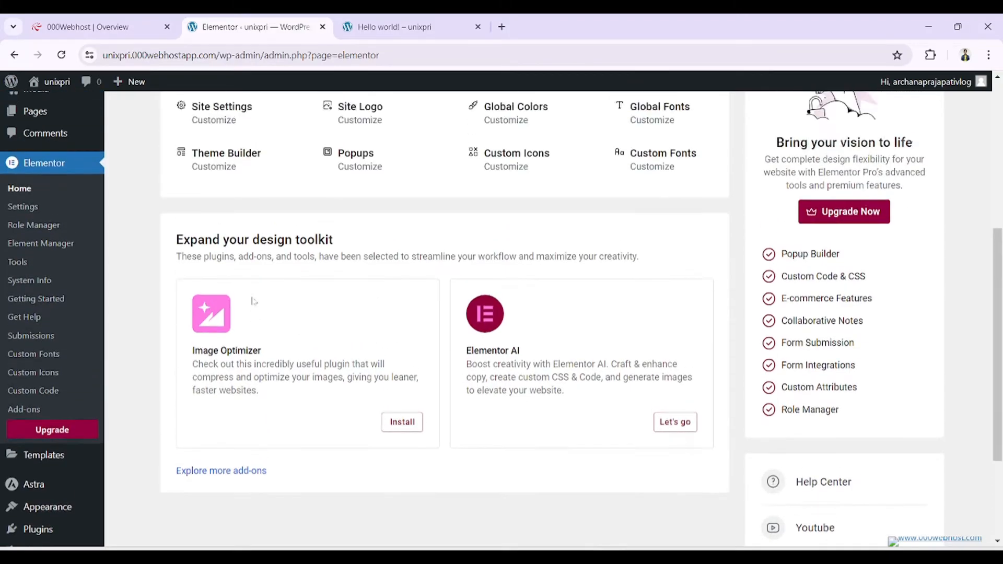
scroll(254, 301, "up", 5)
- Review Elementor's General settings and its Google Maps integration settings
left_click(14, 285)
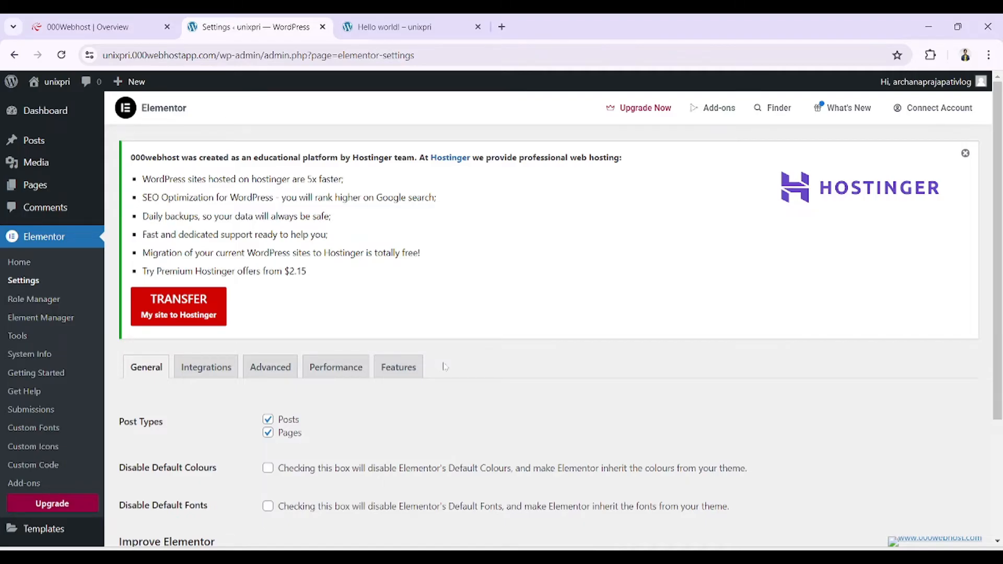
scroll(444, 366, "down", 3)
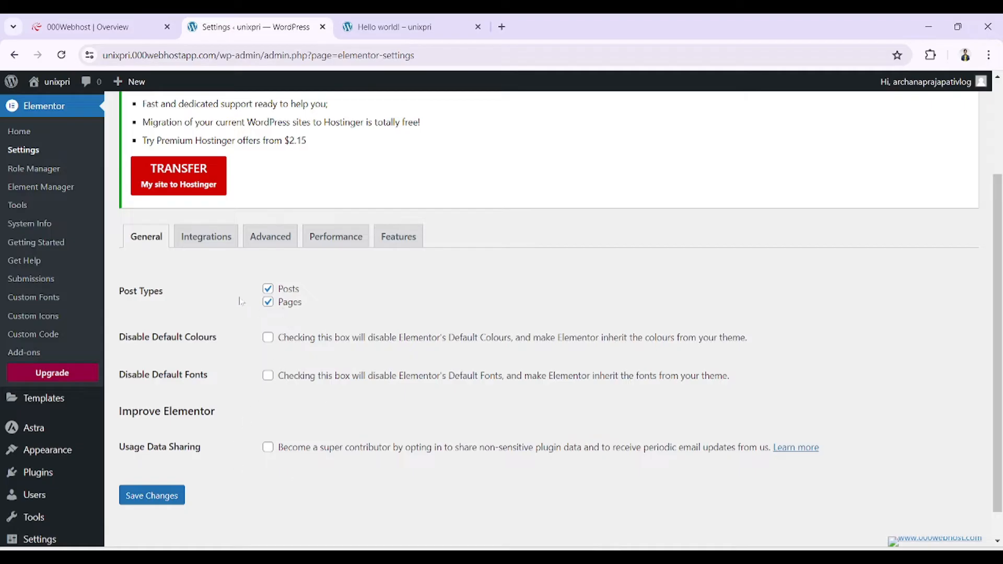
left_click(208, 238)
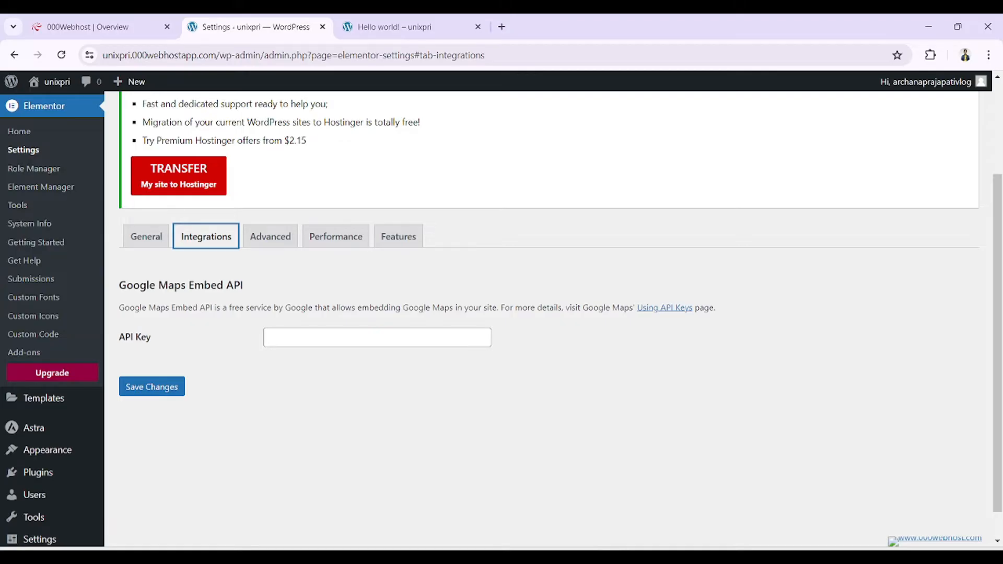
- Examine Elementor's Advanced settings, including the options for Switch Editor Loader Method and the Google Fonts settings
left_click(265, 237)
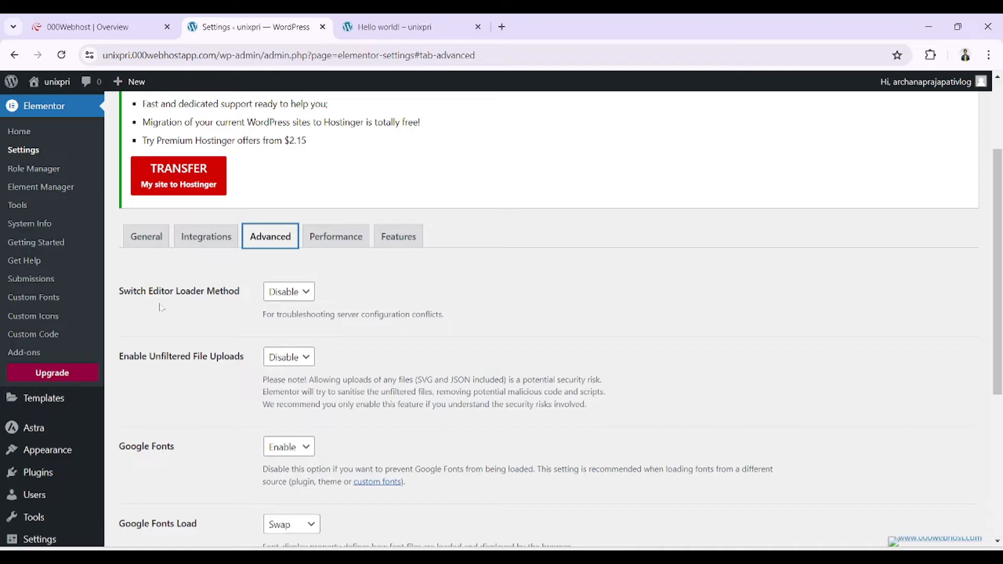
left_click(281, 296)
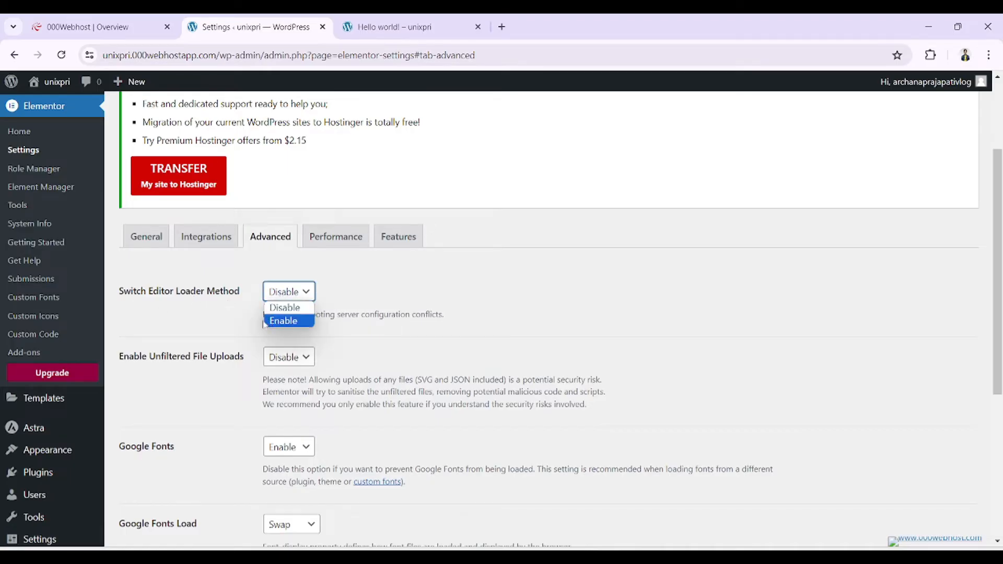
left_click(215, 328)
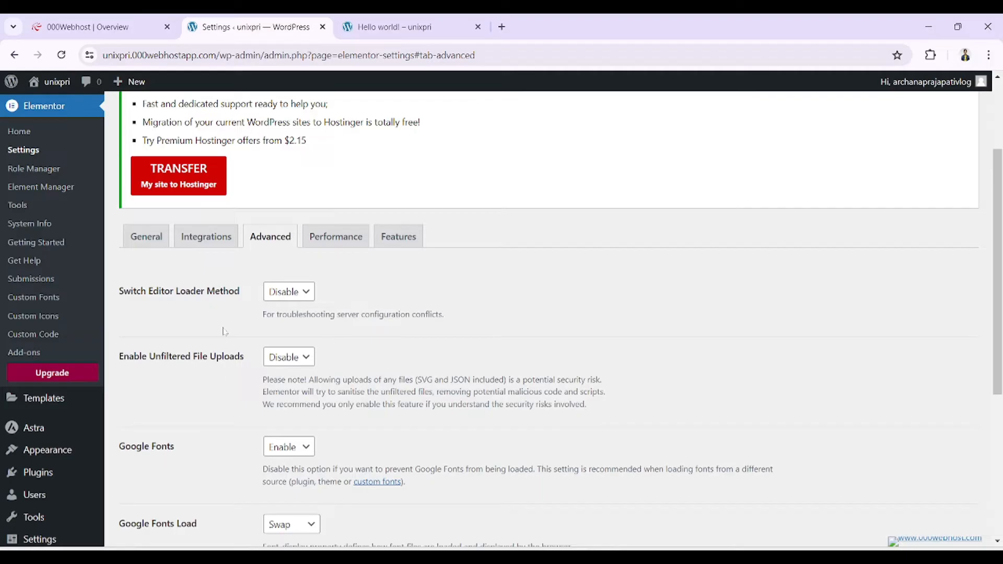
scroll(224, 335, "down", 5)
scroll(224, 337, "up", 2)
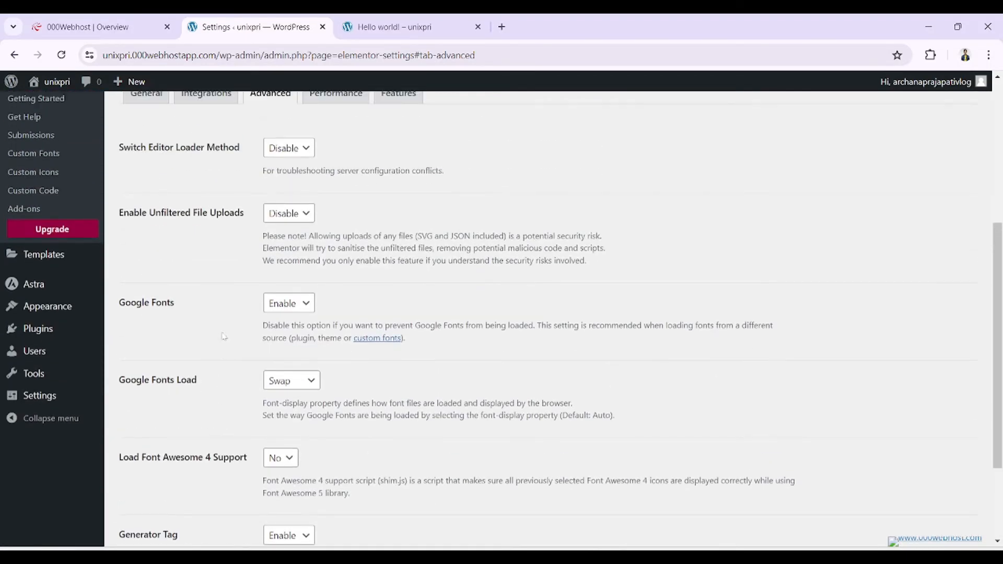
scroll(203, 313, "up", 2)
scroll(202, 314, "down", 4)
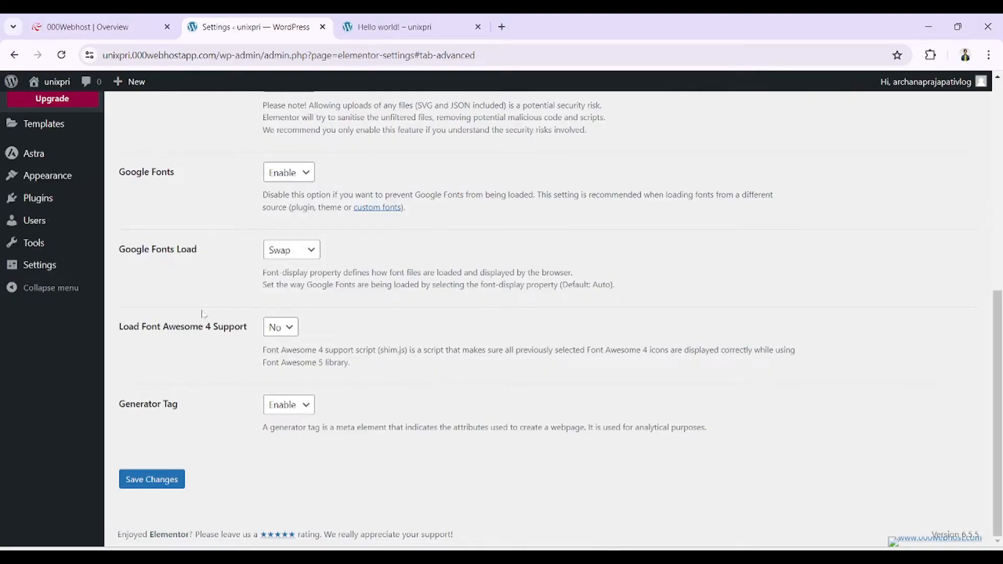
scroll(203, 314, "up", 10)
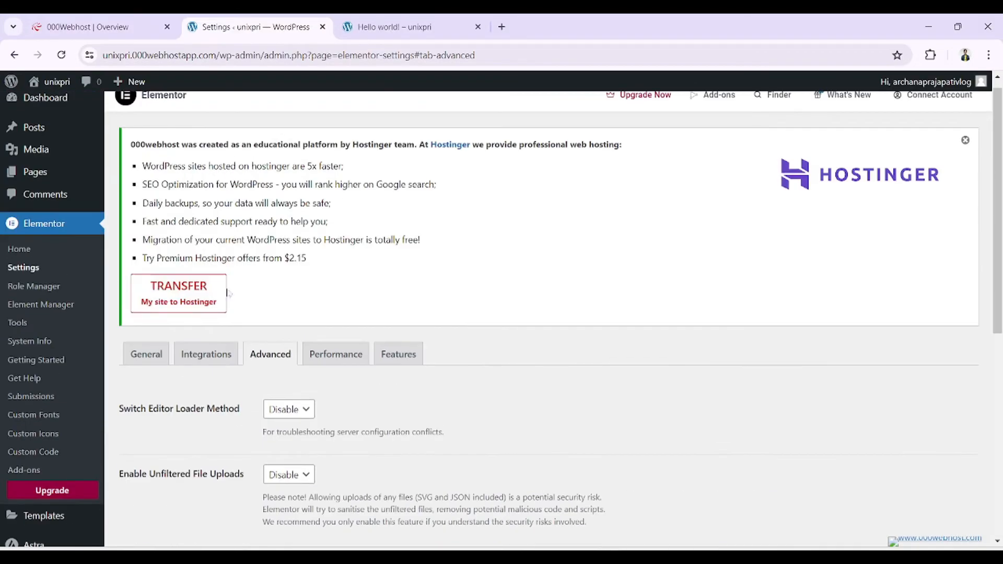
- Examine Elementor's Performance settings and the available CSS Print Method options
left_click(344, 364)
scroll(344, 365, "down", 4)
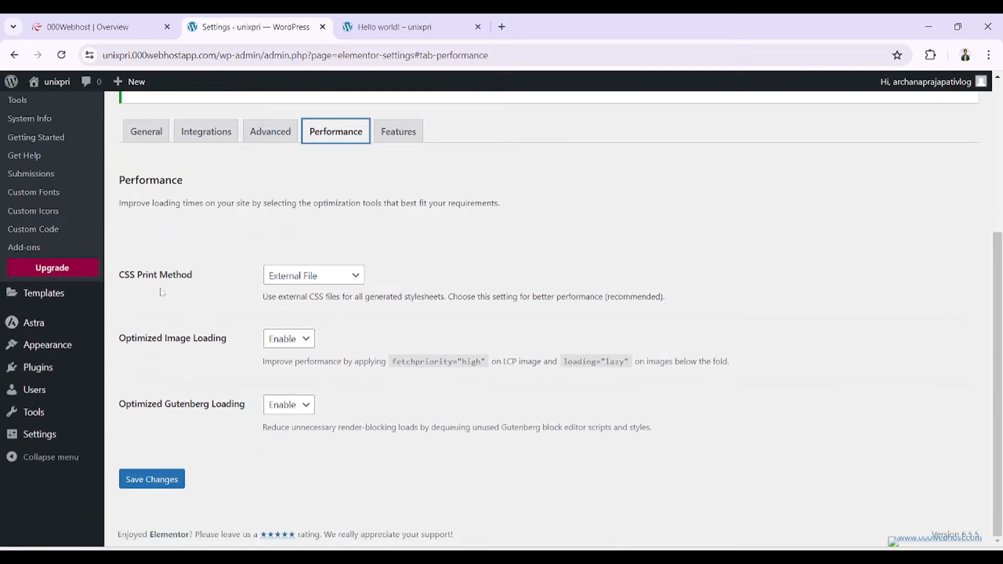
left_click(325, 280)
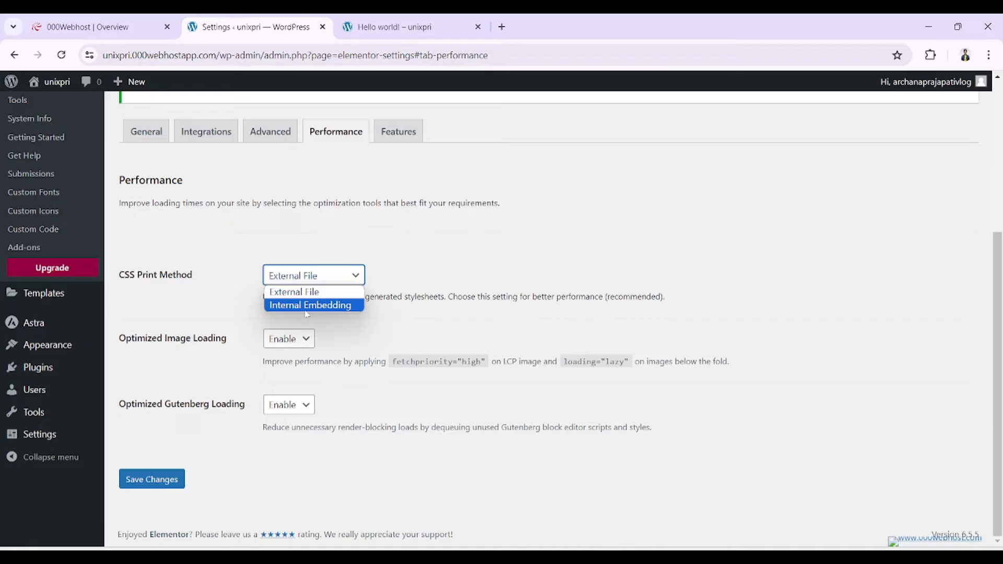
left_click(255, 352)
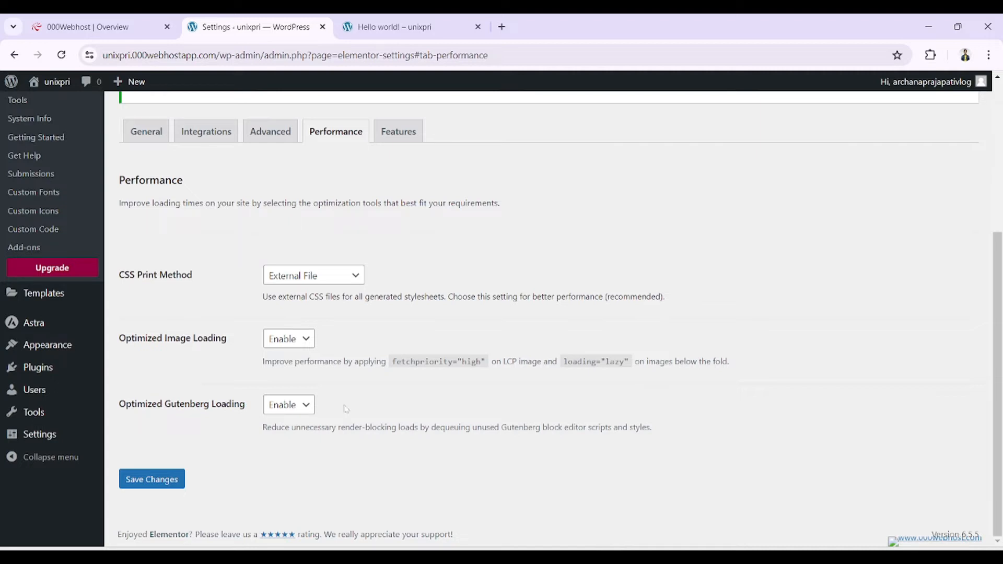
- Examine Elementor's ongoing experiments and stable features, from Optimized Control Loading down to Build with AI
left_click(395, 138)
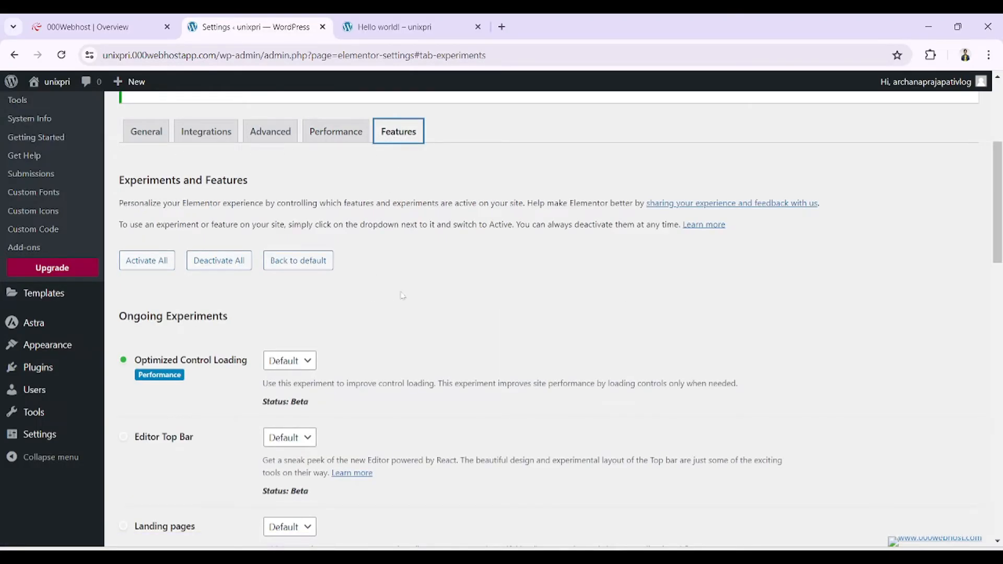
scroll(402, 296, "down", 1)
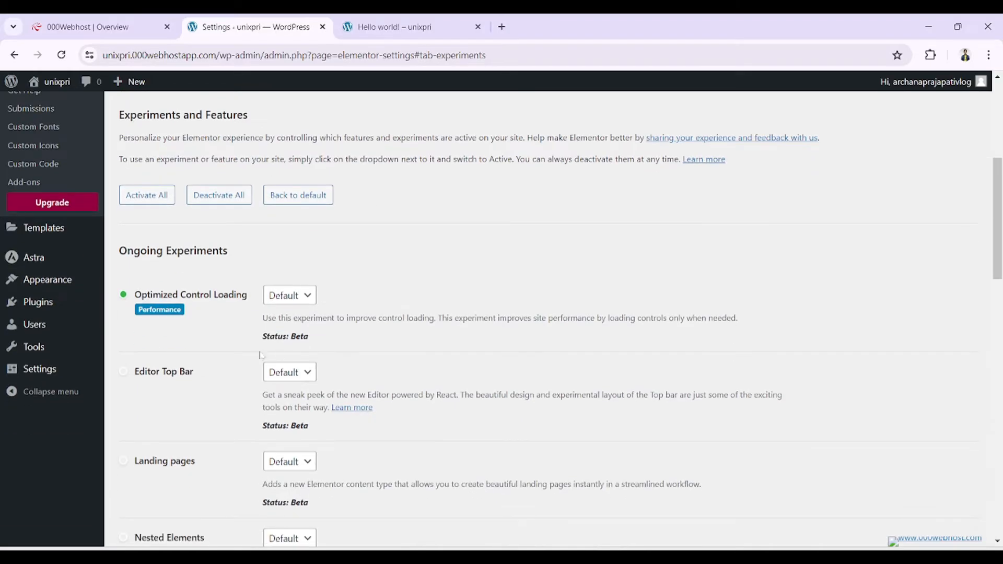
scroll(182, 402, "down", 3)
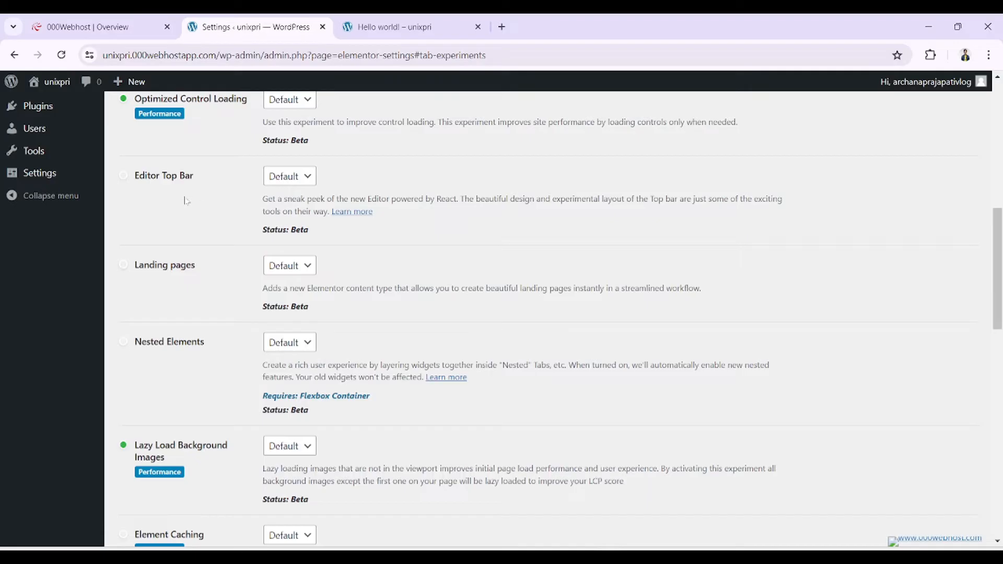
scroll(228, 199, "up", 4)
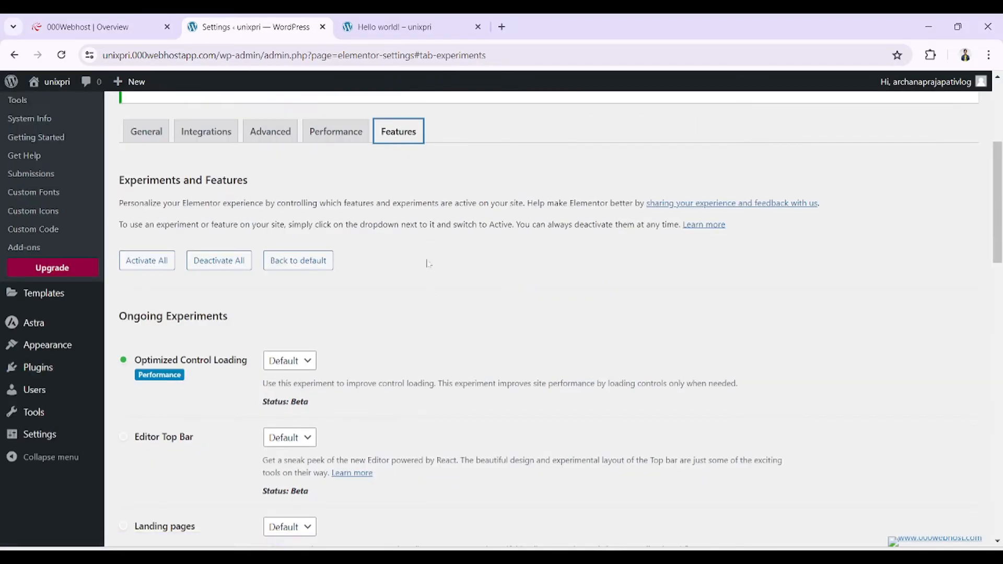
scroll(426, 291, "down", 2)
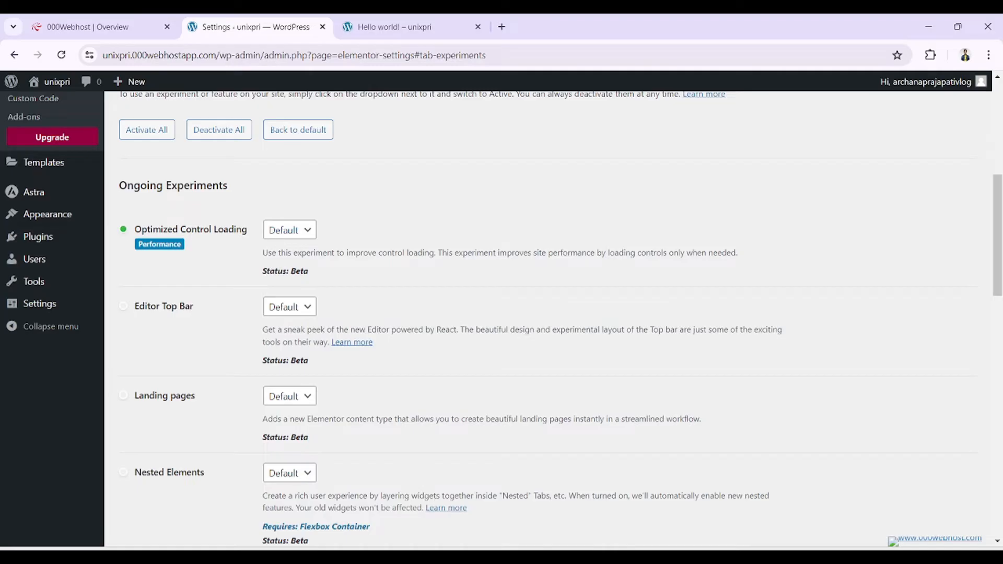
scroll(375, 352, "down", 15)
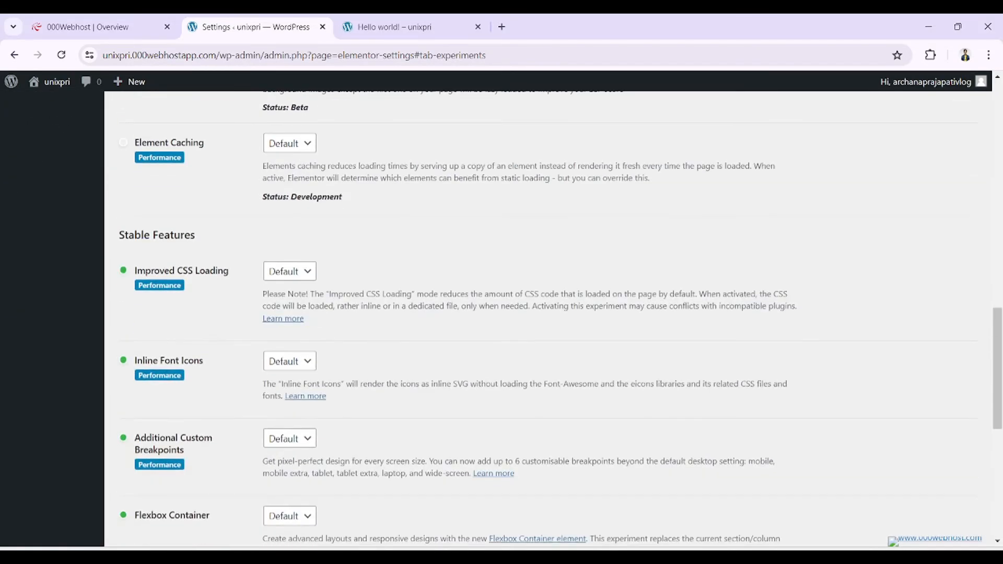
scroll(374, 352, "down", 5)
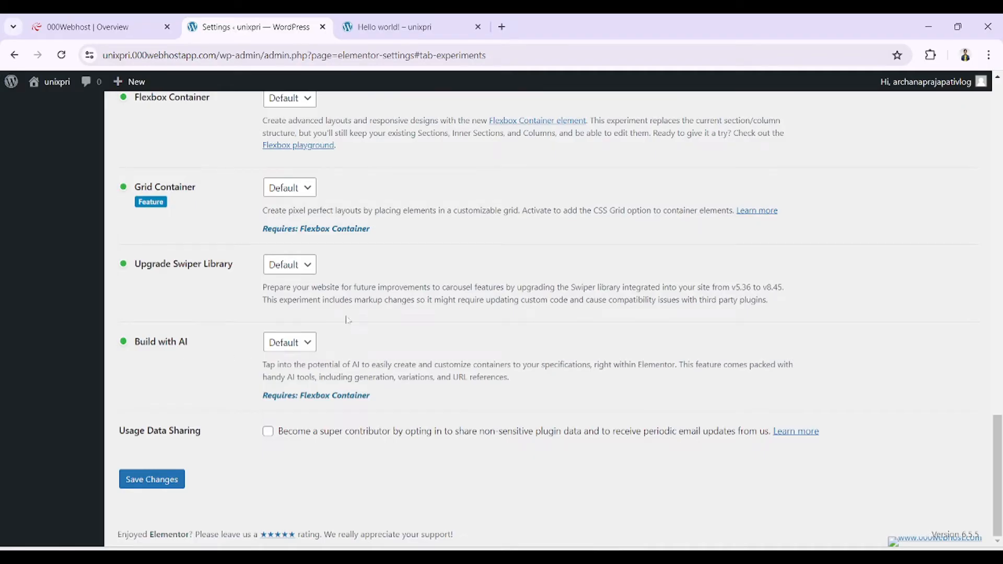
scroll(346, 319, "up", 2)
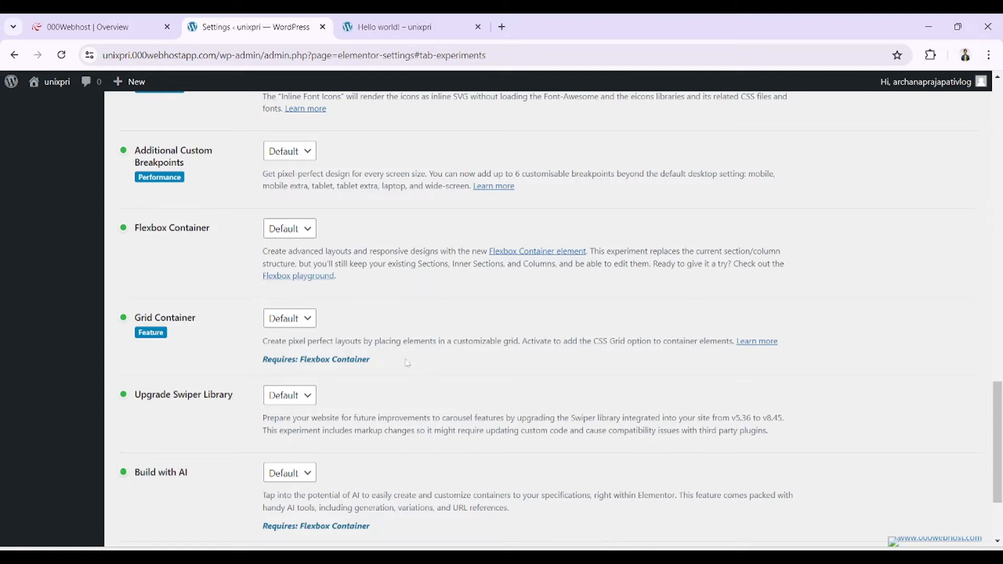
scroll(408, 360, "up", 4)
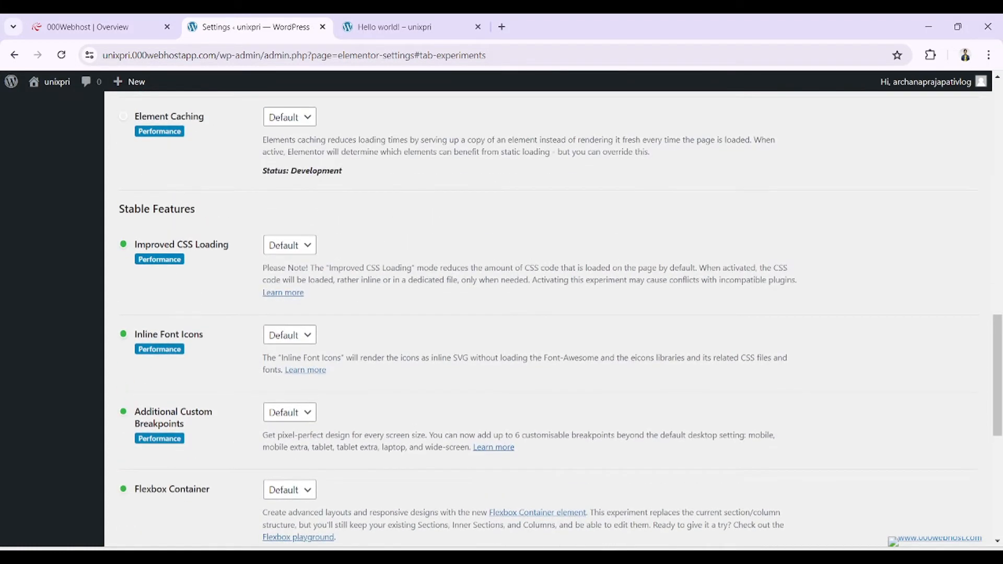
scroll(159, 378, "up", 3)
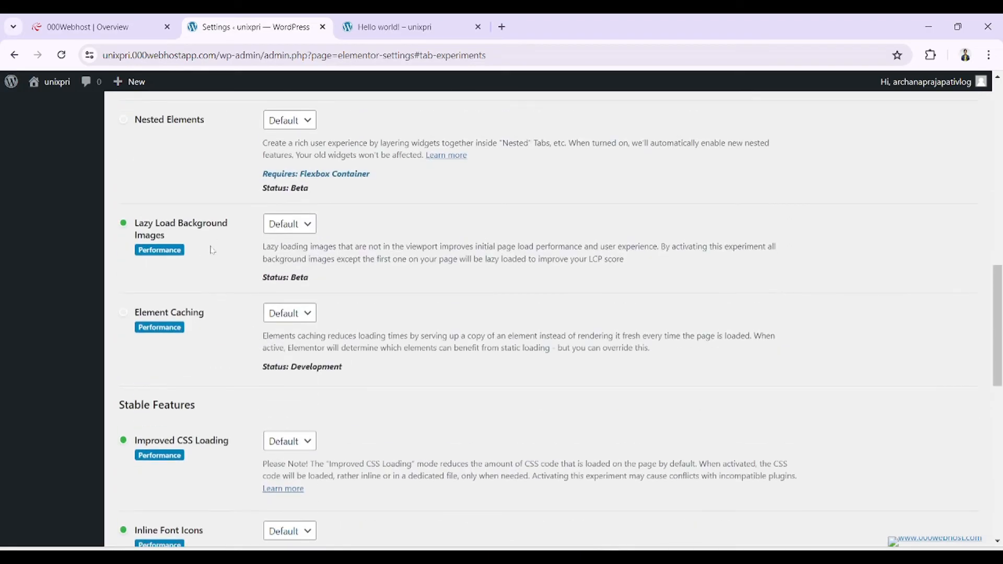
scroll(212, 250, "up", 2)
scroll(194, 412, "down", 5)
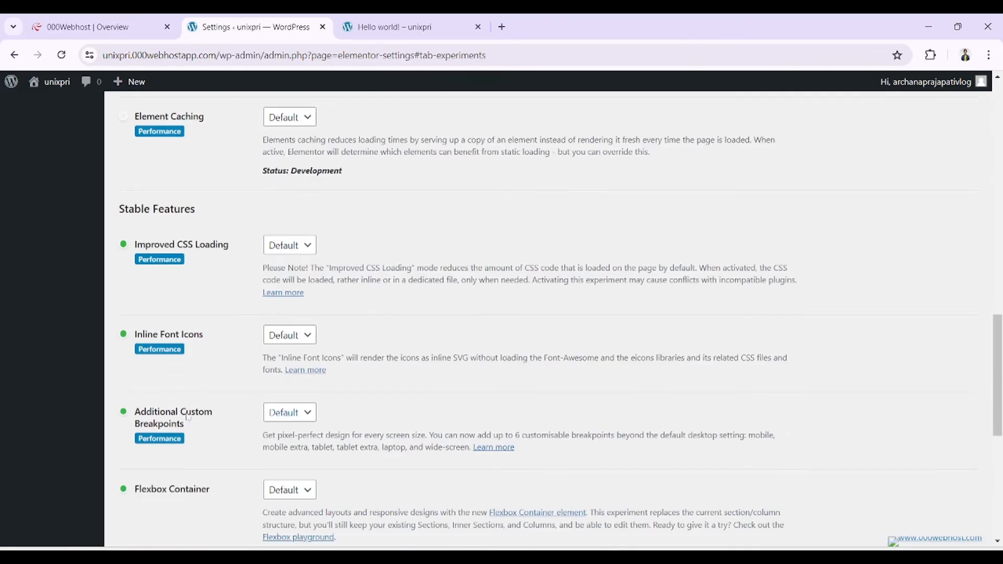
scroll(209, 375, "down", 3)
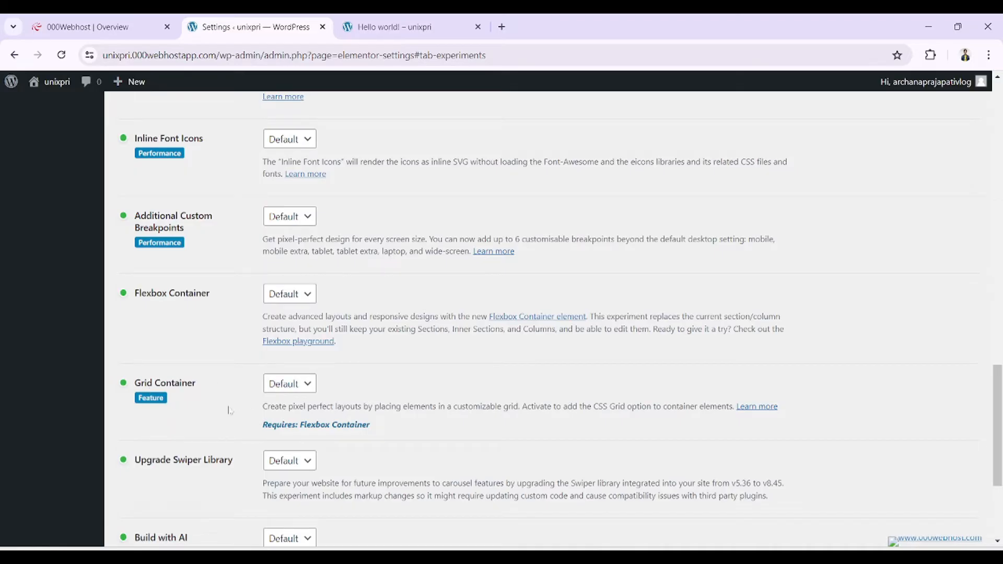
scroll(224, 397, "down", 3)
scroll(343, 279, "up", 1)
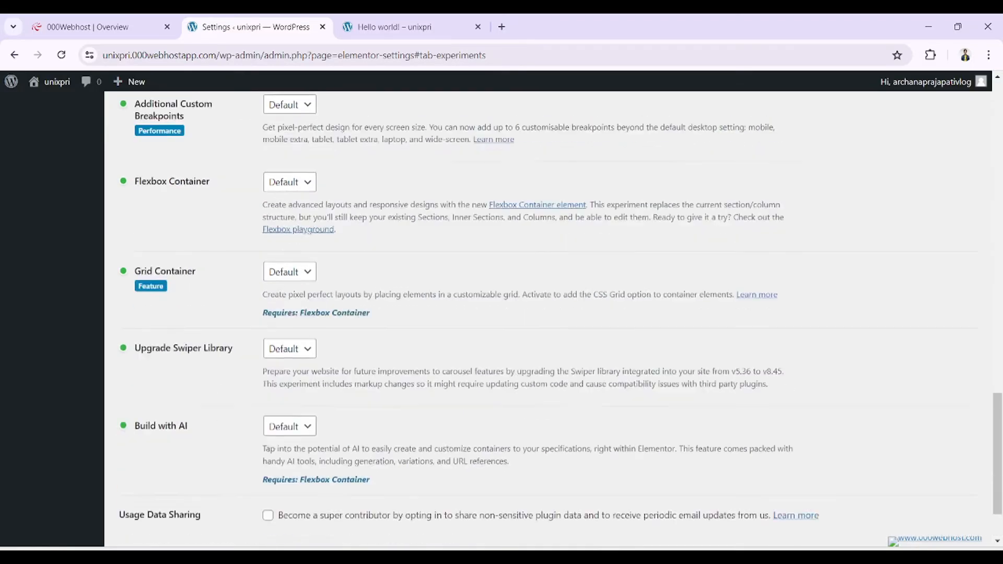
- Look over Elementor's Custom Fonts page
scroll(318, 290, "up", 20)
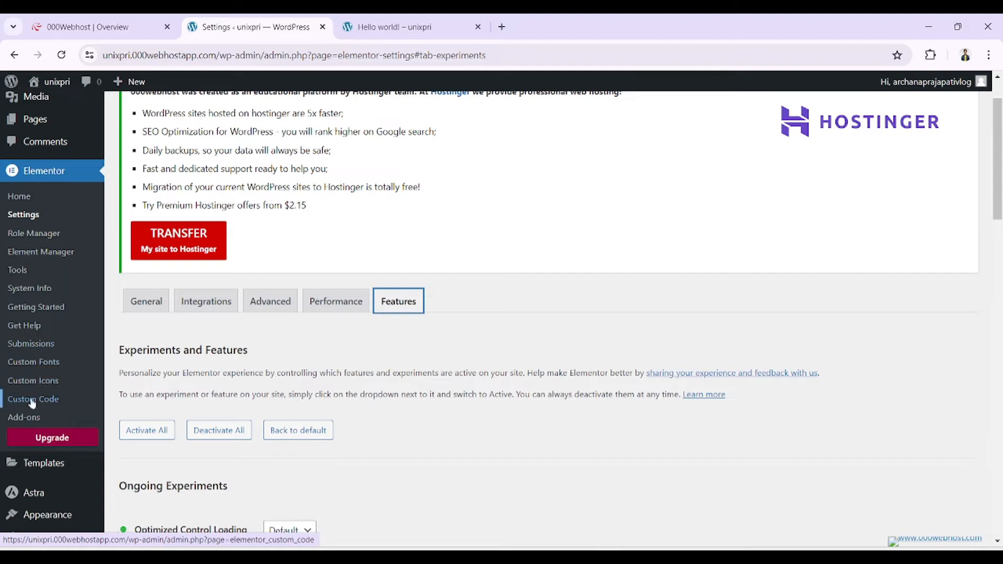
left_click(42, 369)
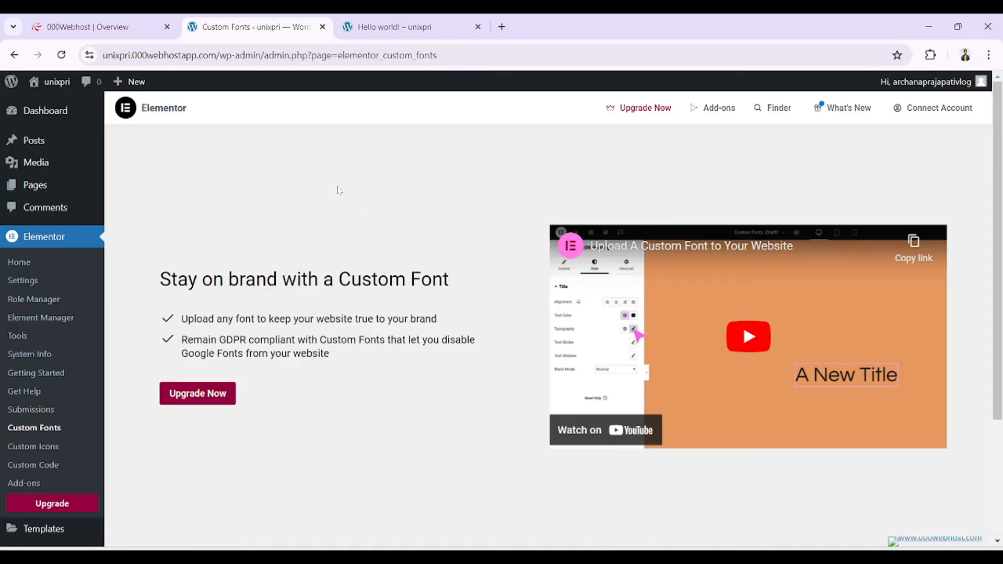
- Open the site's list of pages and start a new page in the block editor
left_click(35, 185)
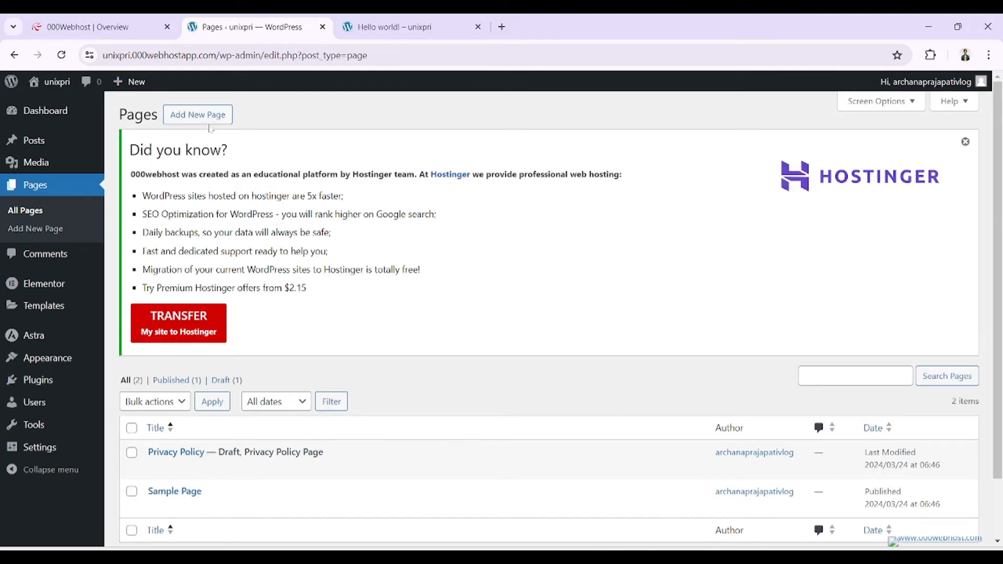
left_click(203, 121)
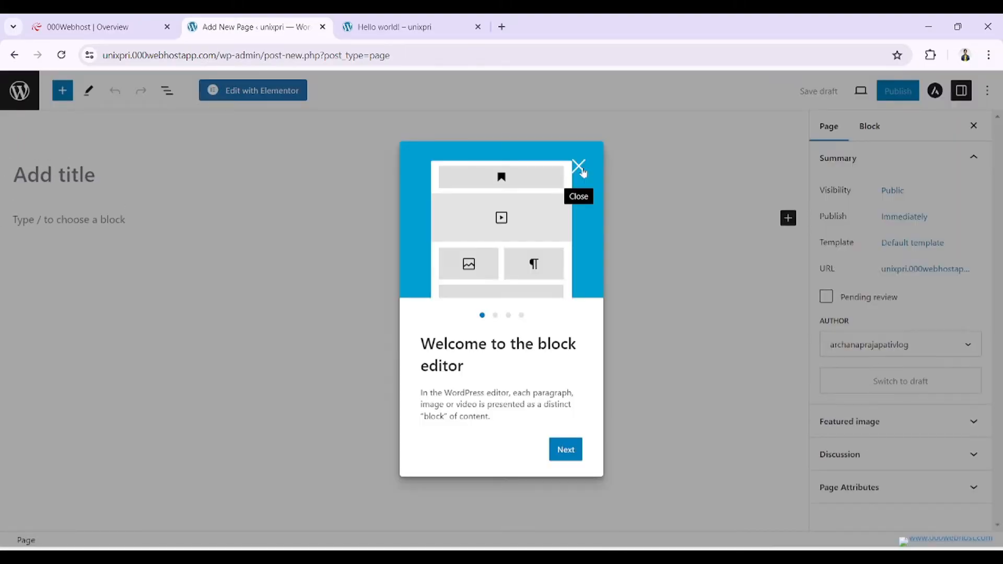
- Dismiss the block editor's welcome guide and turn off fullscreen mode
left_click(578, 164)
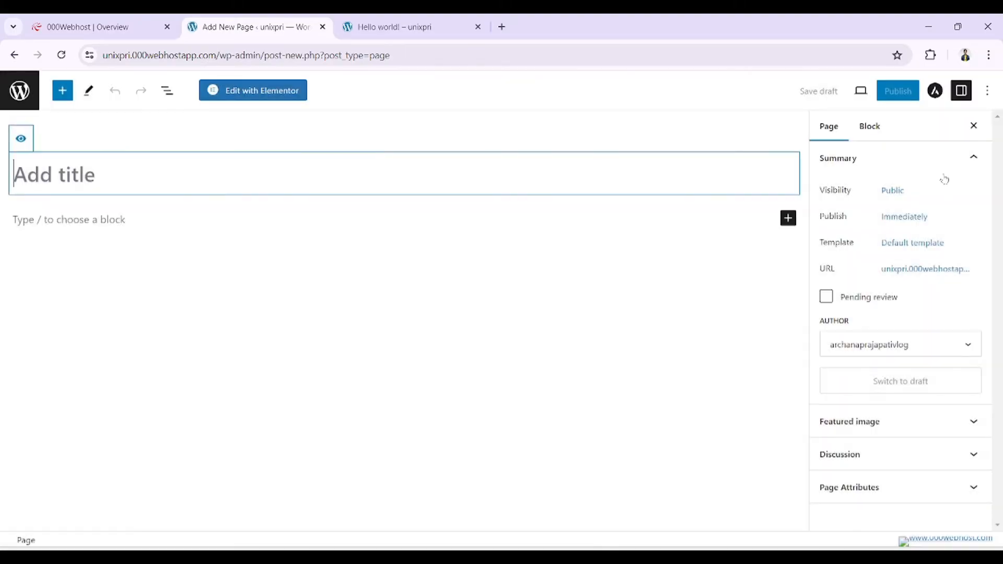
left_click(988, 92)
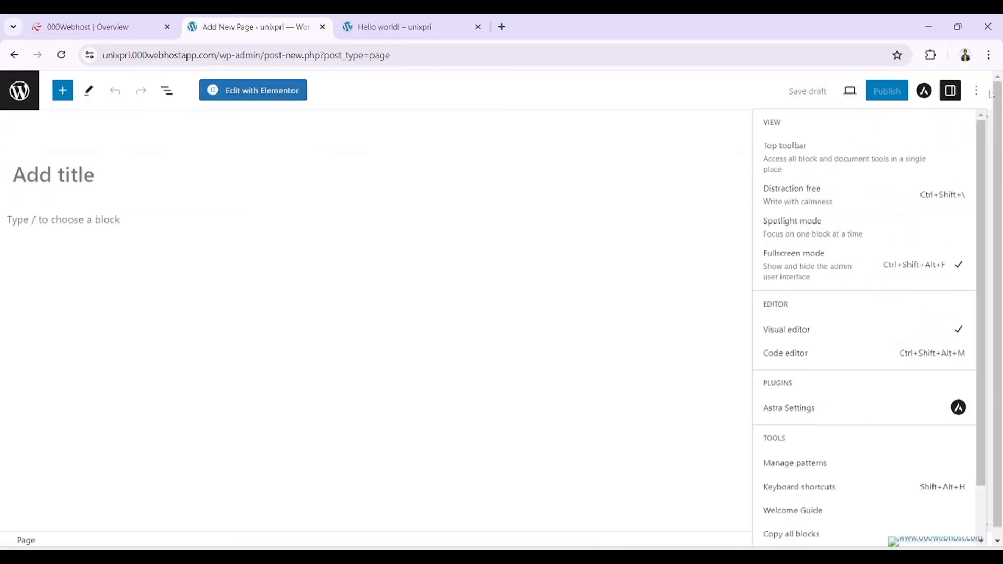
left_click(827, 271)
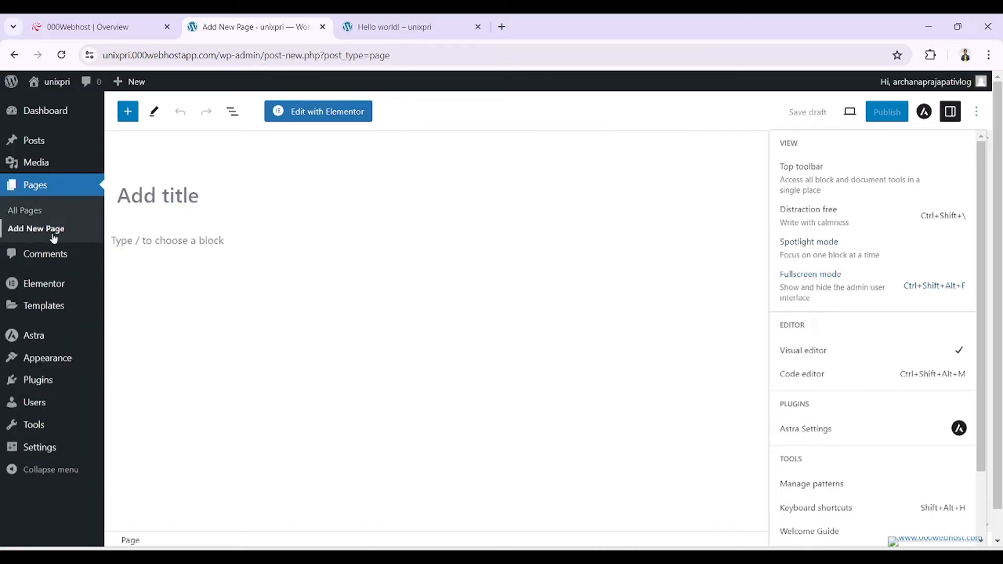
- Title the new page "Elementor Design" and publish it
left_click(162, 198)
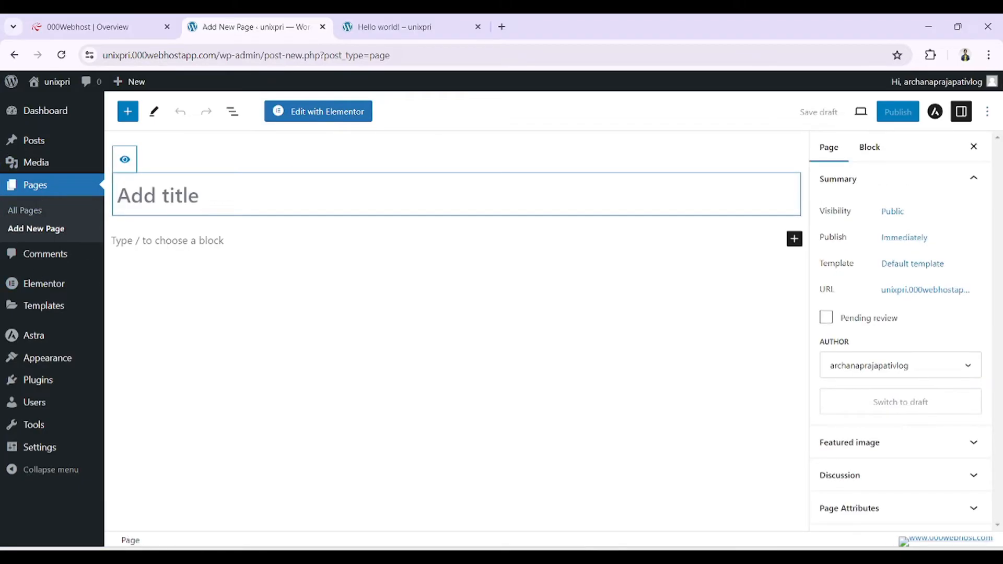
type("E")
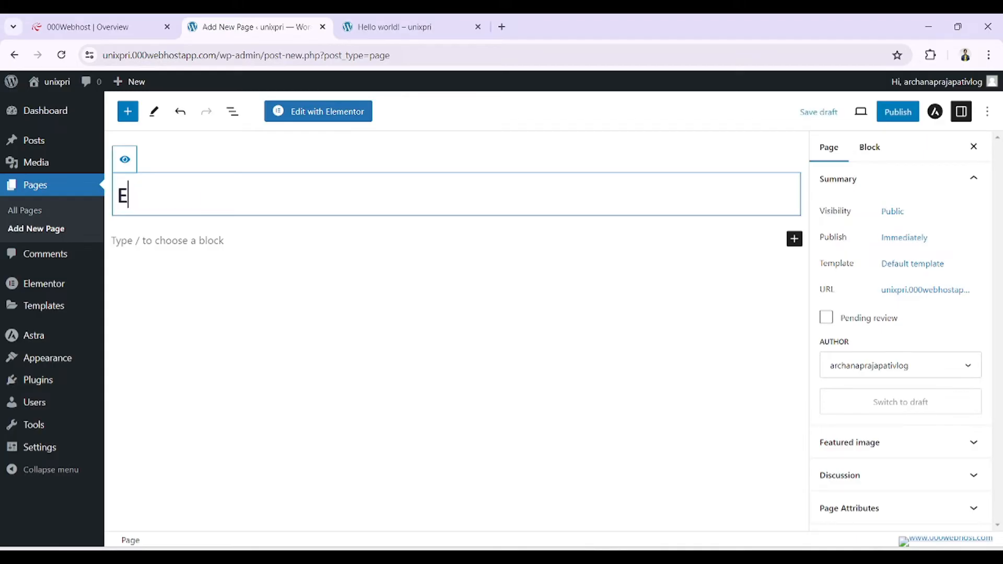
type("lement")
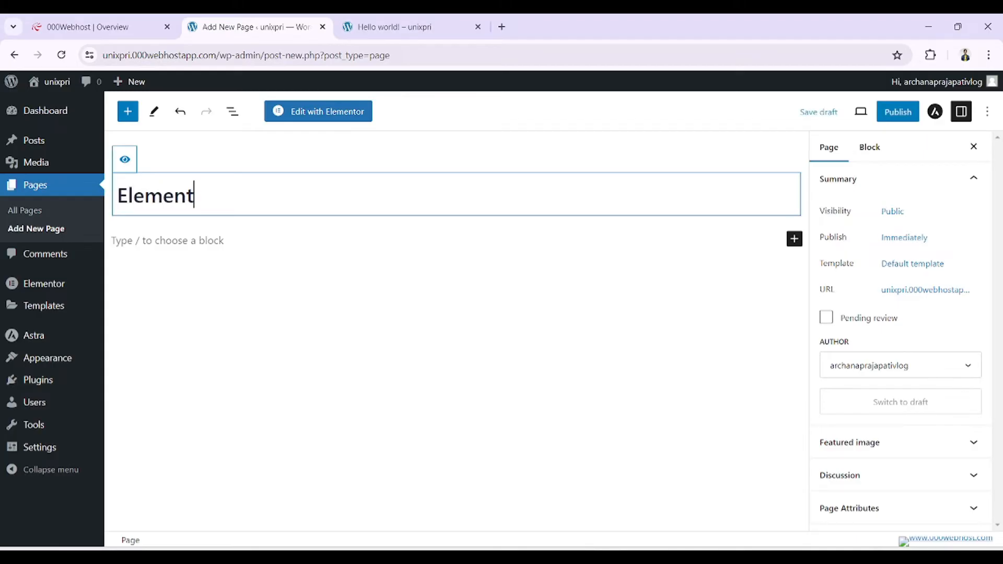
type("or Design")
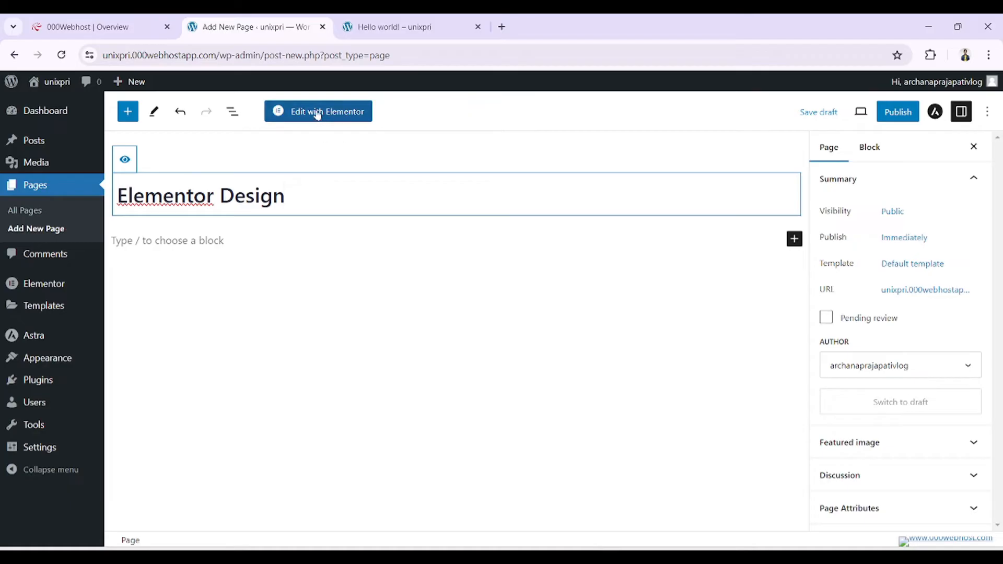
left_click(898, 112)
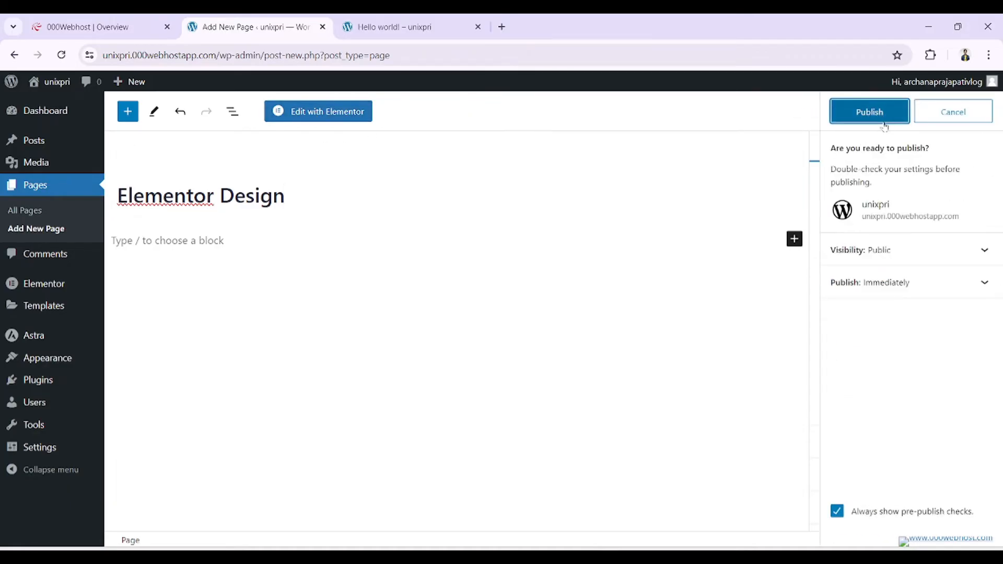
left_click(887, 114)
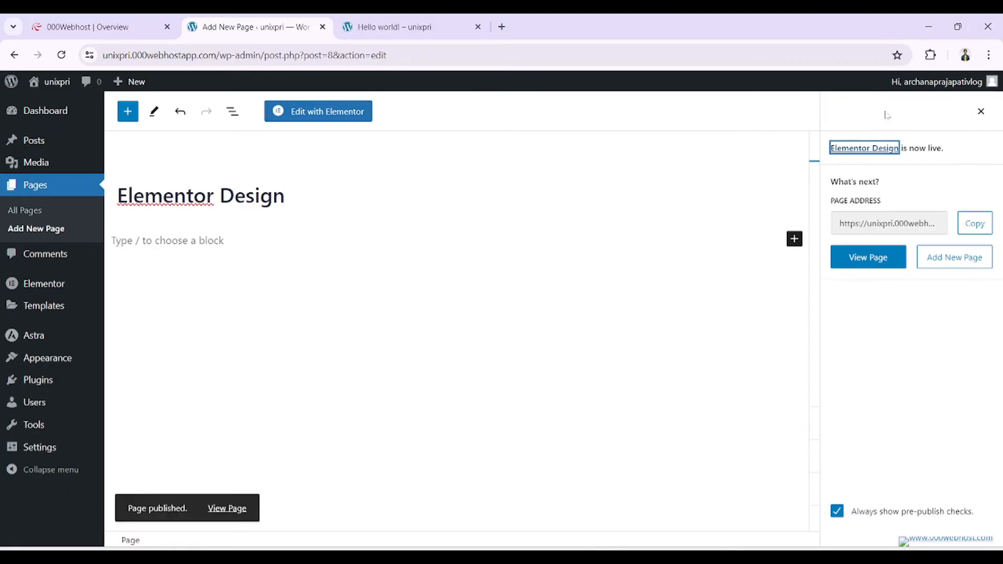
- Open the page in the Elementor editor, dismiss the Elementor AI introduction and close the Navigator
left_click(311, 112)
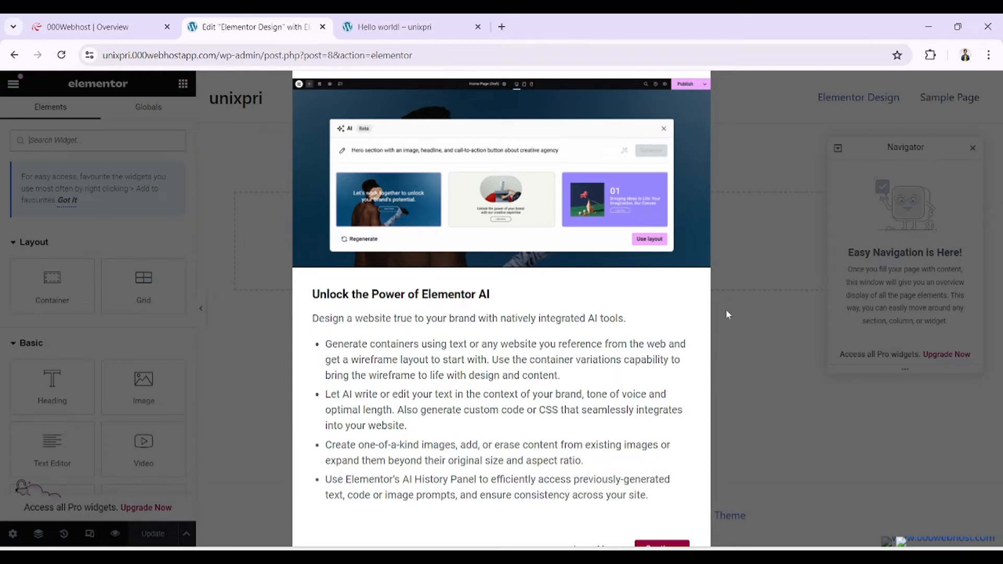
left_click(663, 545)
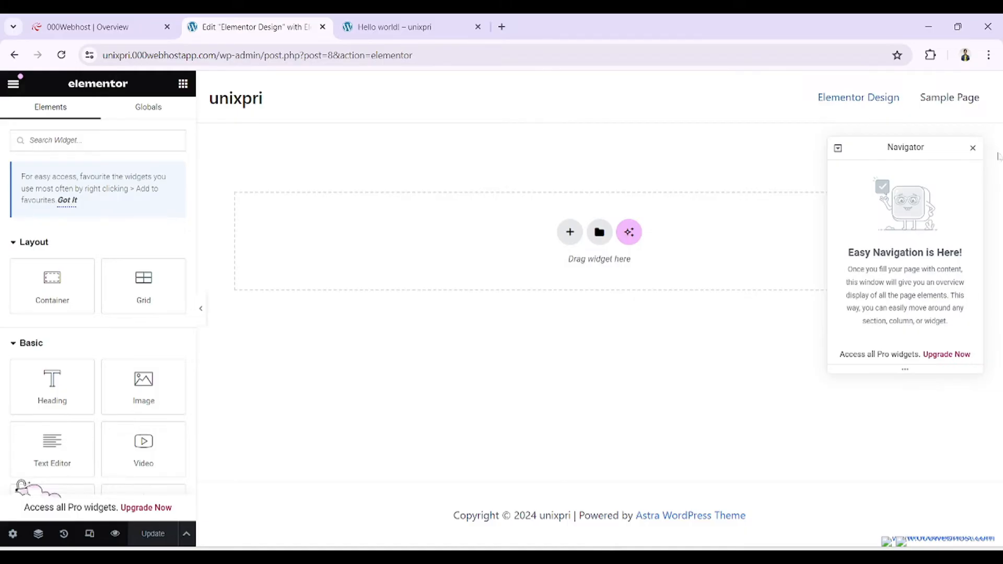
left_click(972, 149)
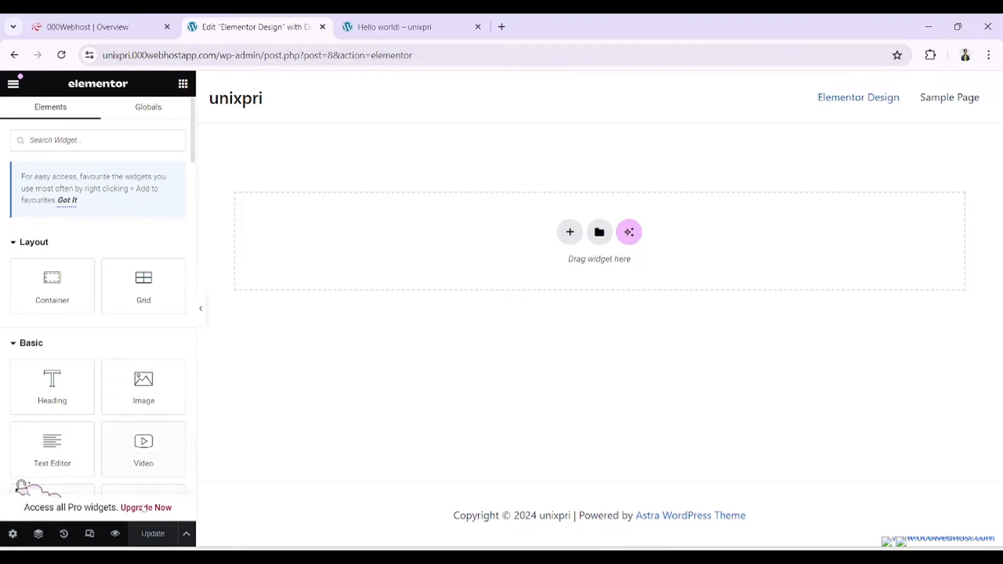
- Review the page's general settings, including its status options, and set the page layout to Elementor Canvas
left_click(13, 538)
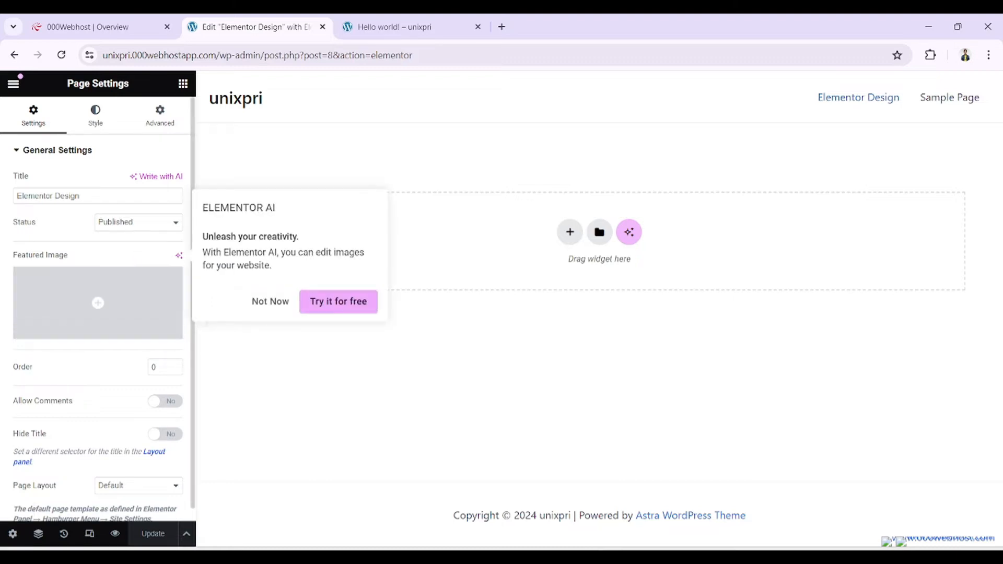
left_click_drag(80, 196, 3, 198)
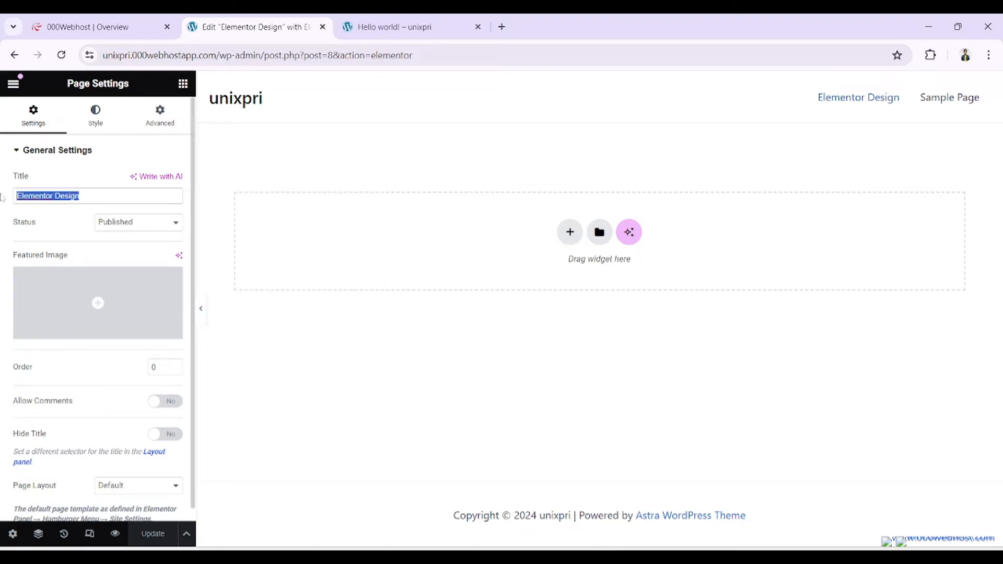
left_click(125, 223)
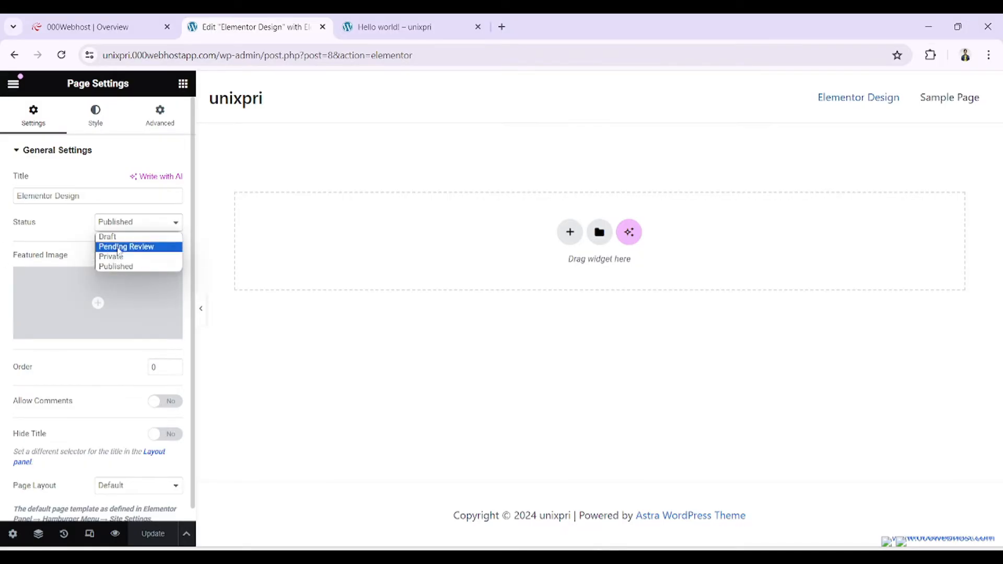
left_click(73, 226)
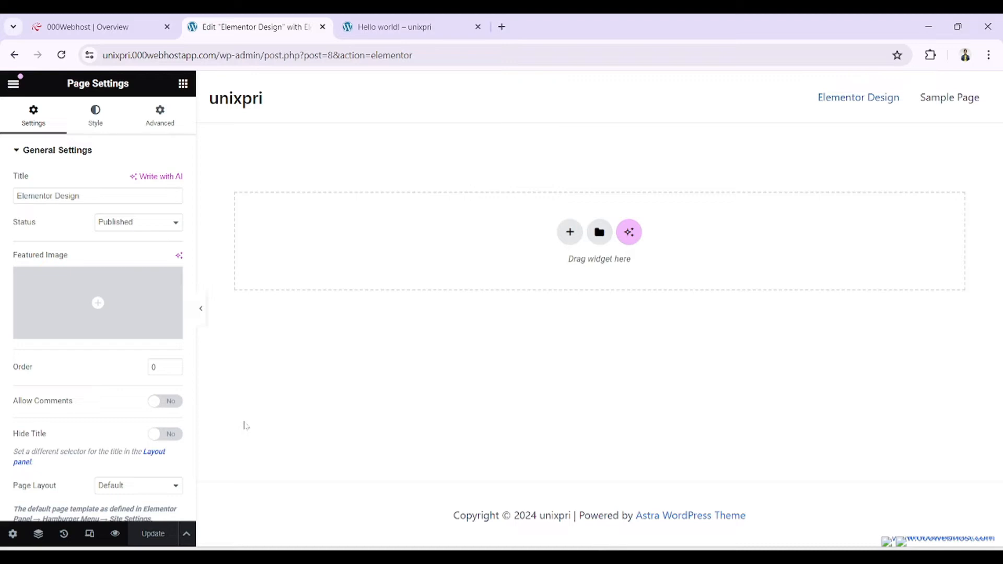
mouse_move(98, 302)
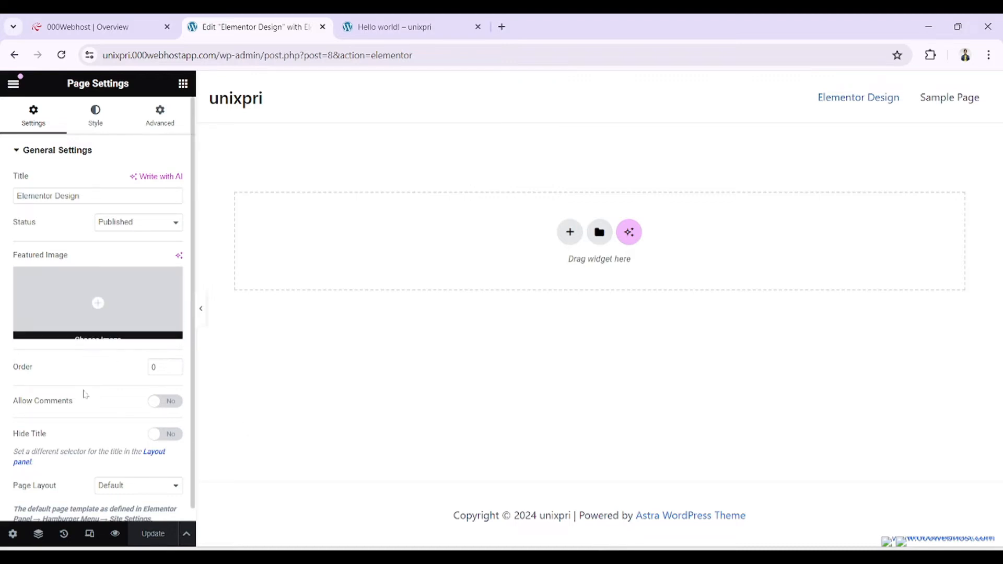
scroll(83, 393, "down", 1)
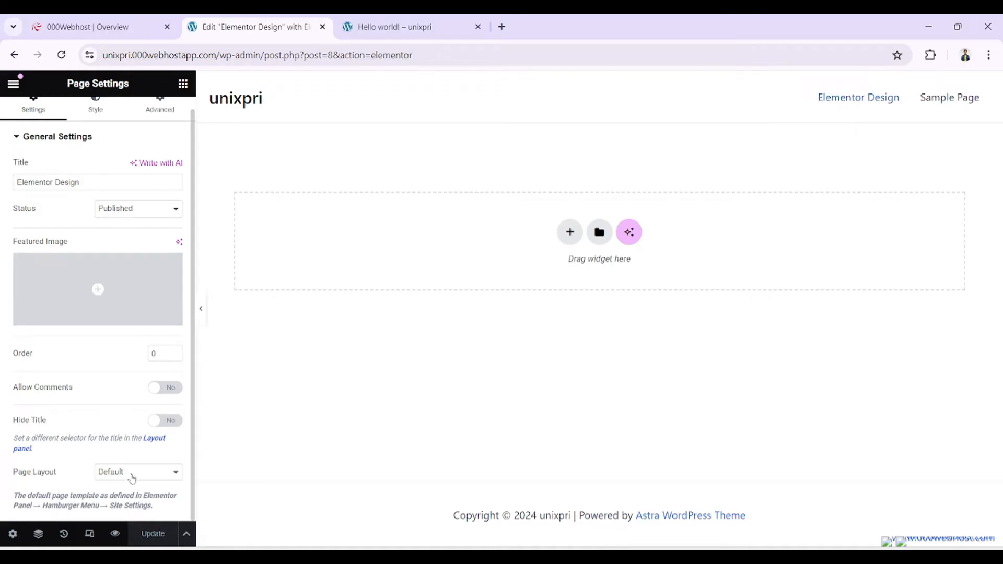
left_click(131, 473)
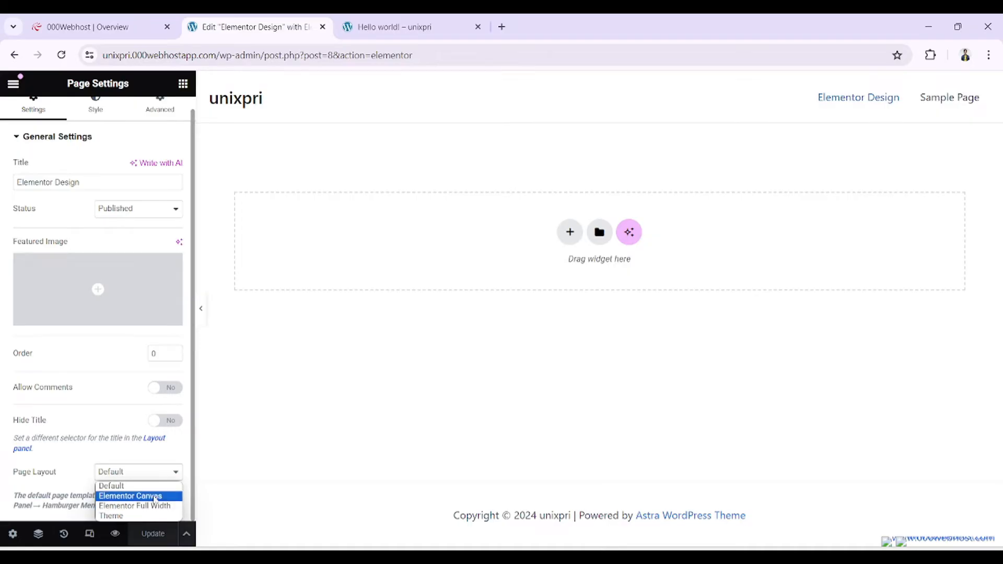
left_click(149, 497)
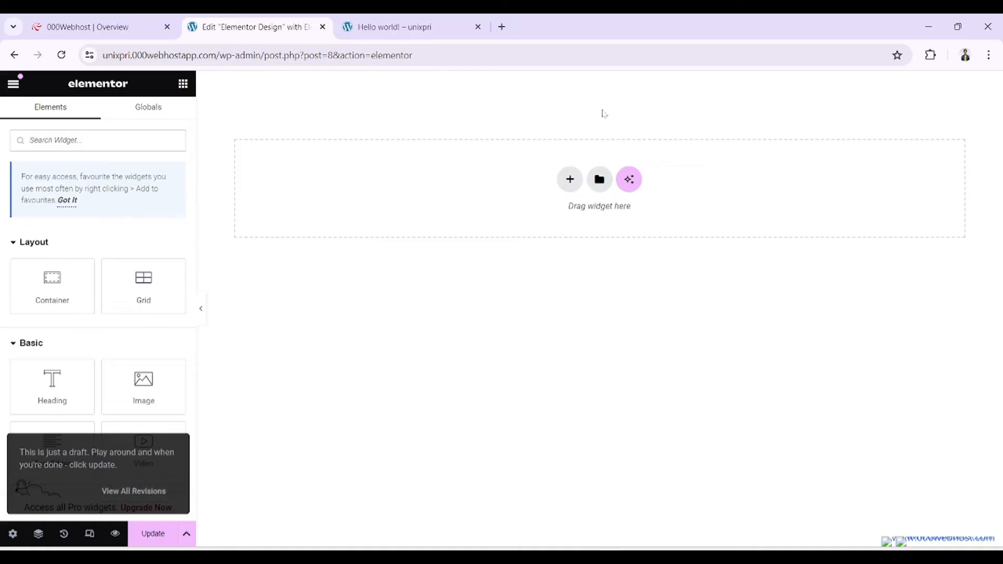
- Reopen the page settings and switch the page layout to Theme
left_click(11, 534)
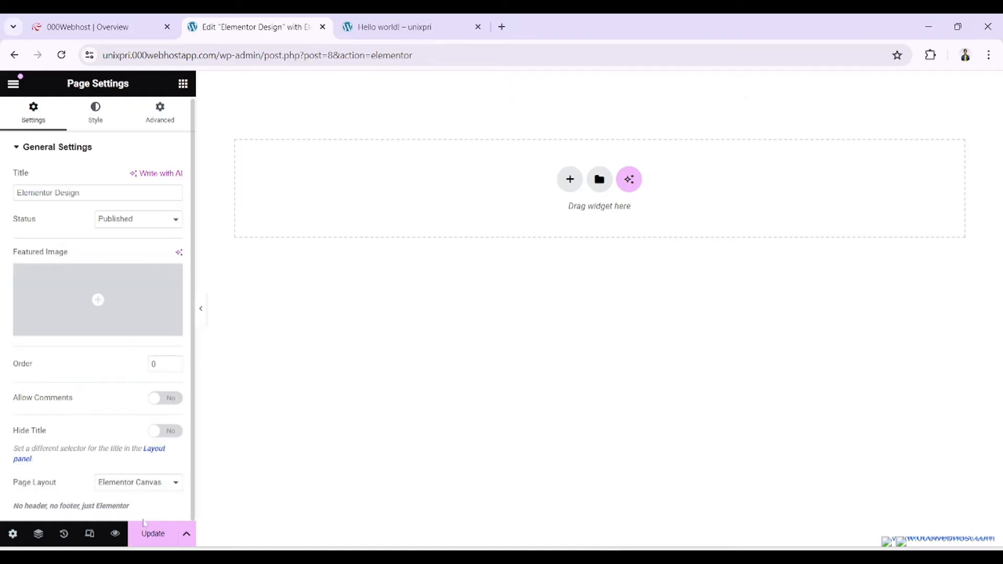
left_click(97, 126)
left_click(33, 113)
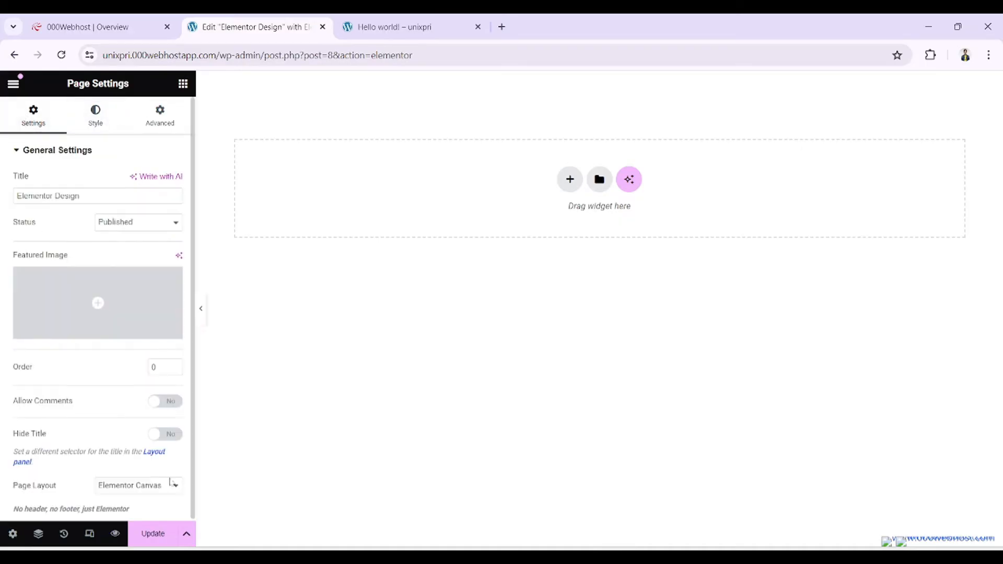
left_click(154, 487)
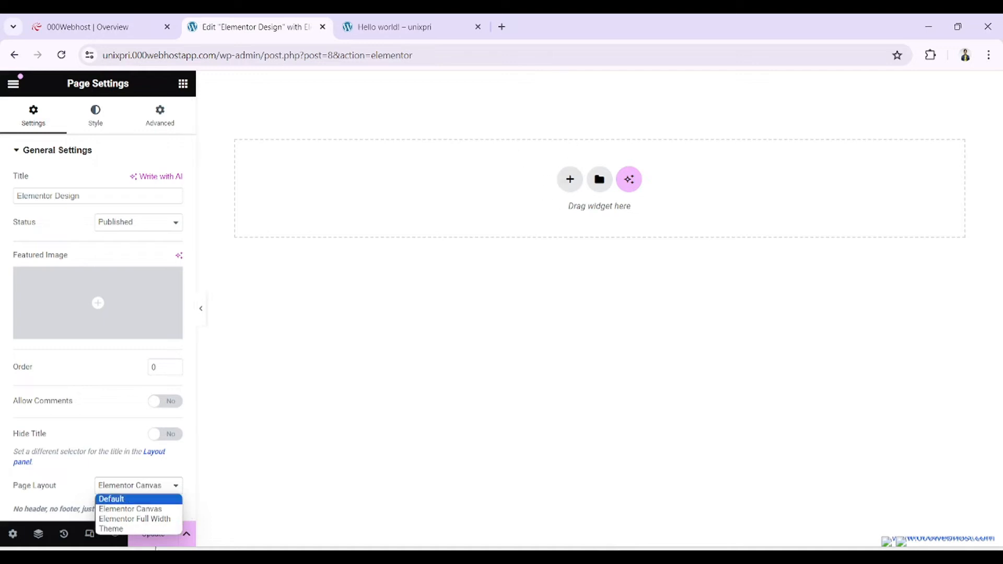
left_click(111, 528)
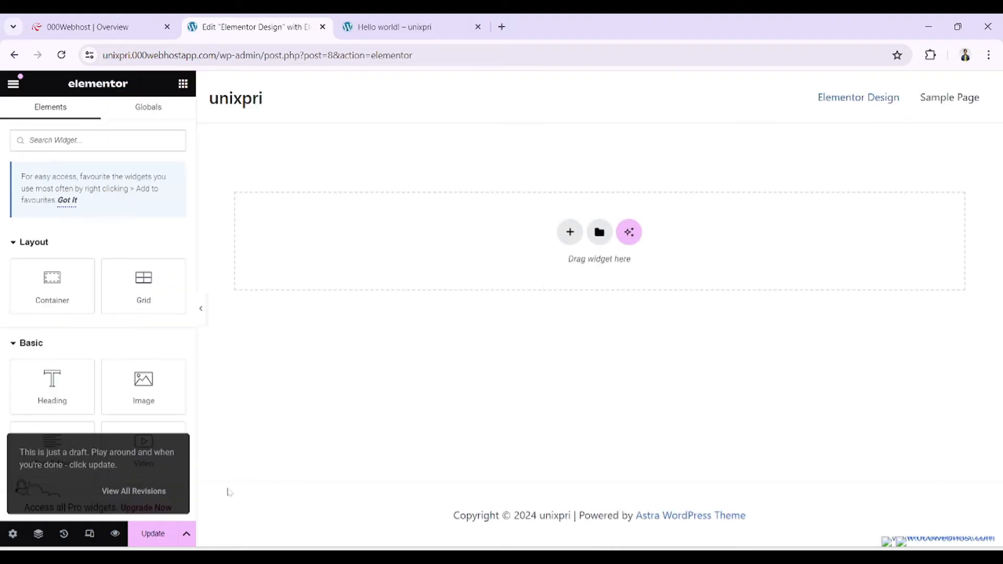
- Set the page layout back to Elementor Canvas
left_click(13, 533)
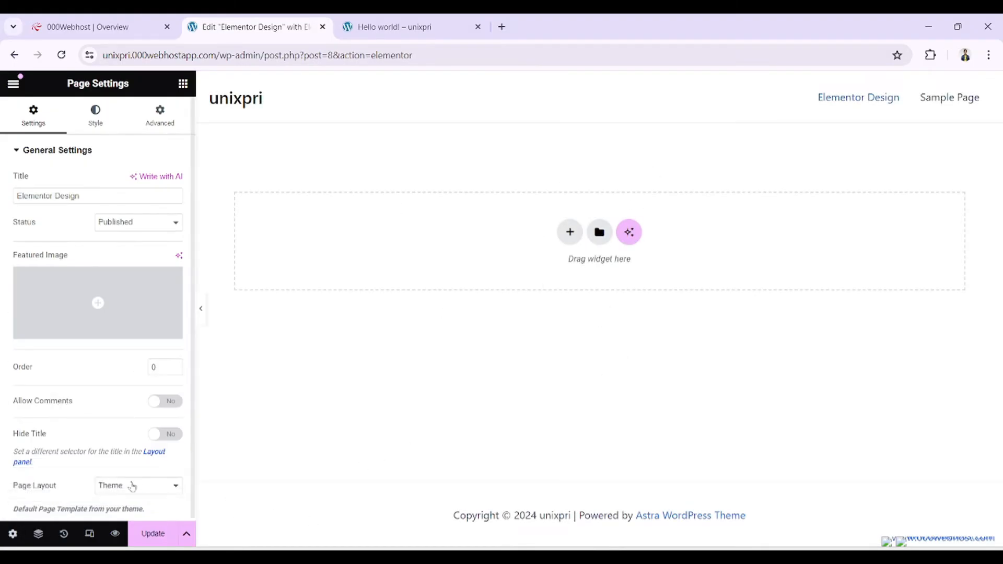
left_click(132, 491)
left_click(130, 508)
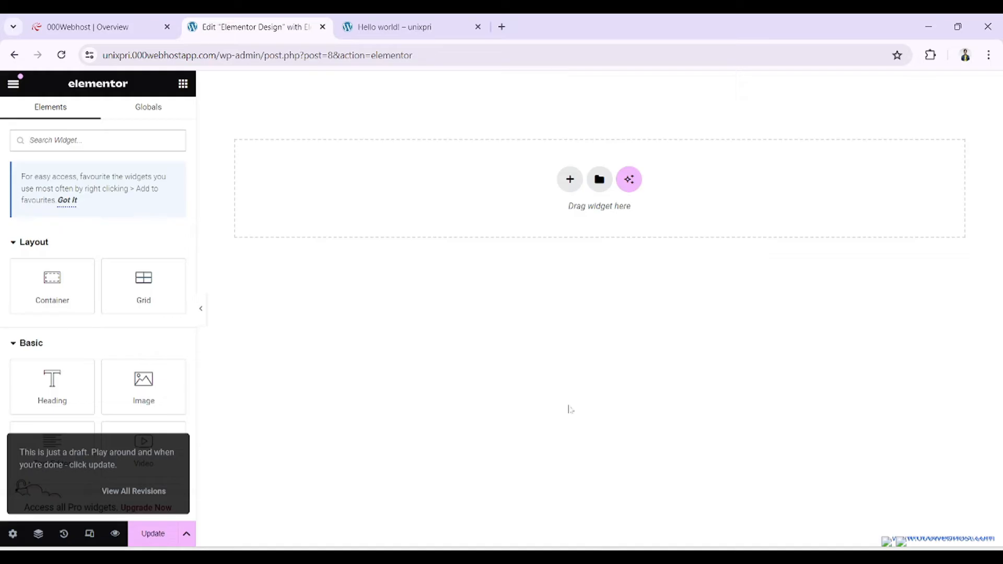
- Try a classic body background in #121212, clear it, and look at the page's Custom CSS settings
left_click(13, 533)
left_click(95, 116)
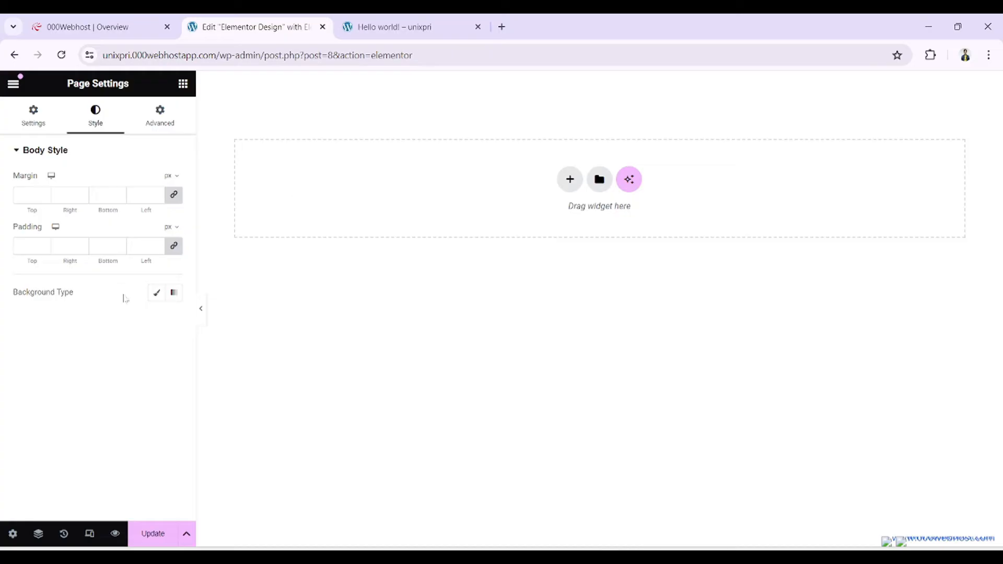
left_click(156, 293)
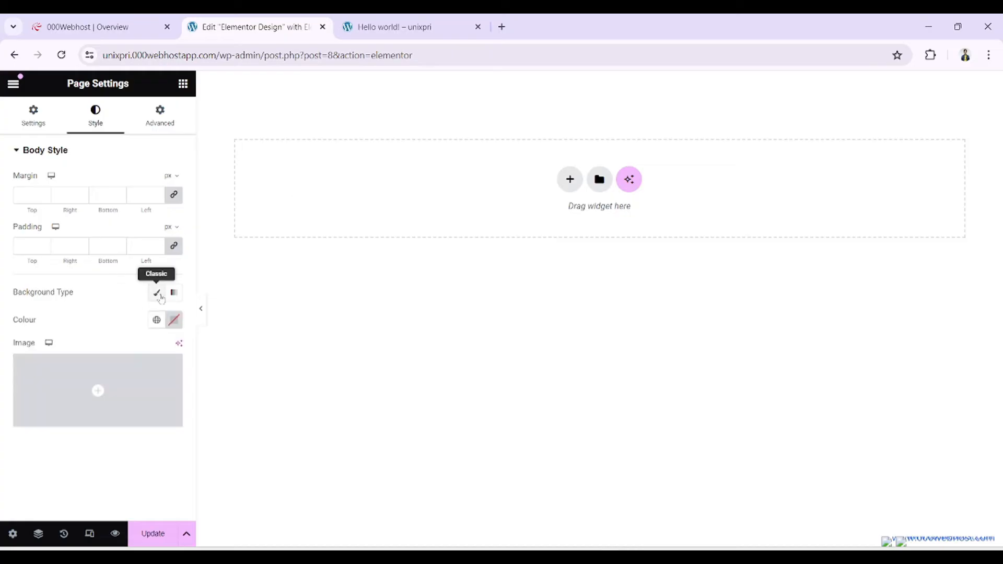
left_click(174, 319)
left_click_drag(126, 417, 100, 464)
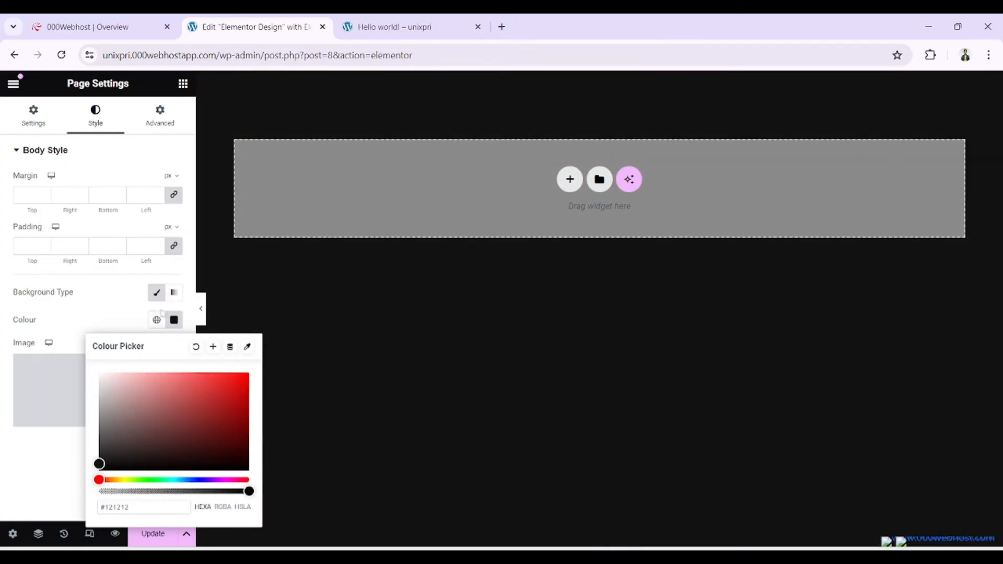
left_click(157, 292)
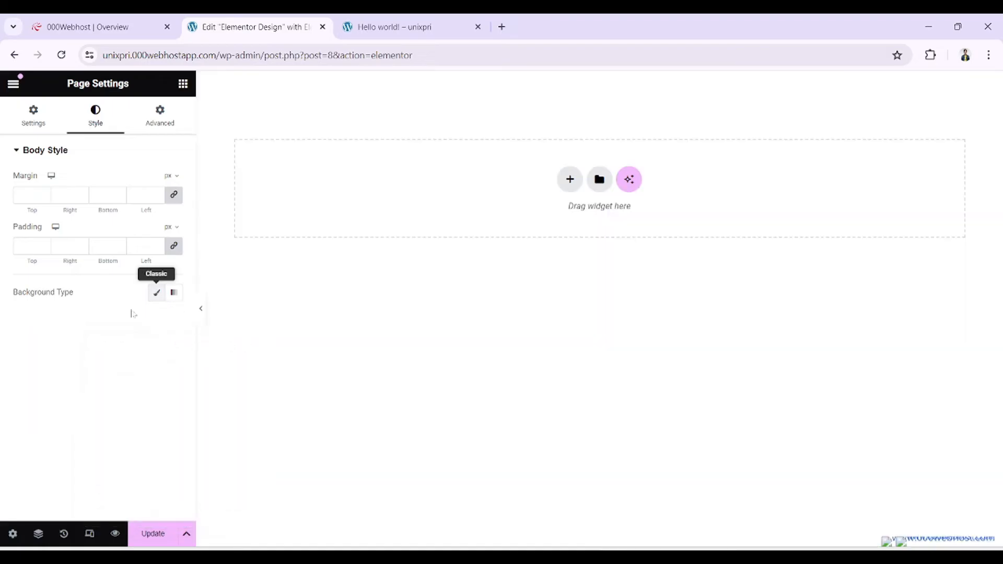
left_click(155, 124)
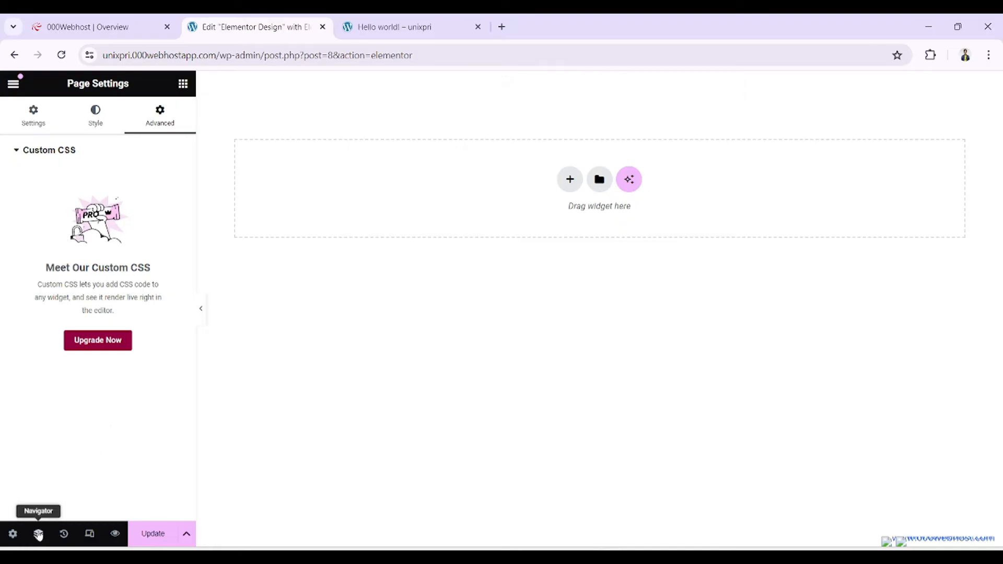
left_click(15, 535)
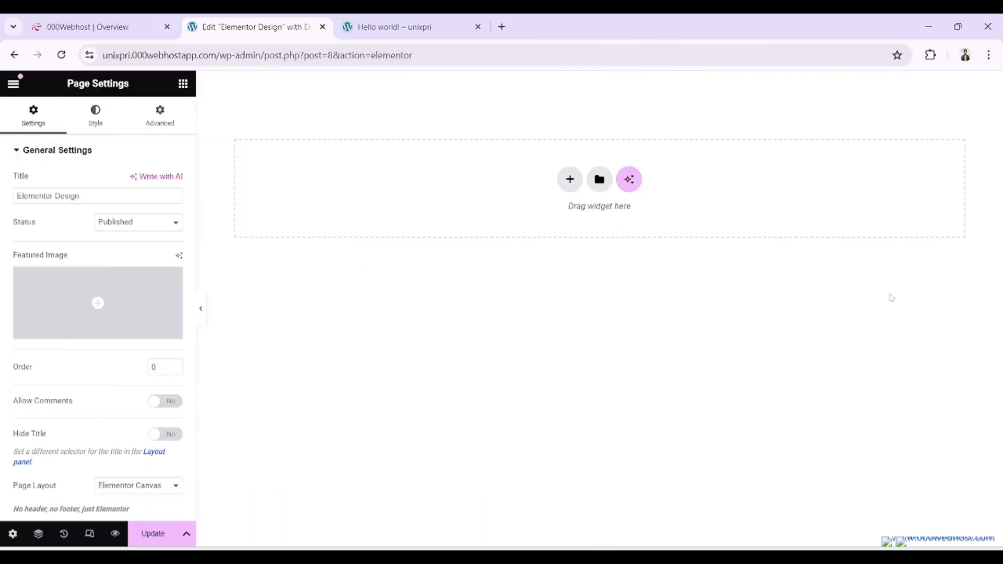
- Add a Heading widget to the empty page and show the page structure in the Navigator
left_click(183, 85)
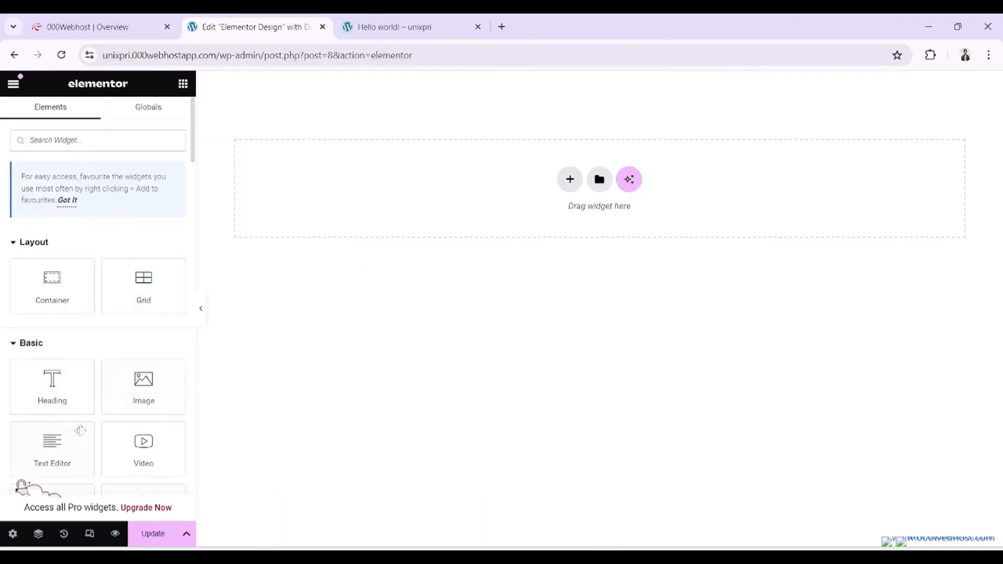
left_click_drag(68, 389, 500, 163)
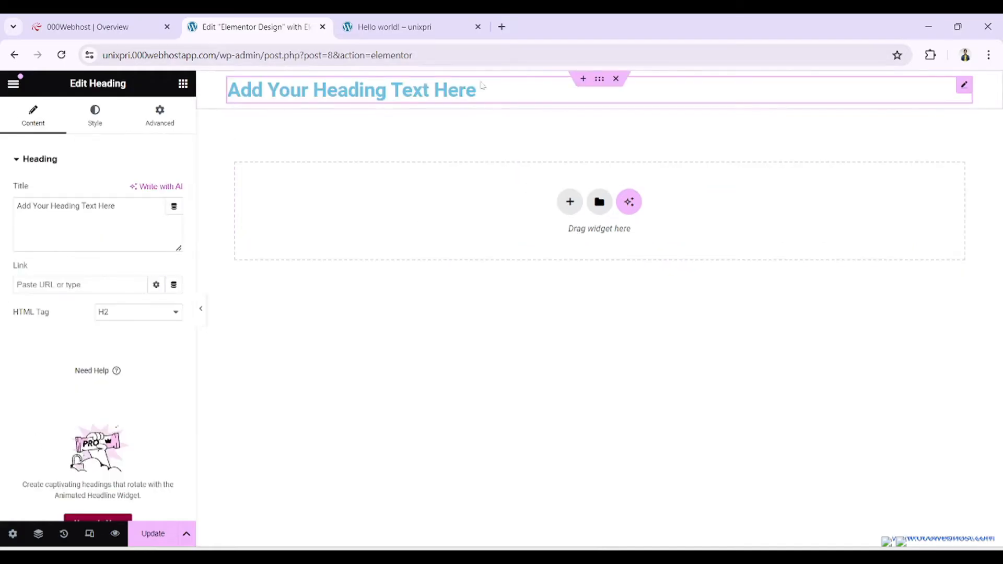
left_click(38, 534)
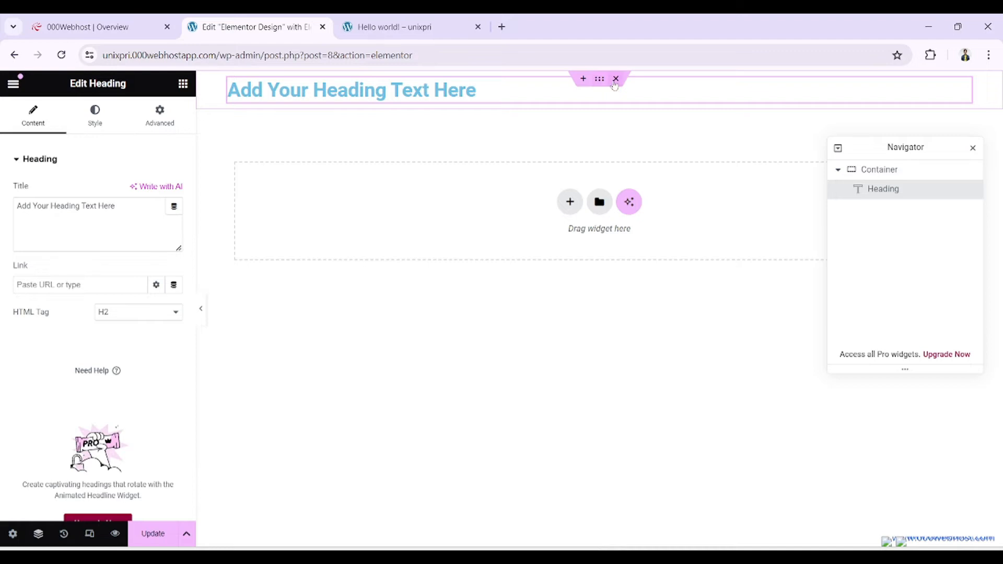
- Delete the container holding the heading and add a new container with an Image widget inside it
left_click(615, 84)
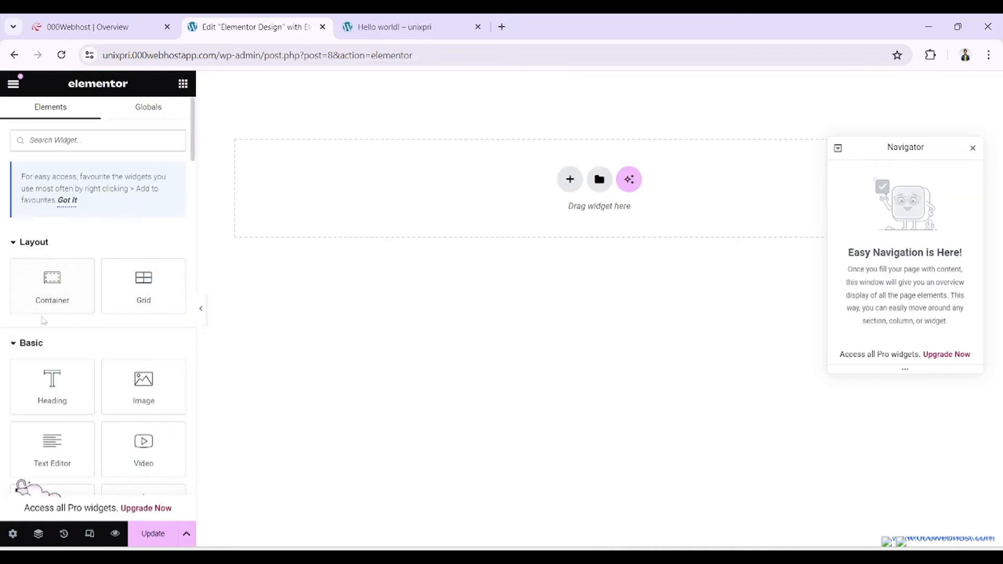
scroll(62, 335, "down", 1)
left_click_drag(139, 333, 527, 94)
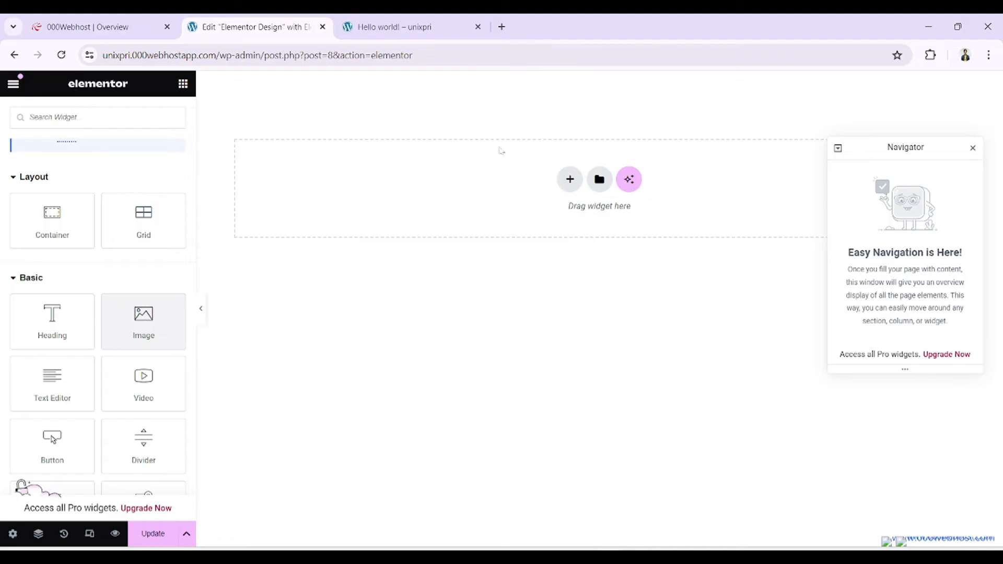
left_click_drag(39, 227, 442, 145)
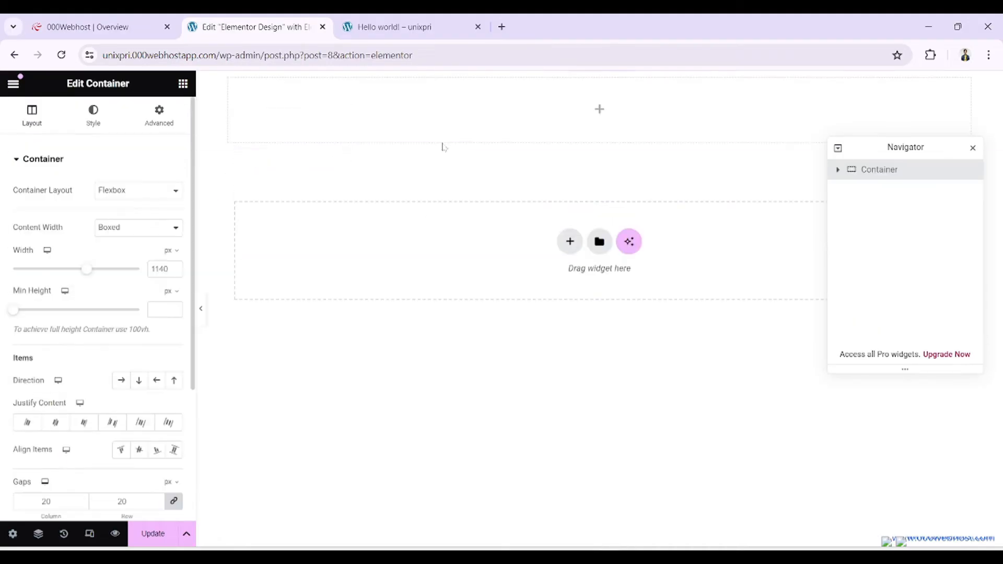
left_click(599, 108)
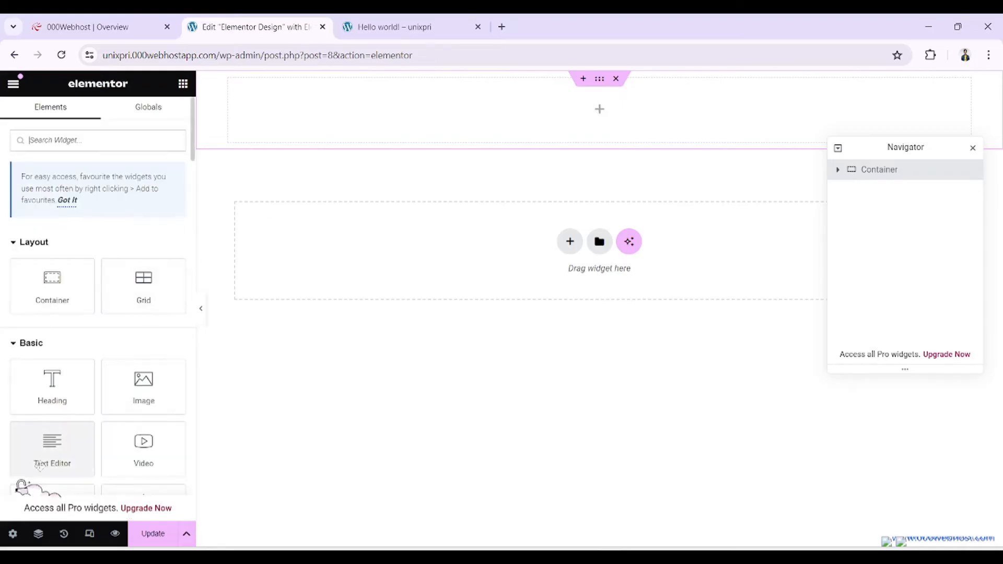
left_click_drag(143, 381, 519, 87)
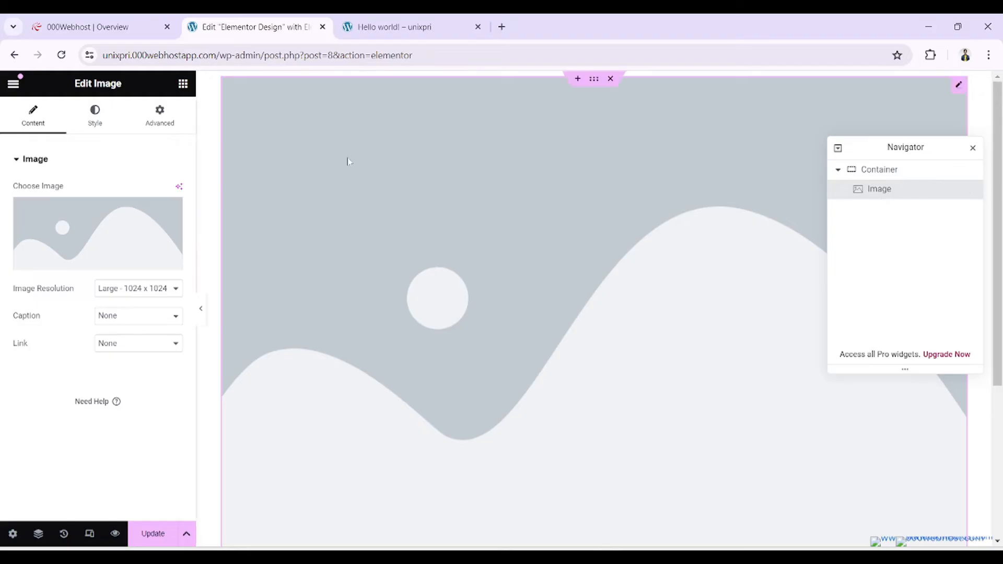
- Select the container and its image in the Navigator, and add a Heading widget above the image
left_click(183, 83)
scroll(123, 326, "down", 3)
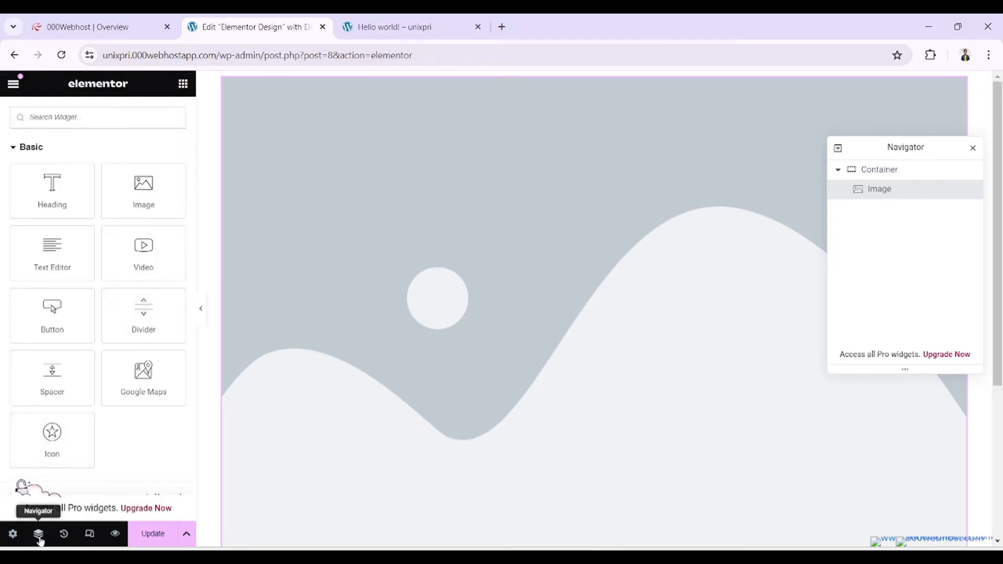
left_click(882, 173)
left_click(872, 190)
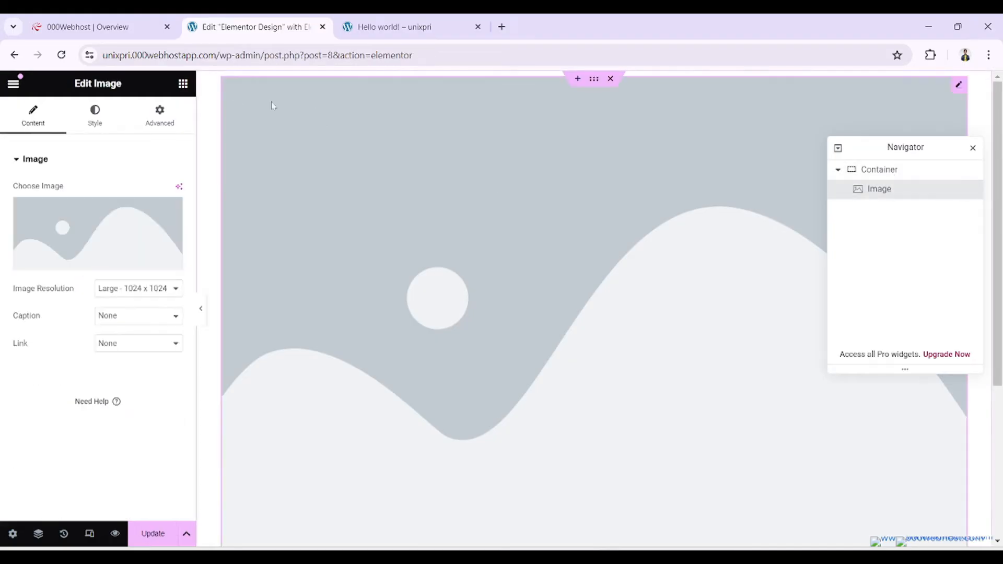
left_click(183, 83)
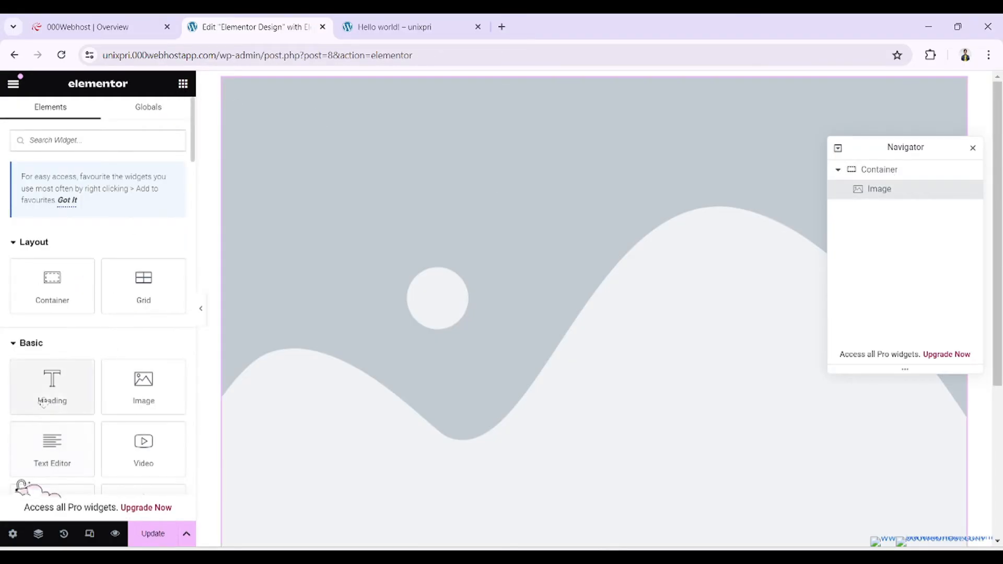
left_click_drag(52, 387, 479, 155)
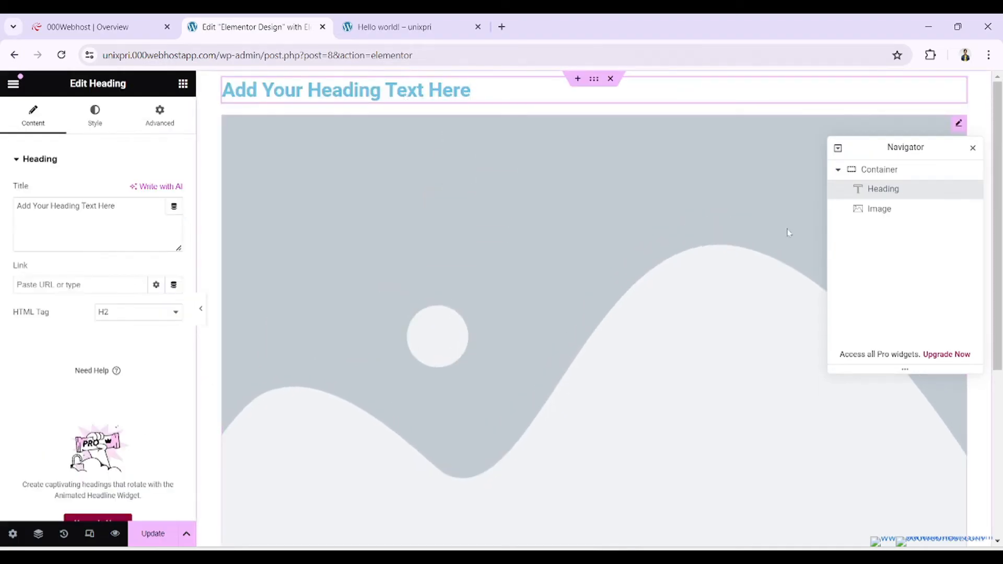
- Select the image through the Navigator to view its Style and Advanced settings, and select the heading the same way
left_click(880, 207)
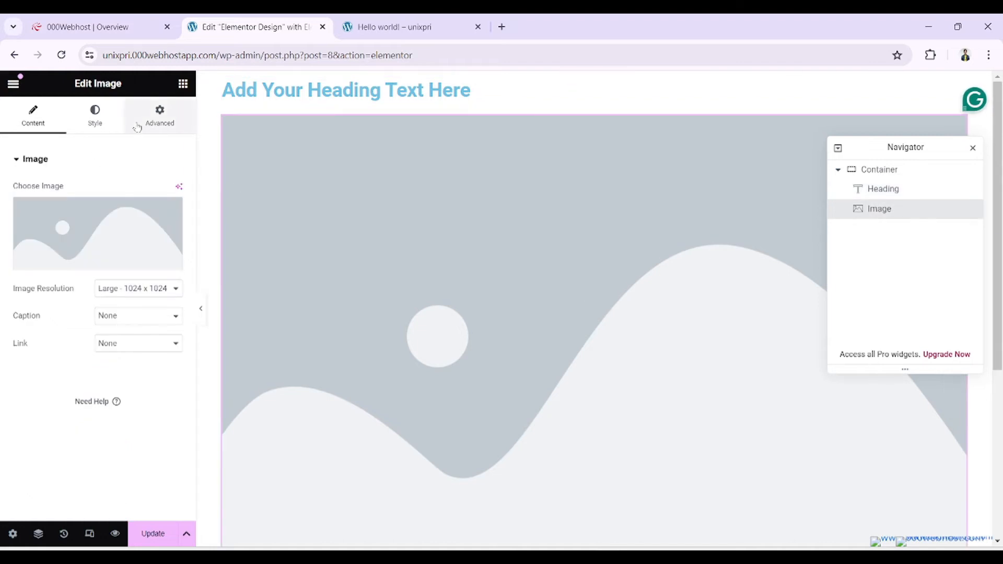
left_click(91, 136)
left_click(159, 134)
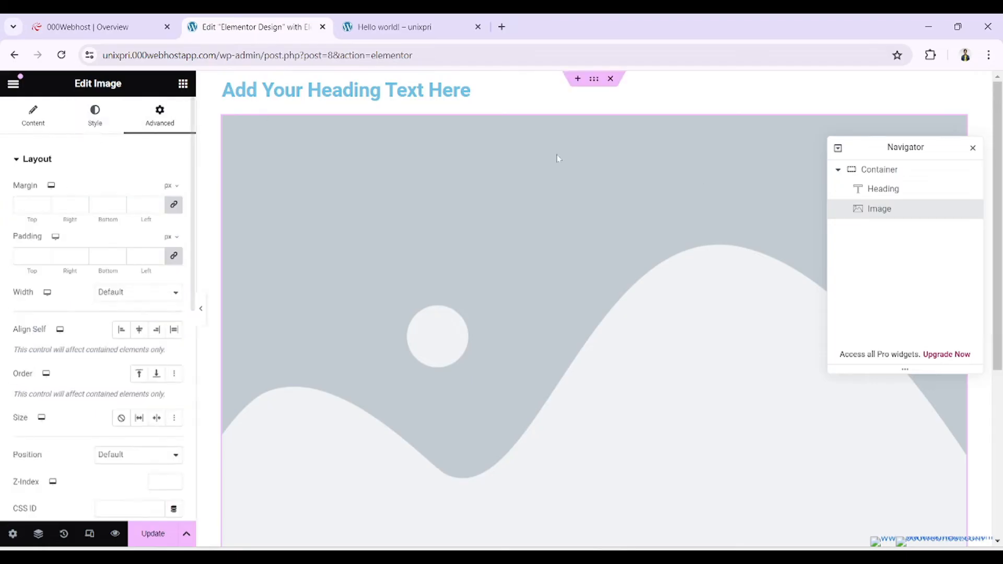
left_click(881, 189)
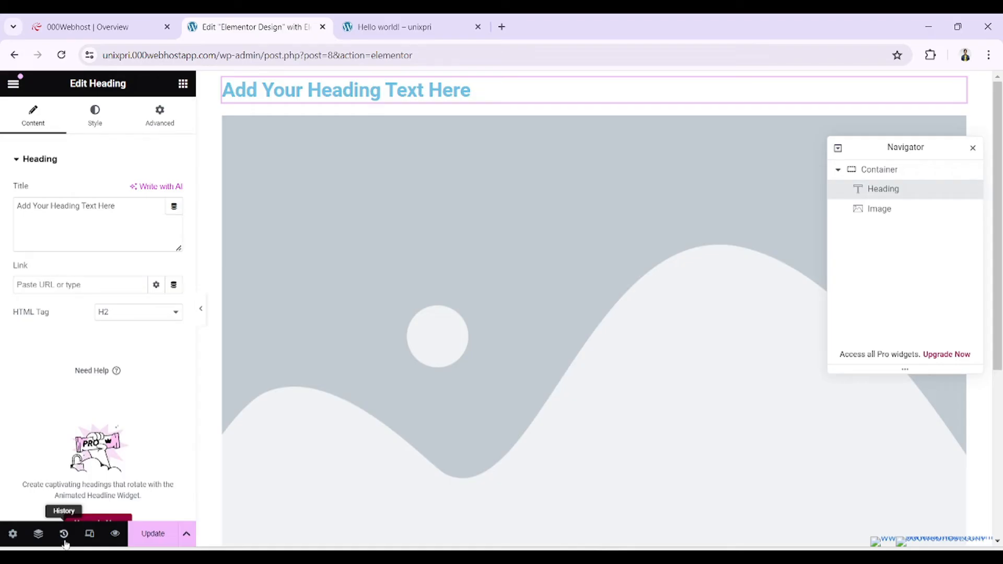
- Look through the list of past editing actions in the page's History
scroll(586, 167, "down", 5)
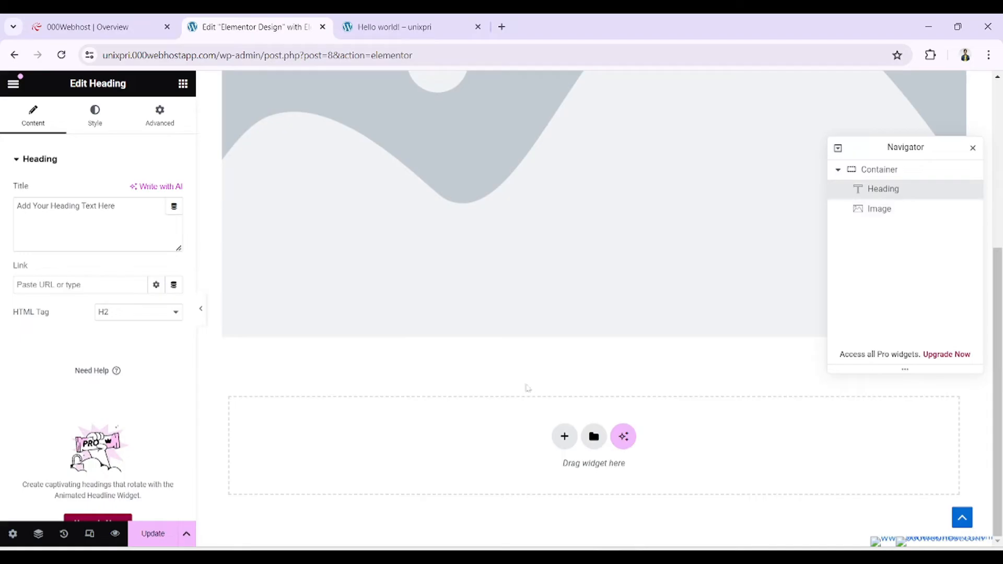
left_click(65, 534)
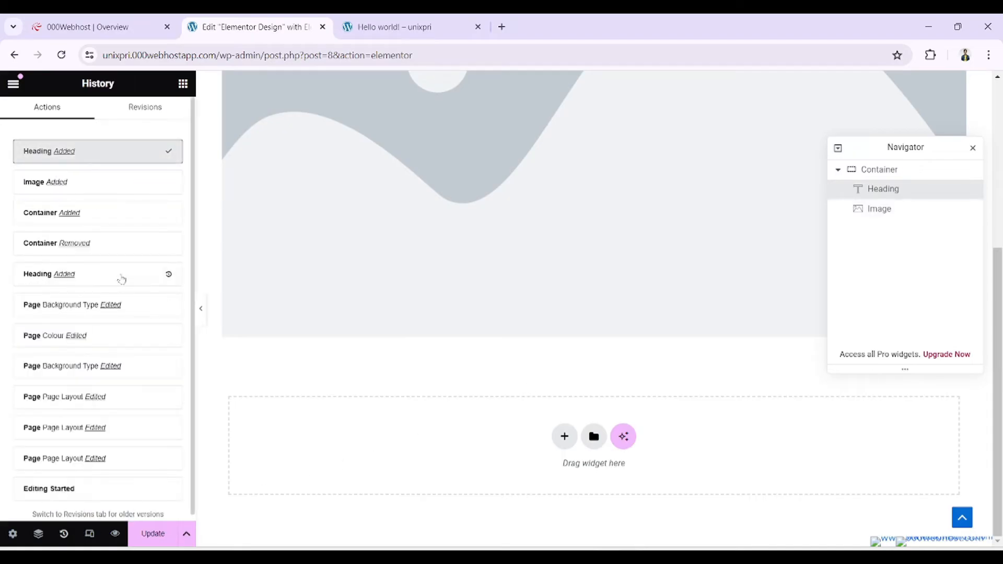
scroll(115, 243, "down", 1)
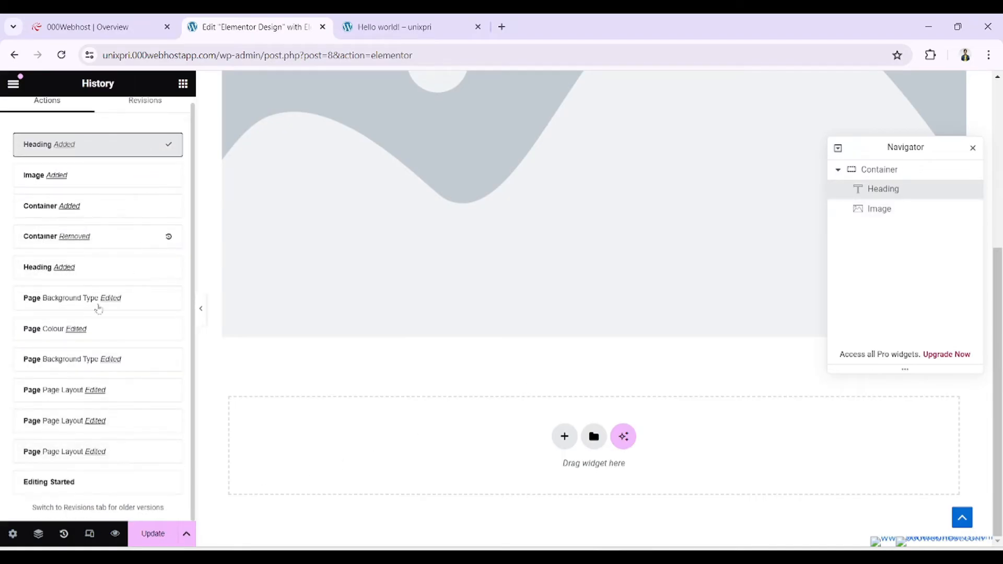
- Check the page in the mobile responsive view and leave responsive mode
left_click(90, 532)
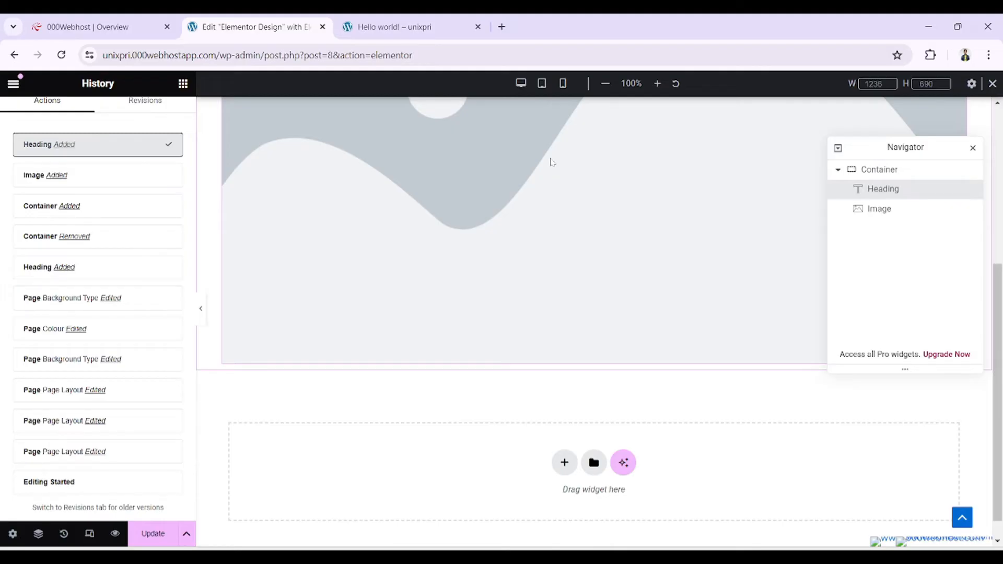
left_click(563, 84)
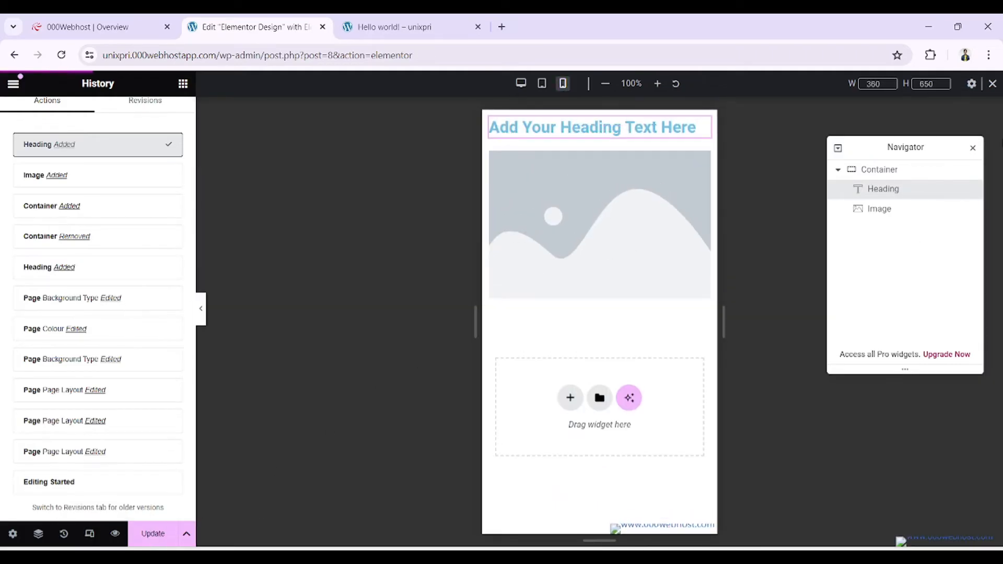
left_click(992, 84)
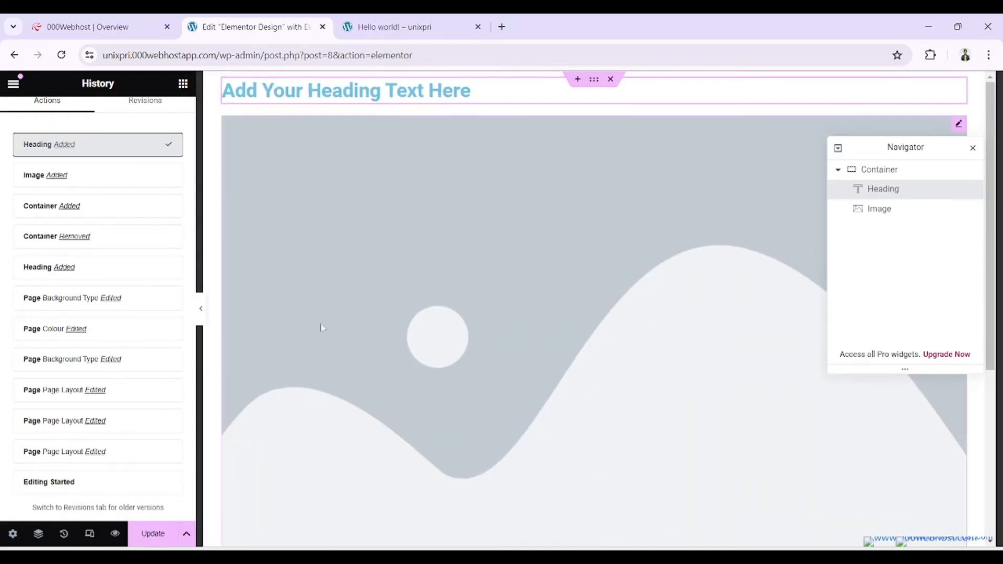
- Preview the Elementor Design page in a separate browser tab and return to the editor
left_click(114, 535)
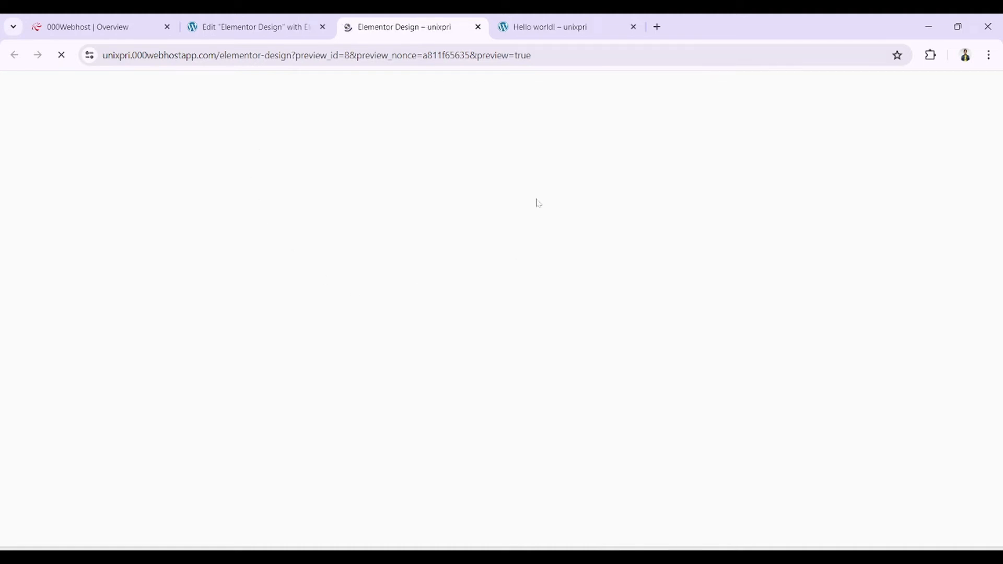
left_click(250, 27)
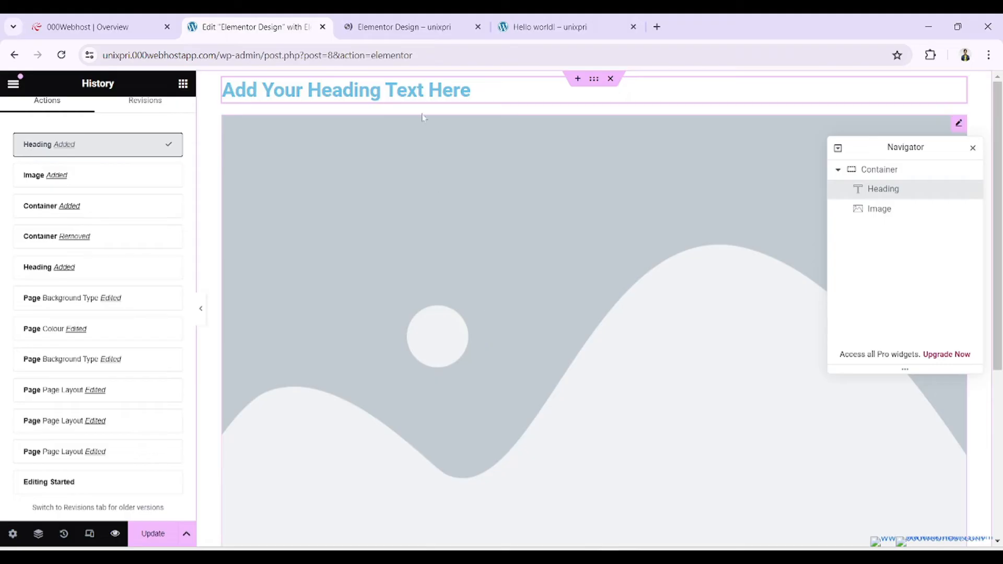
left_click(402, 26)
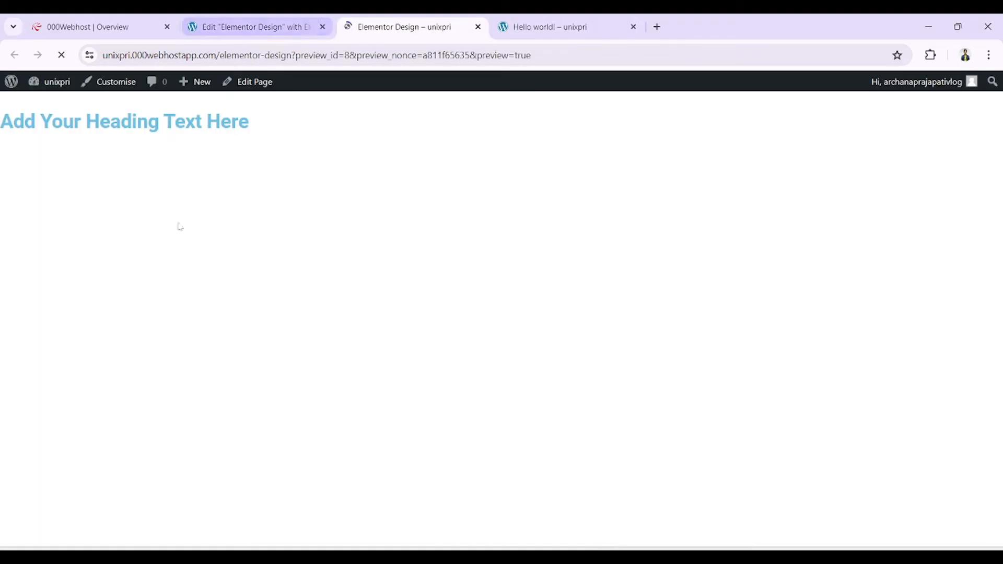
left_click(250, 26)
left_click(402, 26)
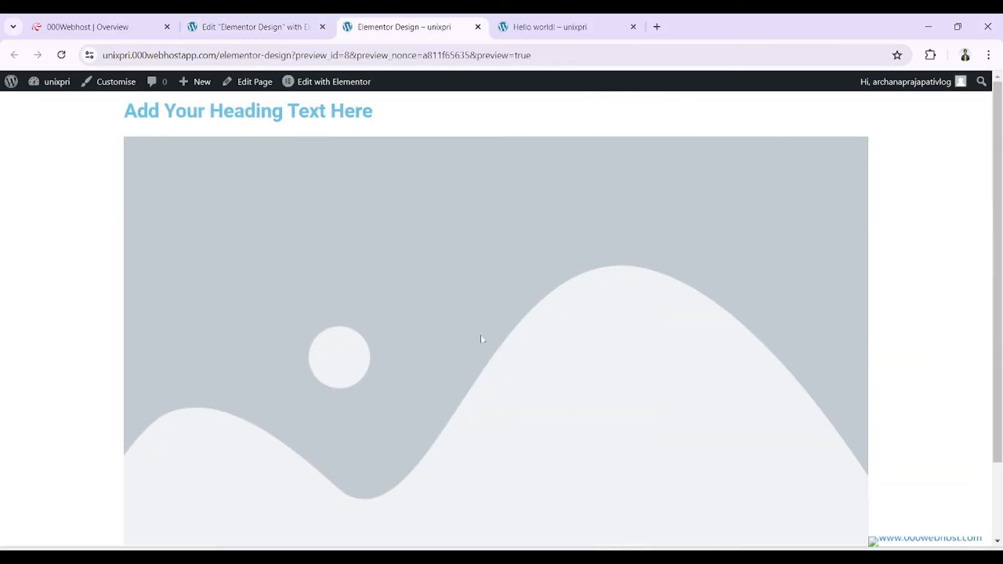
left_click(277, 23)
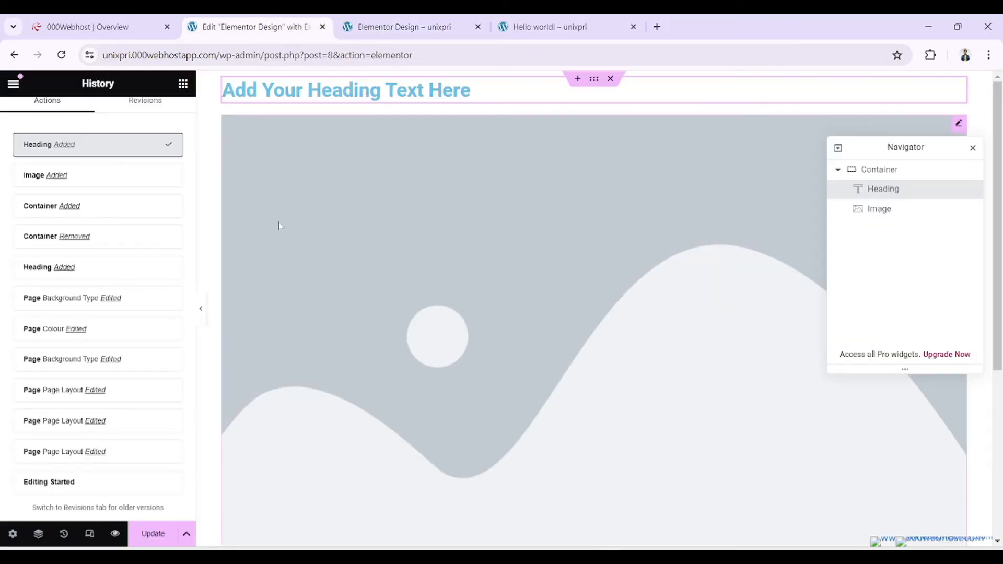
- Show the save options and update the page with the heading and image on it
left_click(186, 533)
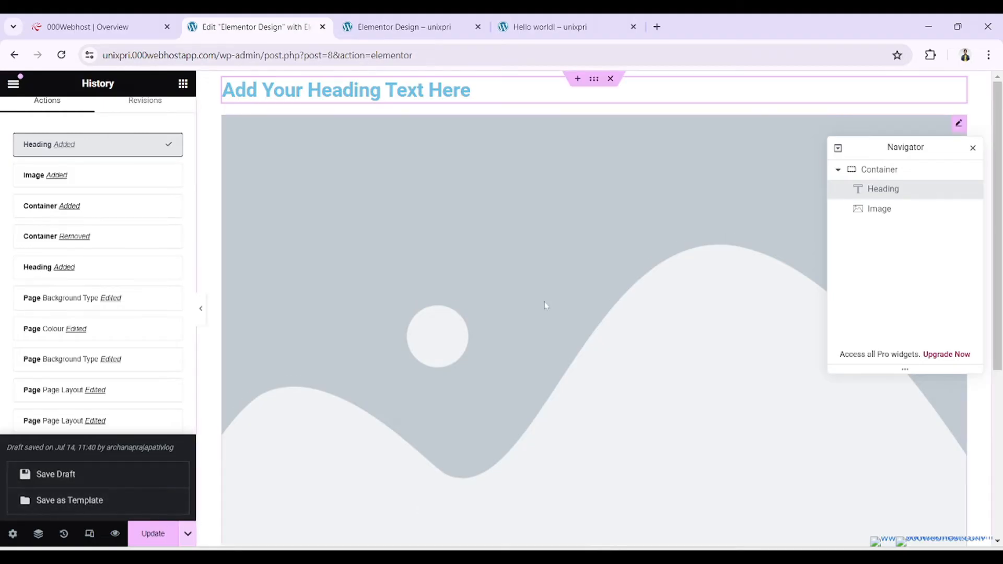
scroll(432, 438, "down", 5)
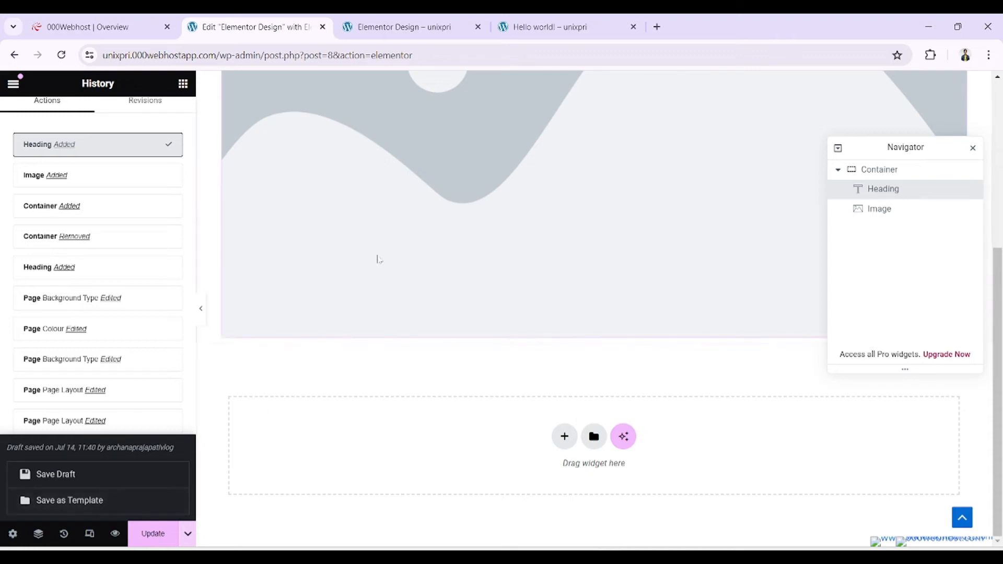
scroll(537, 376, "up", 4)
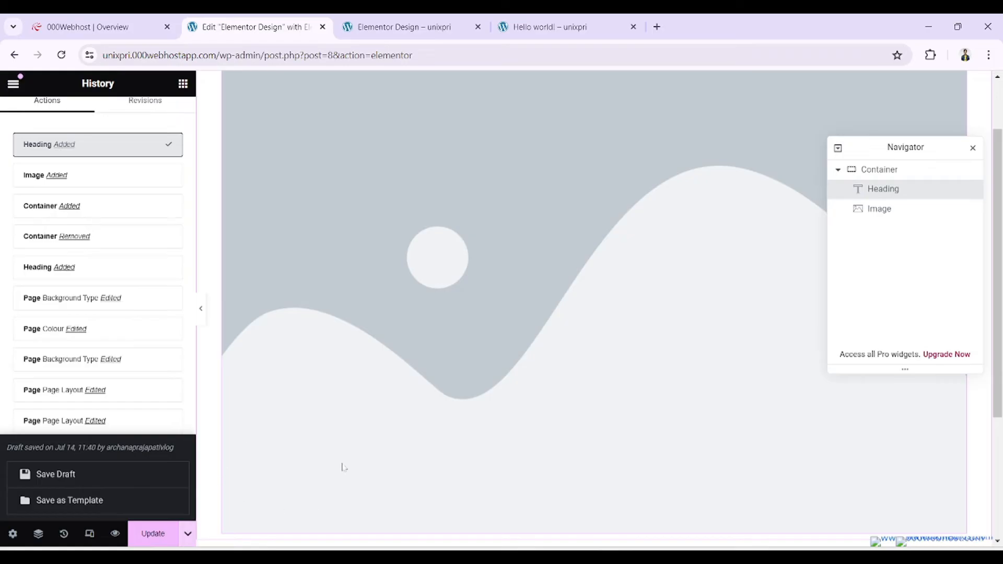
left_click(151, 536)
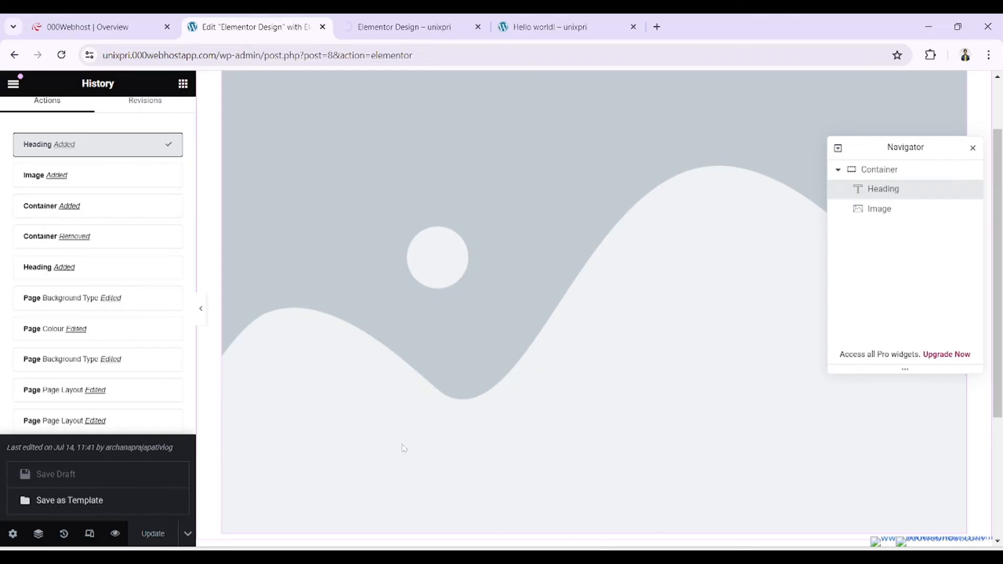
scroll(502, 225, "up", 2)
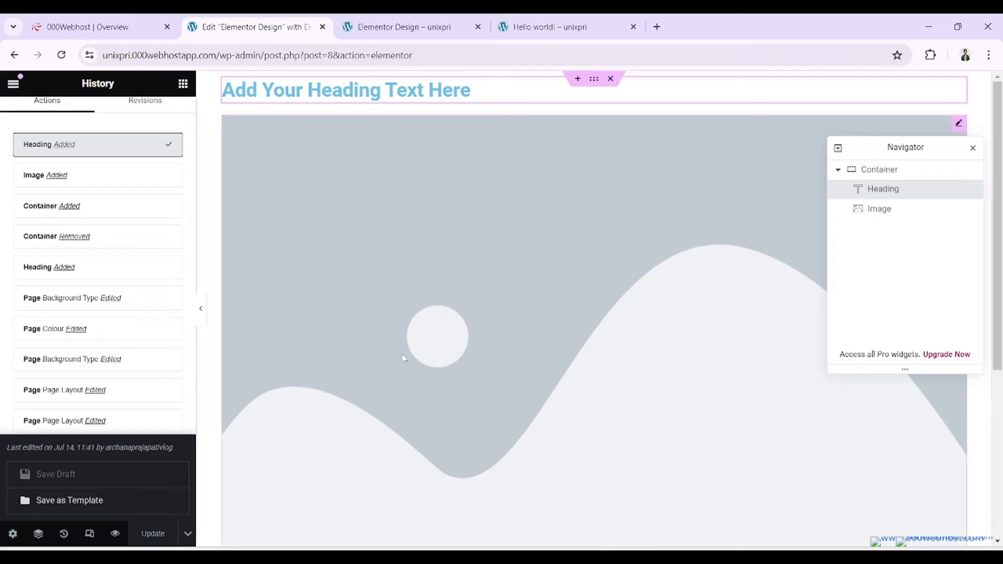
- Delete the container with the heading and image, and update the emptied page
left_click(610, 79)
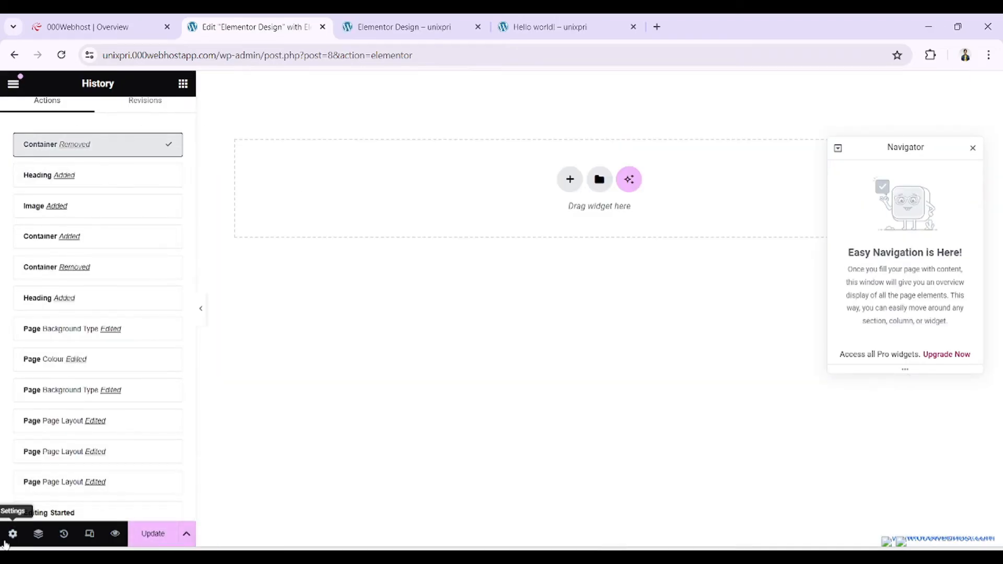
left_click(153, 534)
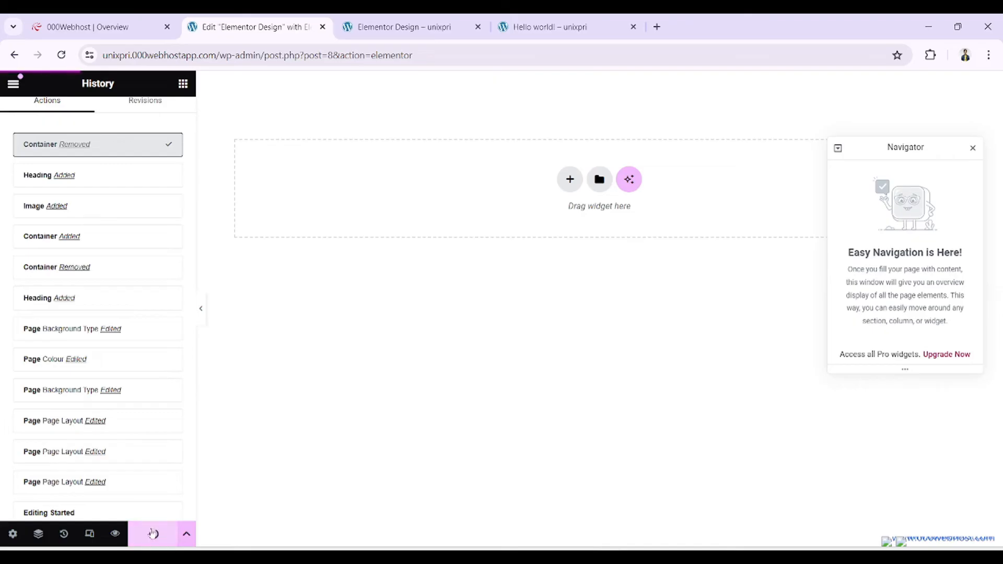
- Browse the Elementor widget library, looking through the Pro and General widgets
left_click(182, 84)
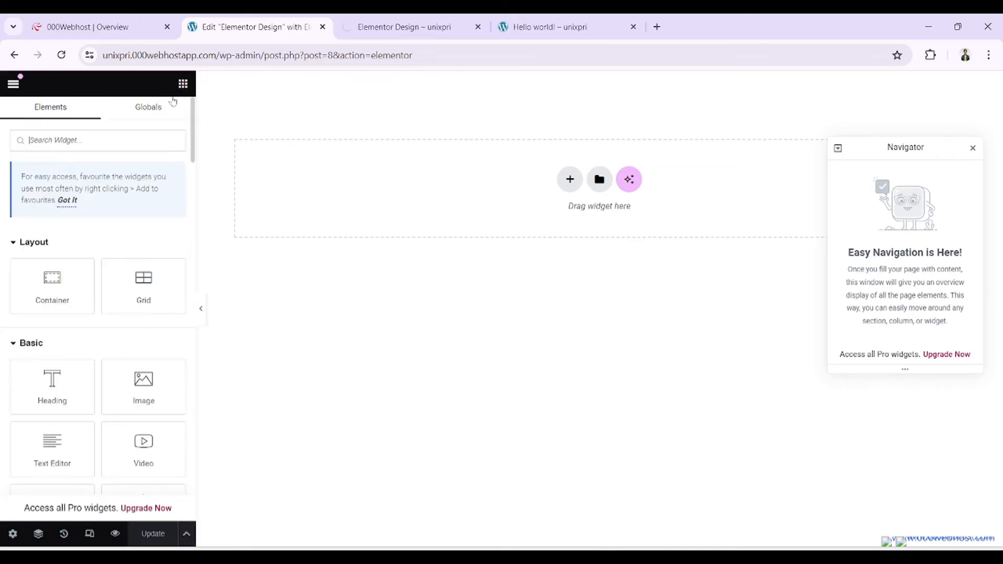
scroll(26, 372, "down", 15)
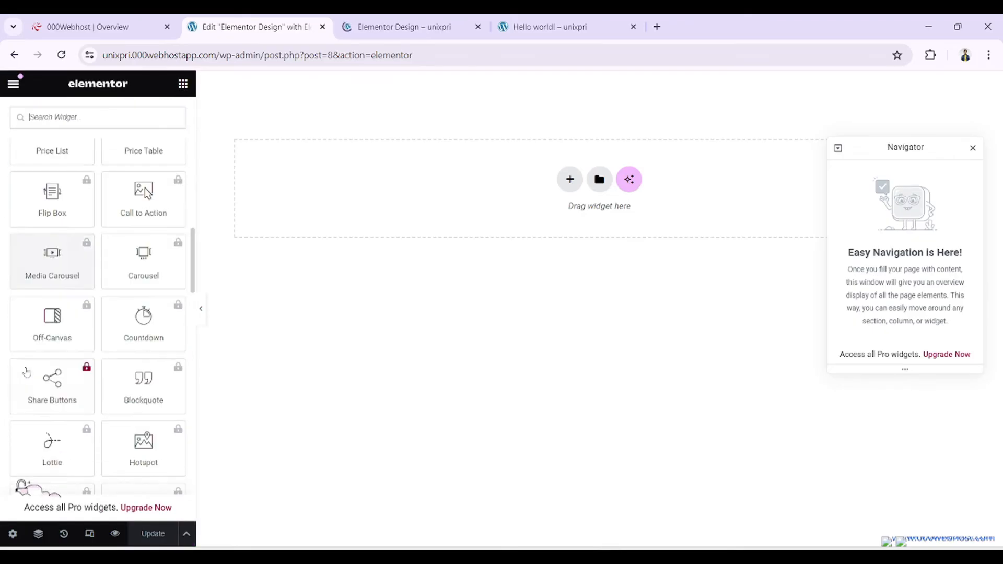
scroll(26, 372, "down", 15)
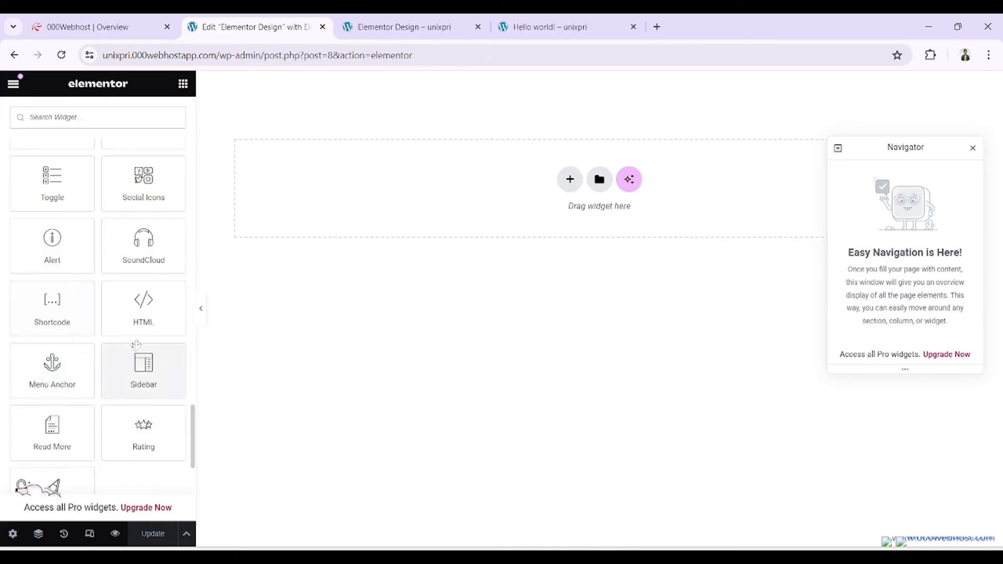
scroll(138, 366, "down", 5)
scroll(114, 355, "up", 10)
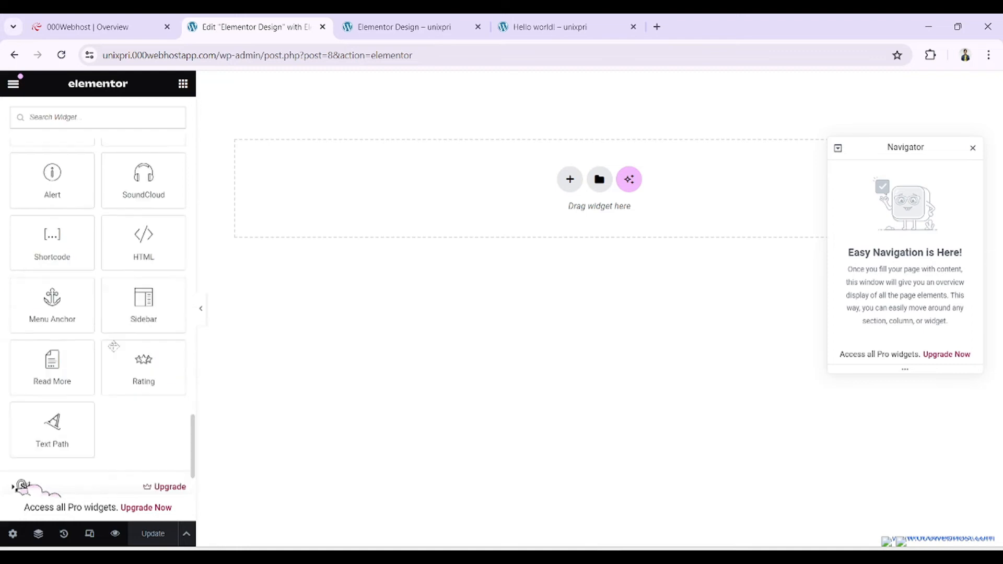
scroll(114, 345, "up", 4)
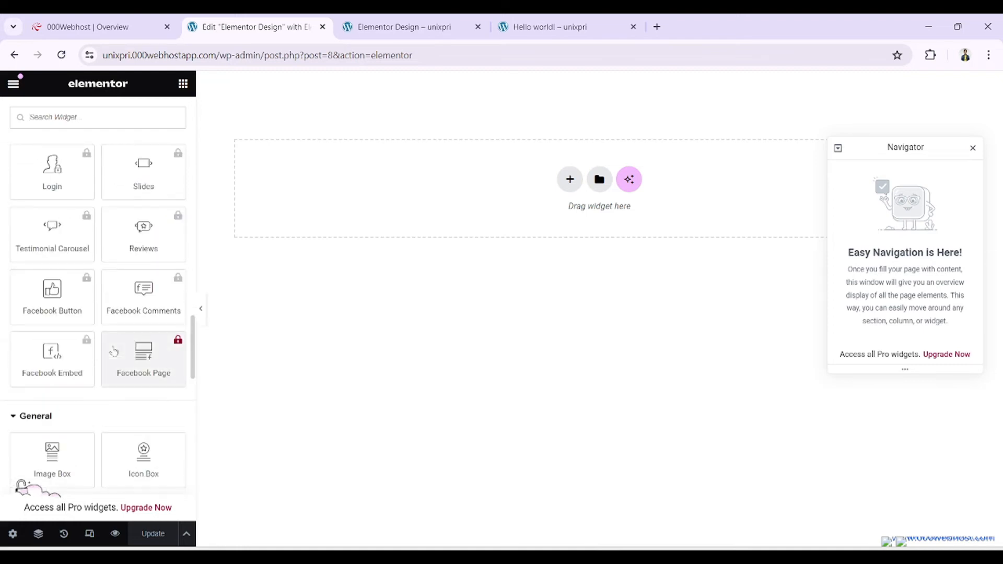
- Look at the Globals widgets and return to the Elements widget list
scroll(113, 351, "up", 15)
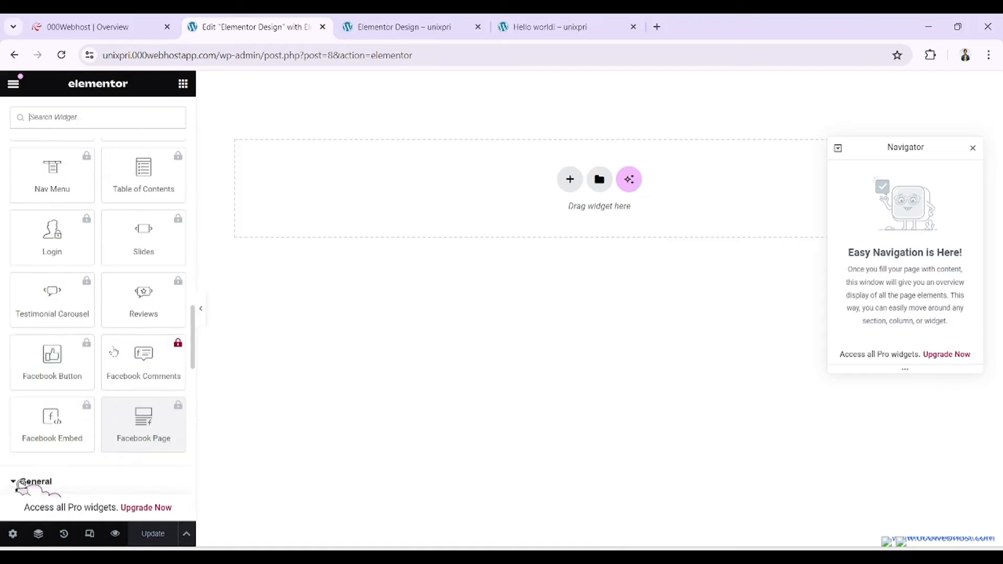
scroll(113, 346, "up", 4)
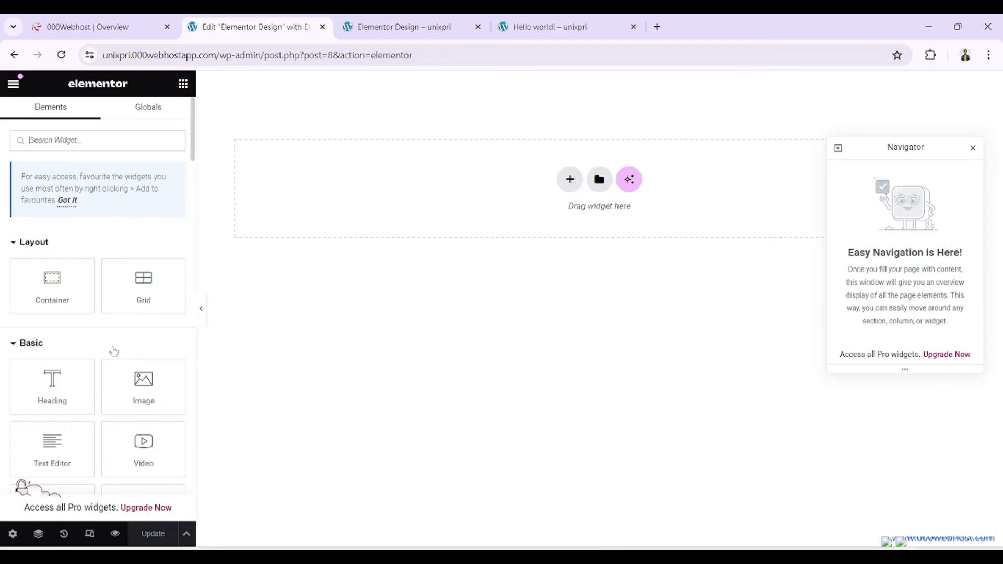
left_click(157, 115)
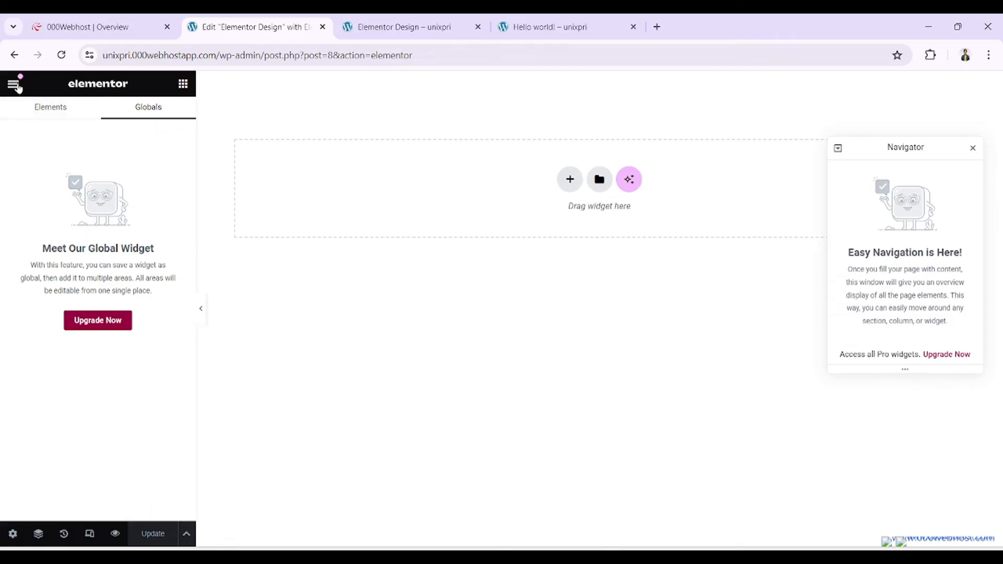
left_click(183, 84)
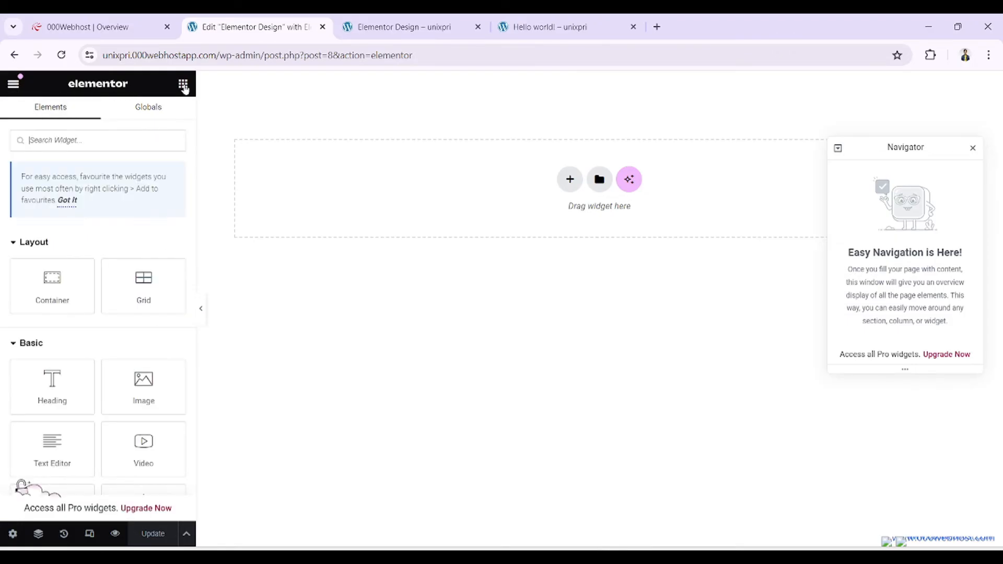
- Open the Global Colours in the site settings and set the Primary system colour to #000000
left_click(13, 85)
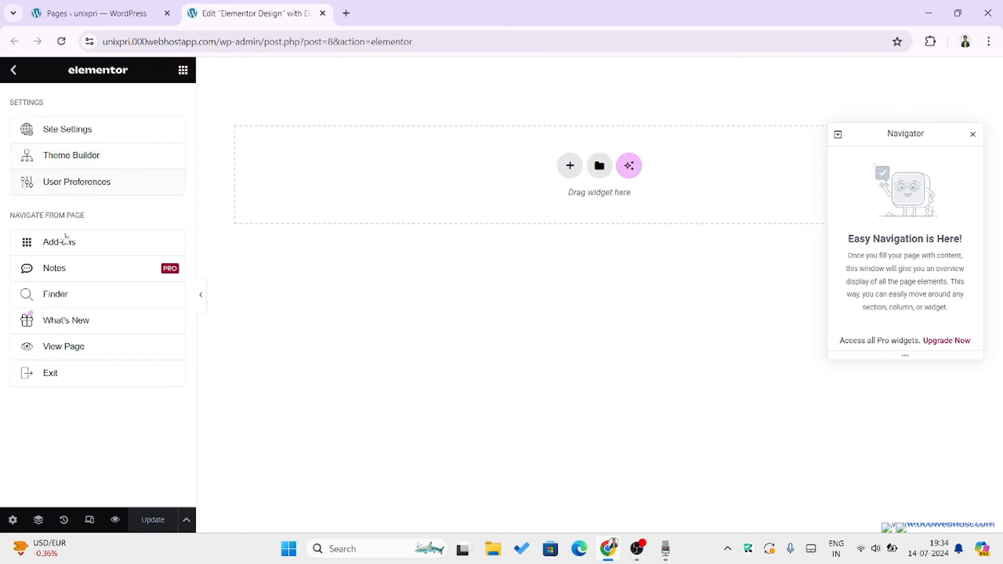
left_click(83, 134)
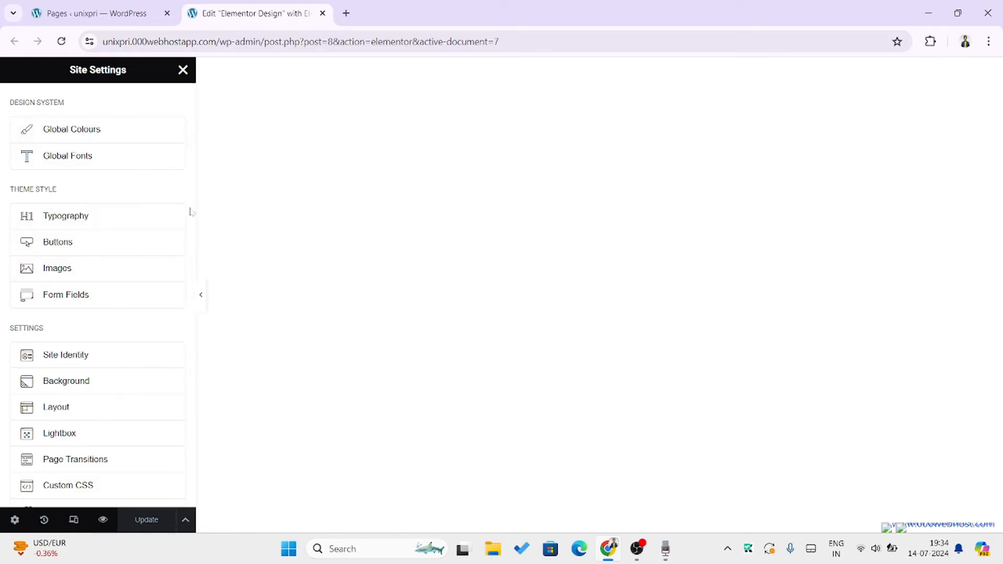
left_click(88, 134)
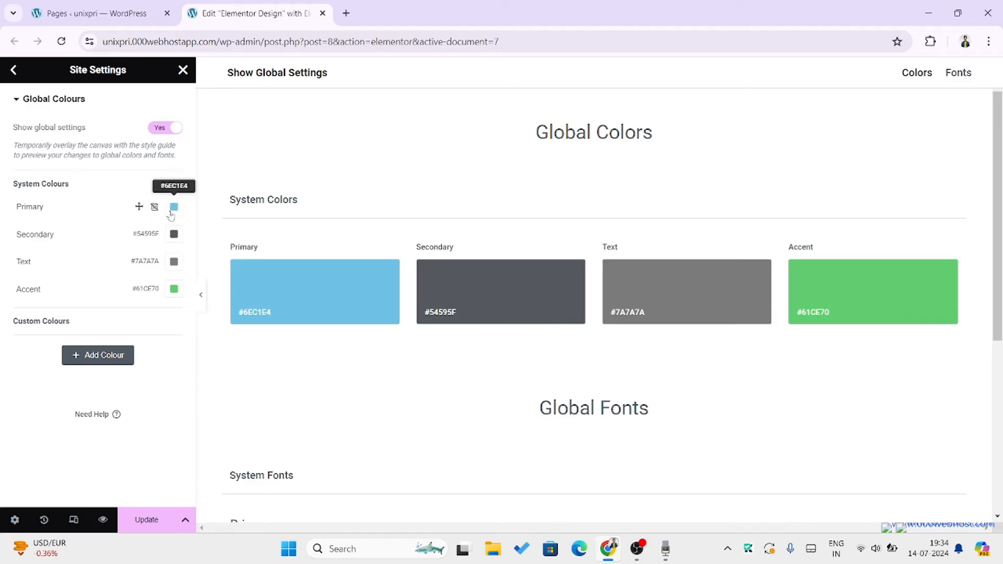
left_click_drag(46, 207, 10, 217)
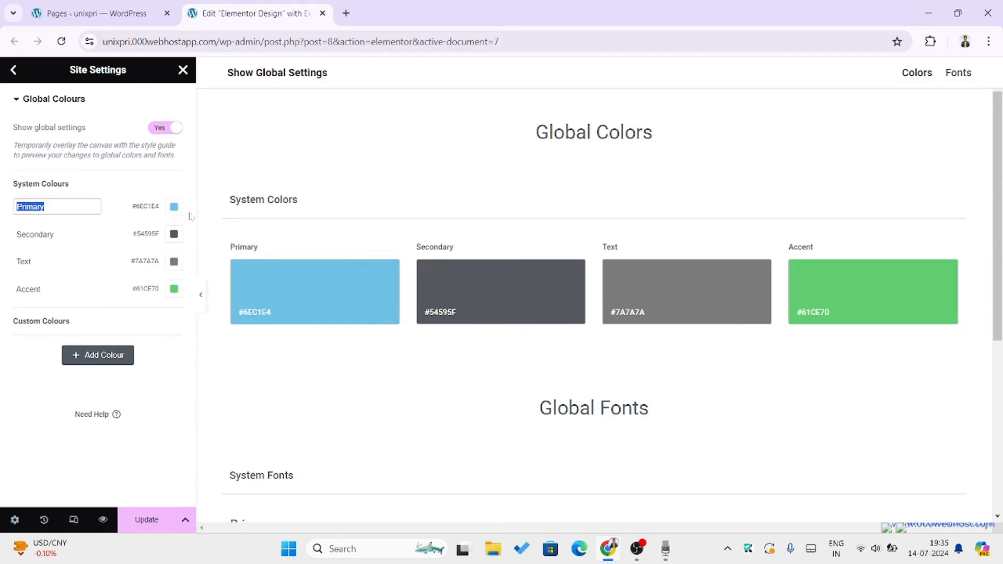
left_click(175, 208)
left_click_drag(177, 272, 86, 375)
left_click(2, 385)
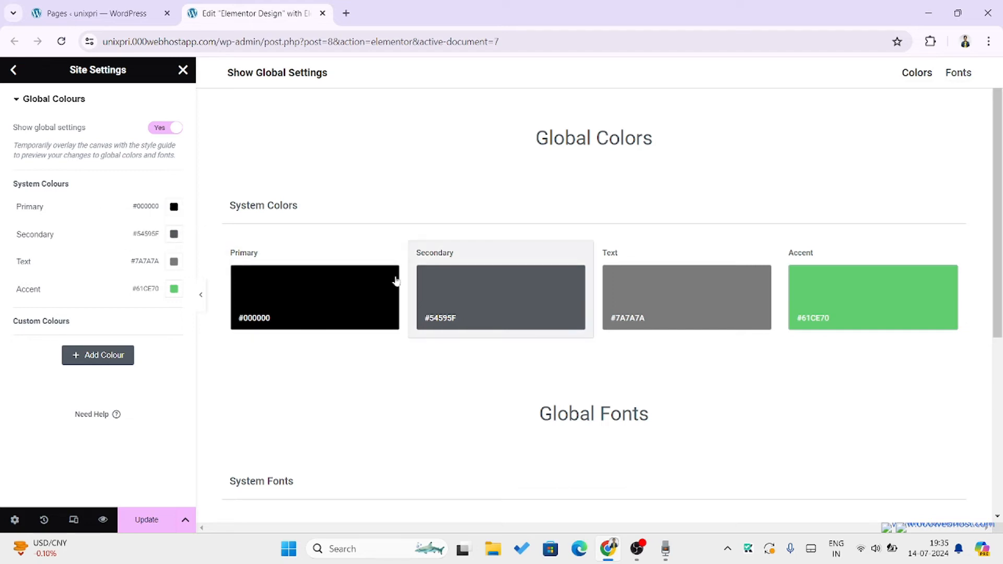
- Set the Secondary system colour to dark blue #002B5F
left_click(175, 237)
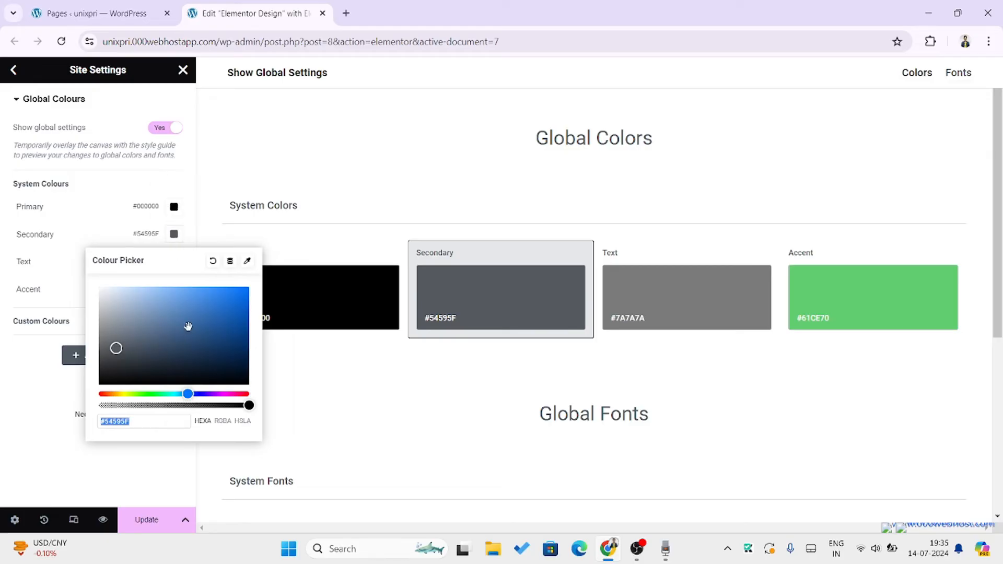
left_click_drag(228, 332, 254, 349)
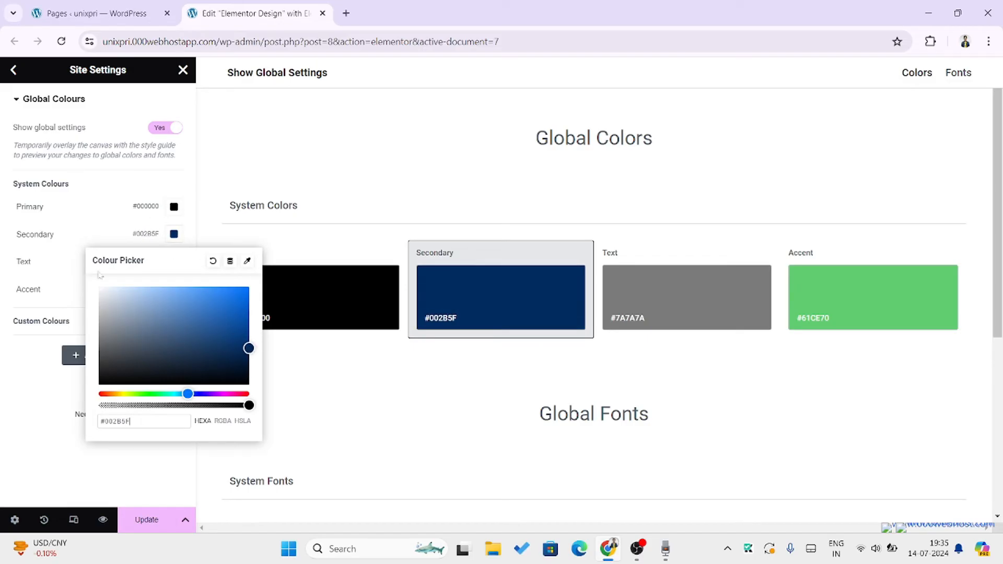
left_click(65, 238)
- Rename the Primary colour to "Balck Color" and the Secondary colour to "blue Color"
left_click(54, 207)
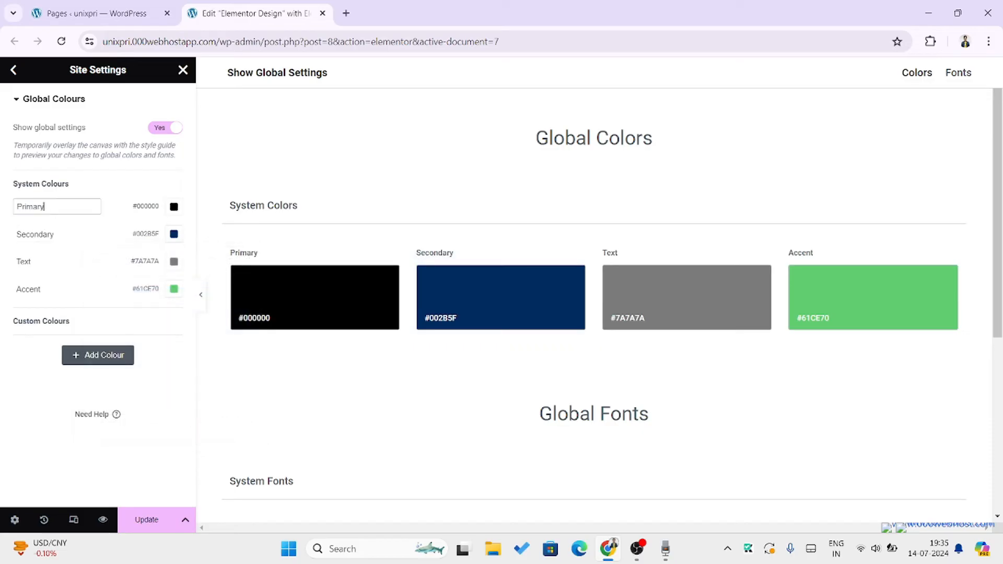
left_click_drag(54, 207, 2, 211)
type("Balck Color")
left_click(51, 234)
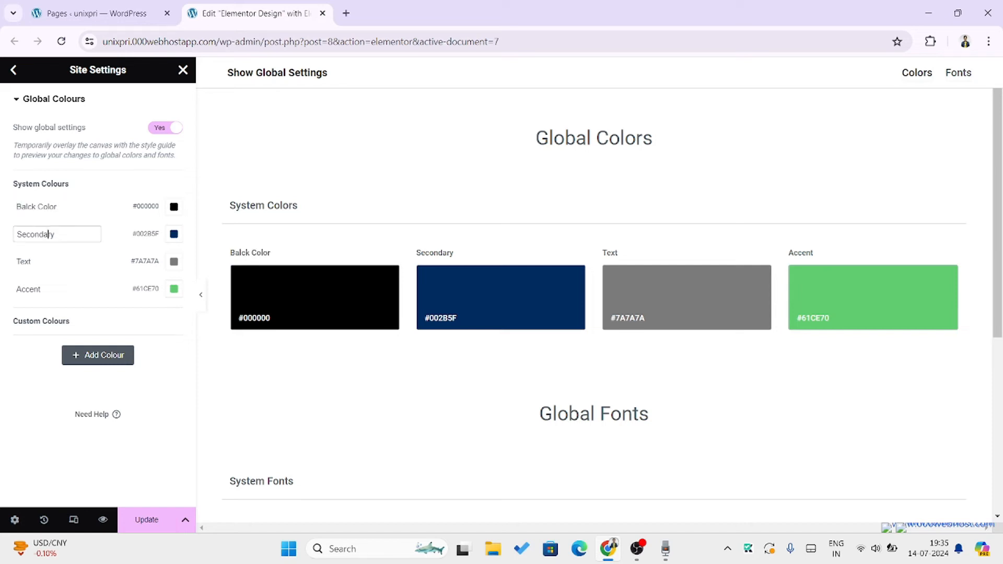
key("ctrl+a")
type("blue Color")
- Set the Text system colour to dark grey #423E3E and rename it "Text color"
left_click(174, 261)
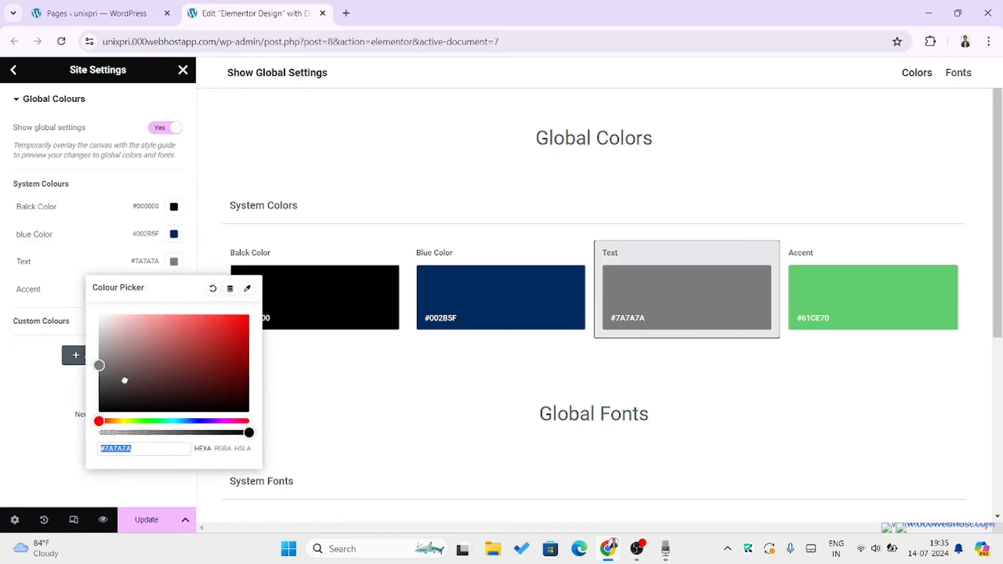
mouse_move(125, 380)
left_mouse_down()
mouse_move(101, 393)
mouse_move(107, 387)
left_mouse_up()
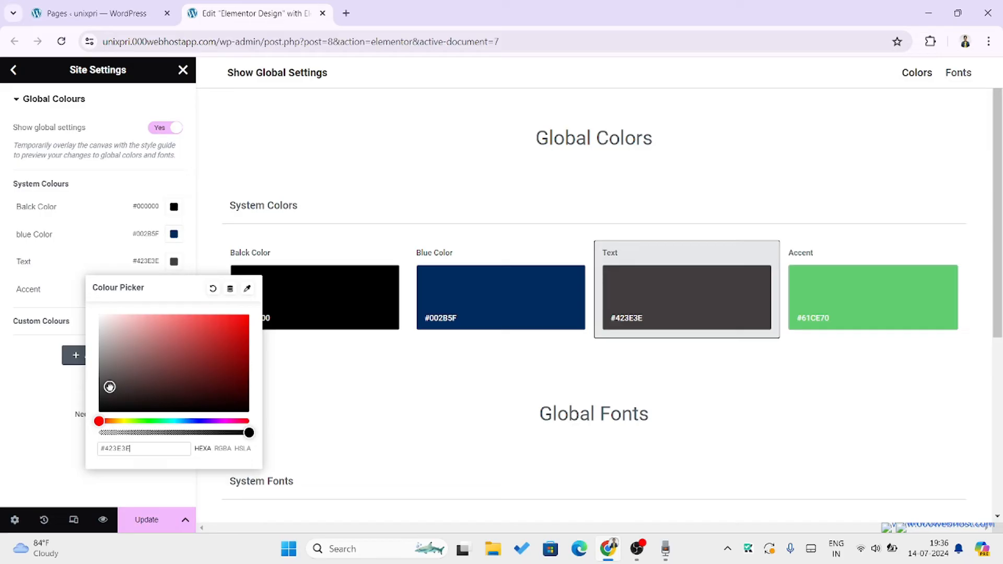
left_click(2, 292)
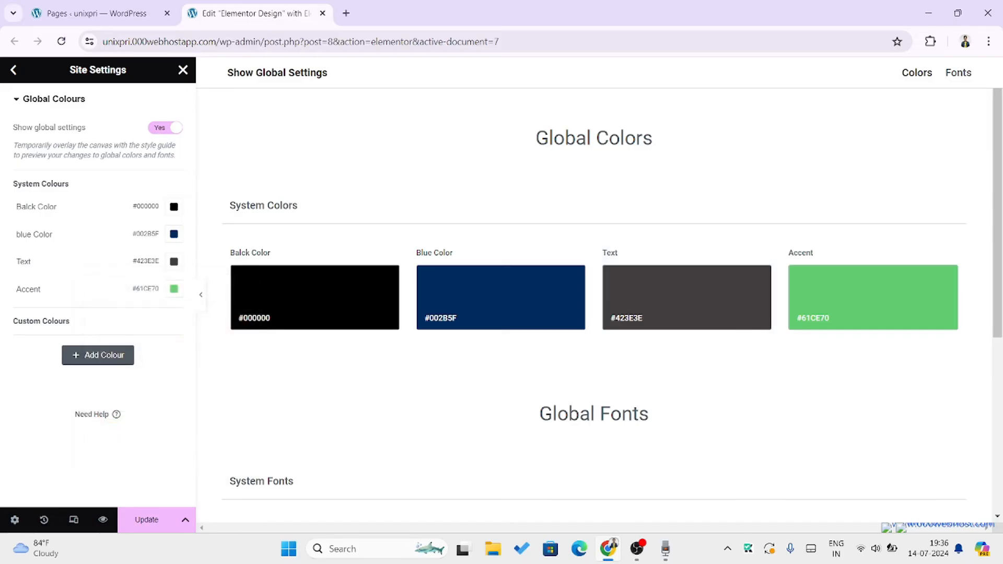
left_click(32, 261)
type("color")
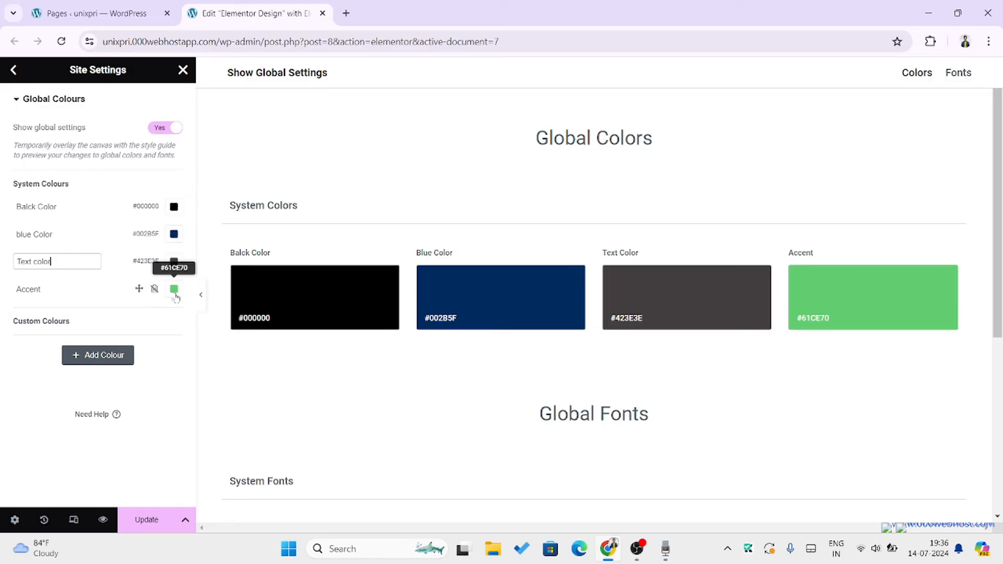
- Set the Accent system colour to deep blue #0B0085 and rename it "Button Color"
left_click(169, 291)
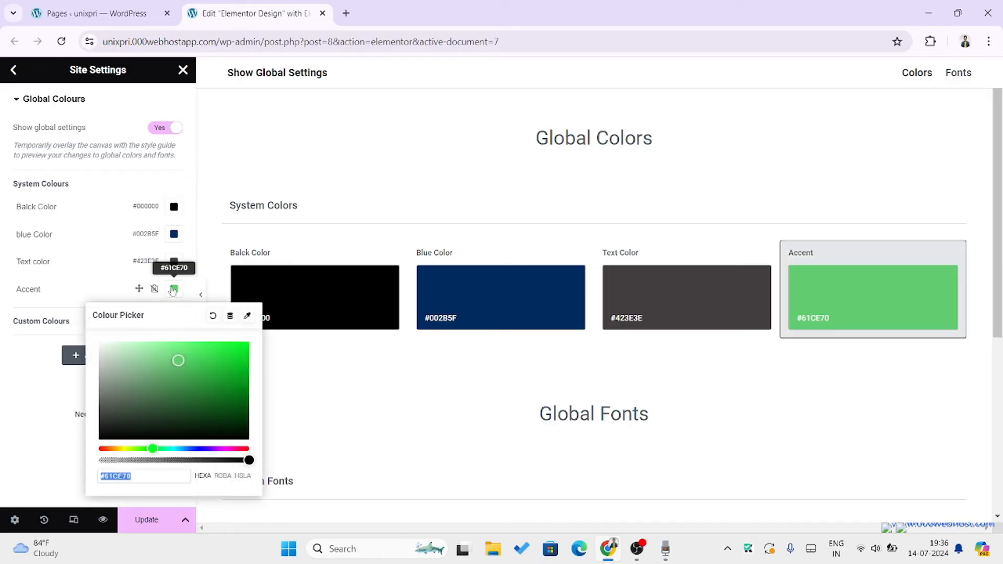
left_click_drag(150, 449, 200, 450)
left_click_drag(224, 398, 249, 389)
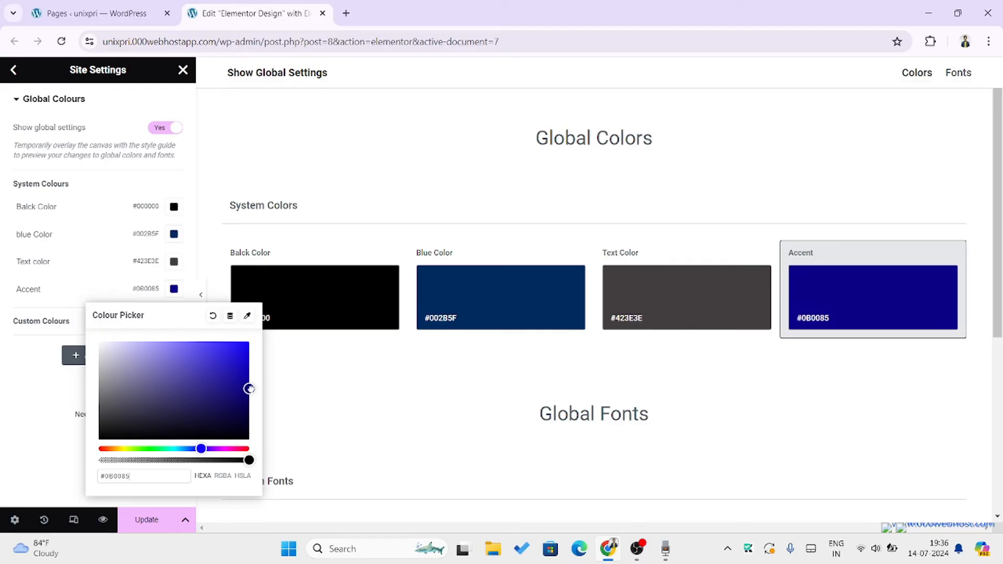
left_click(116, 288)
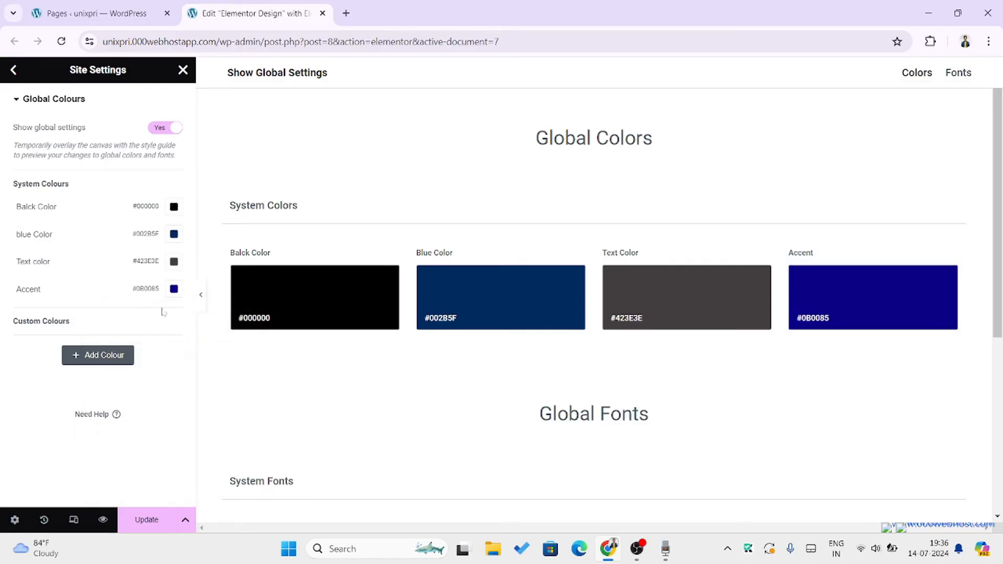
left_click(29, 289)
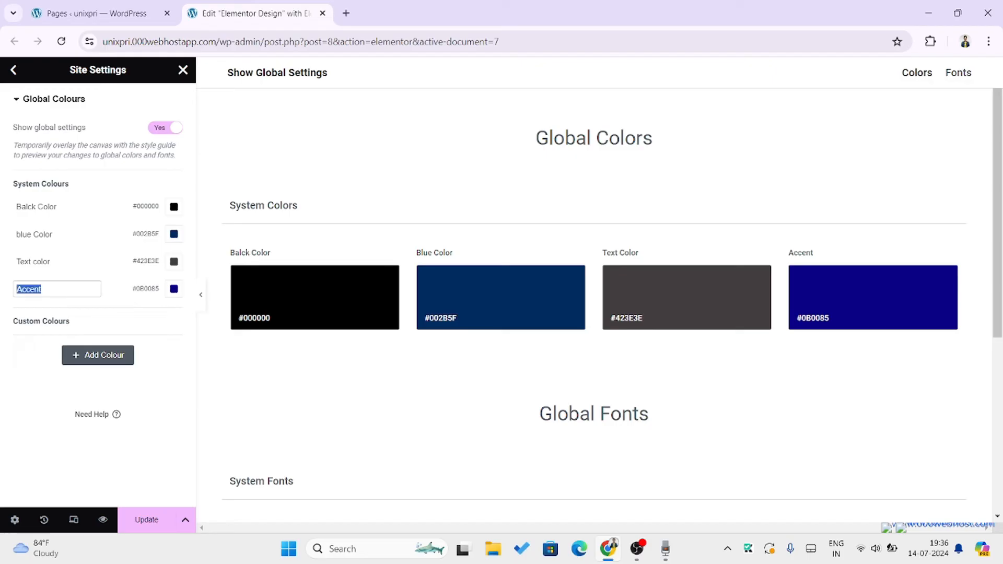
type("Button Color")
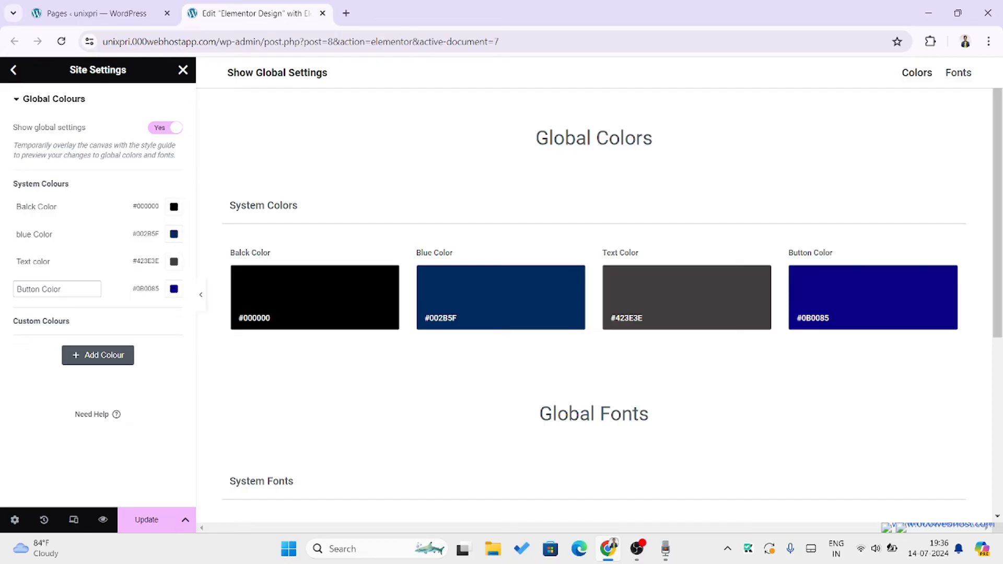
- Add a custom colour named "Green Color" with the value #90DB00
left_click(101, 359)
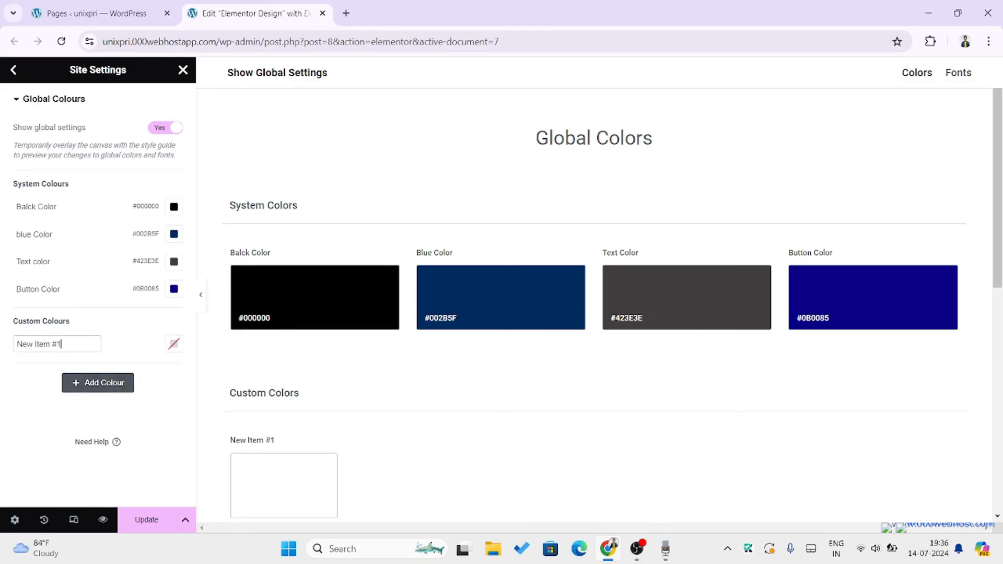
left_click_drag(62, 344, 1, 352)
type("Green Color")
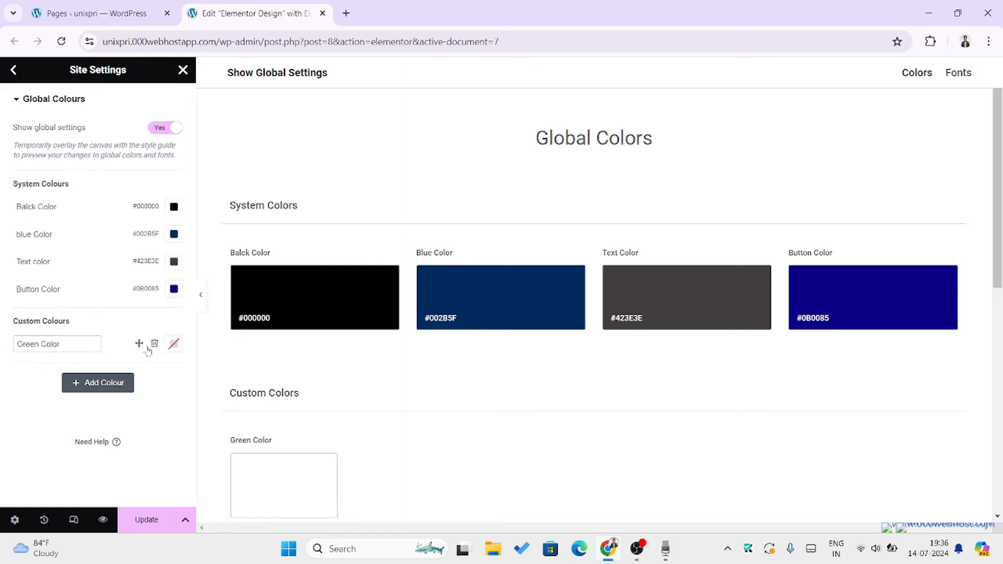
left_click(171, 346)
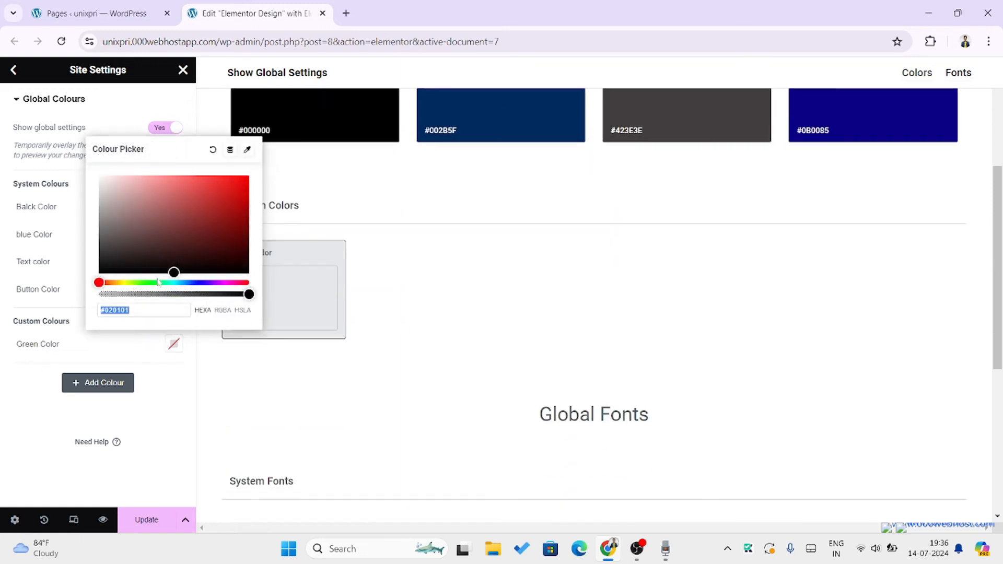
left_click(133, 282)
left_click(216, 213)
left_click_drag(226, 213, 259, 193)
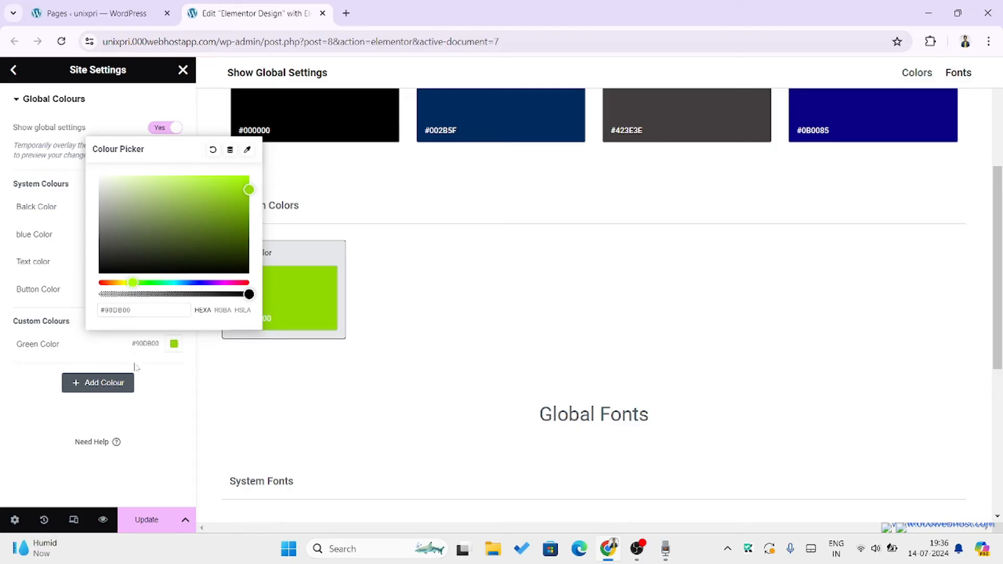
left_click(2, 395)
- Add a second custom colour named "Red" with the value #FF0000
left_click(97, 383)
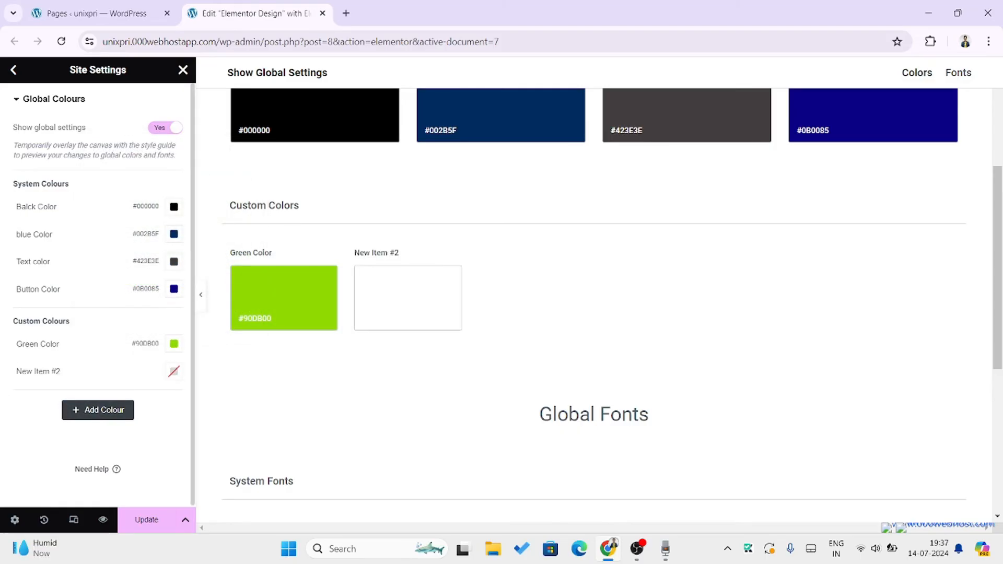
left_click(175, 372)
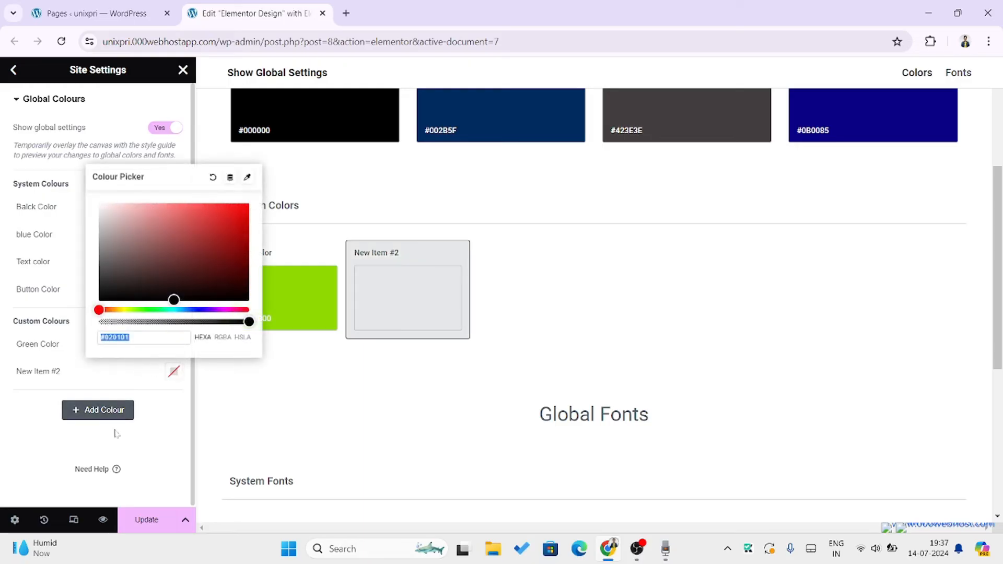
left_click_drag(212, 232, 258, 197)
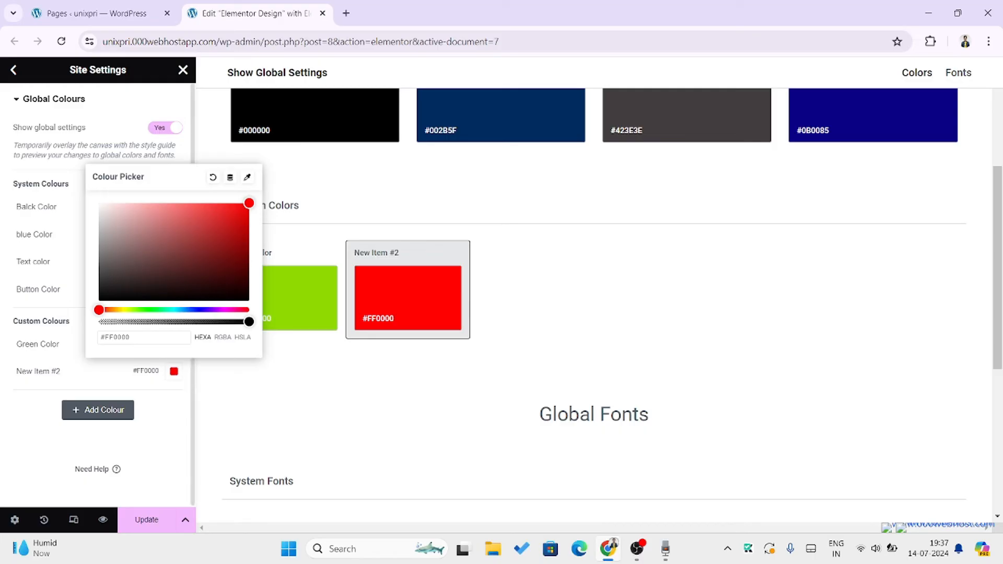
left_click(70, 371)
key("ctrl+a")
type("Red")
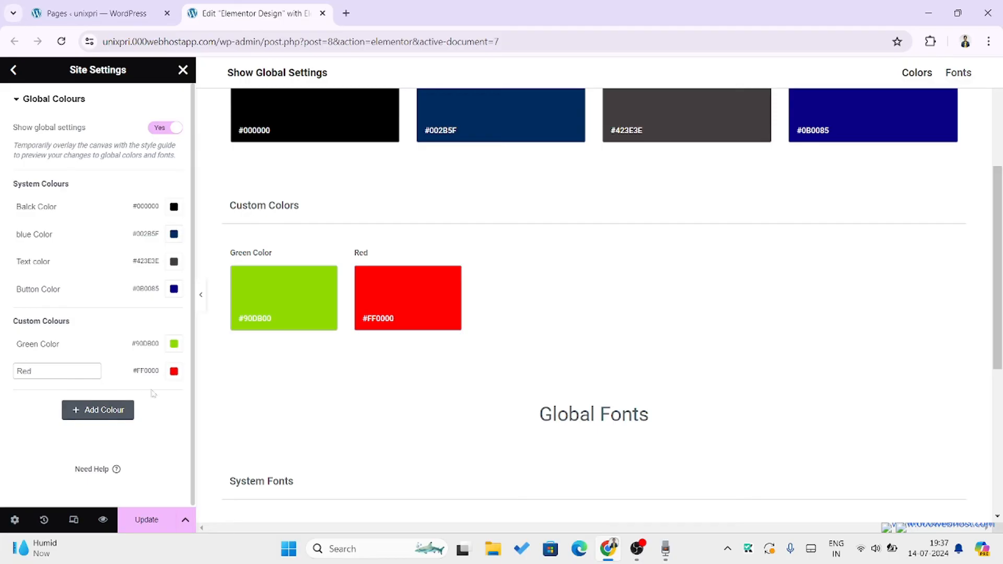
left_click(167, 374)
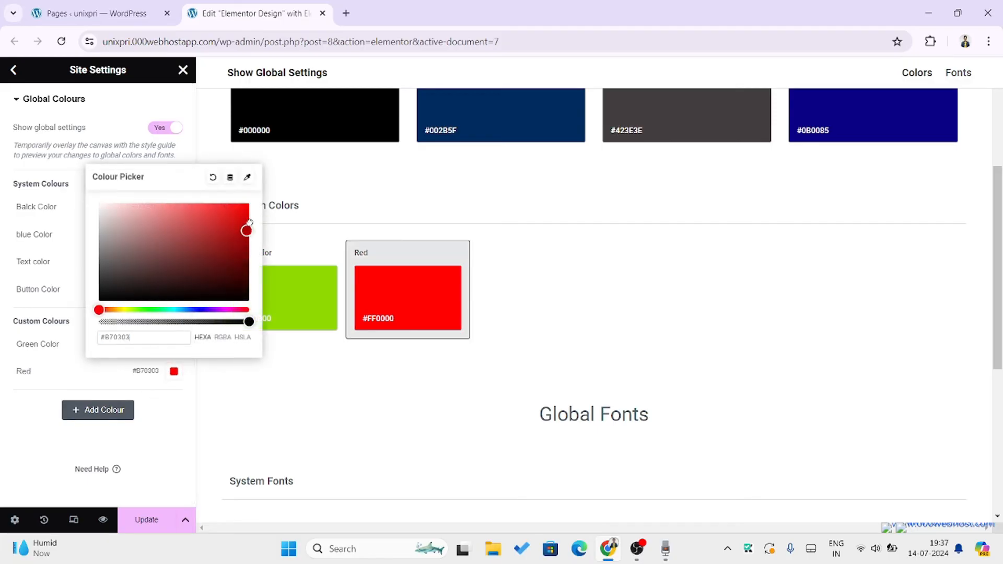
left_click(32, 412)
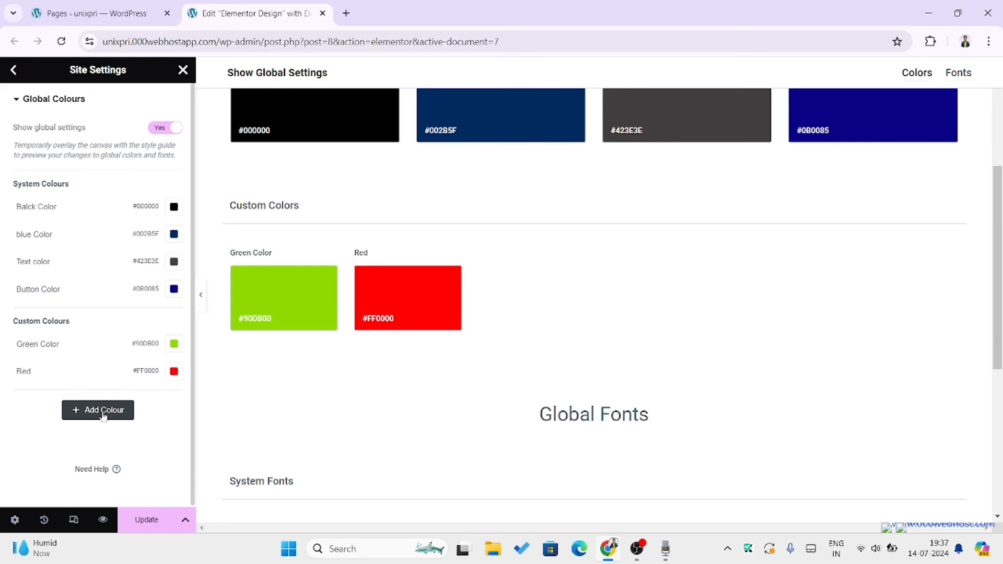
- Add a third custom colour named "BG color" with the value #FCFCFC and save the site settings
left_click(103, 413)
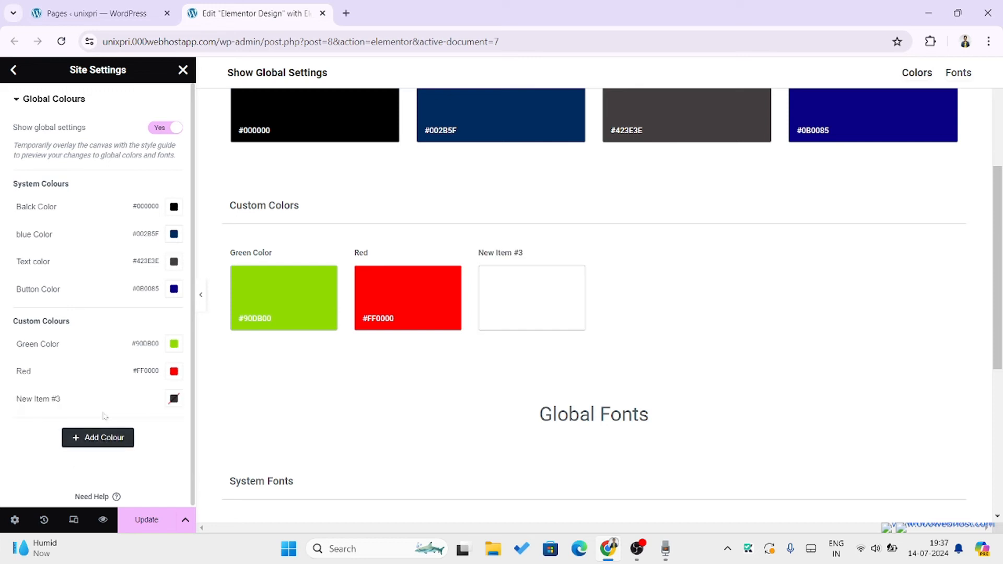
left_click(173, 399)
left_click_drag(123, 241, 93, 236)
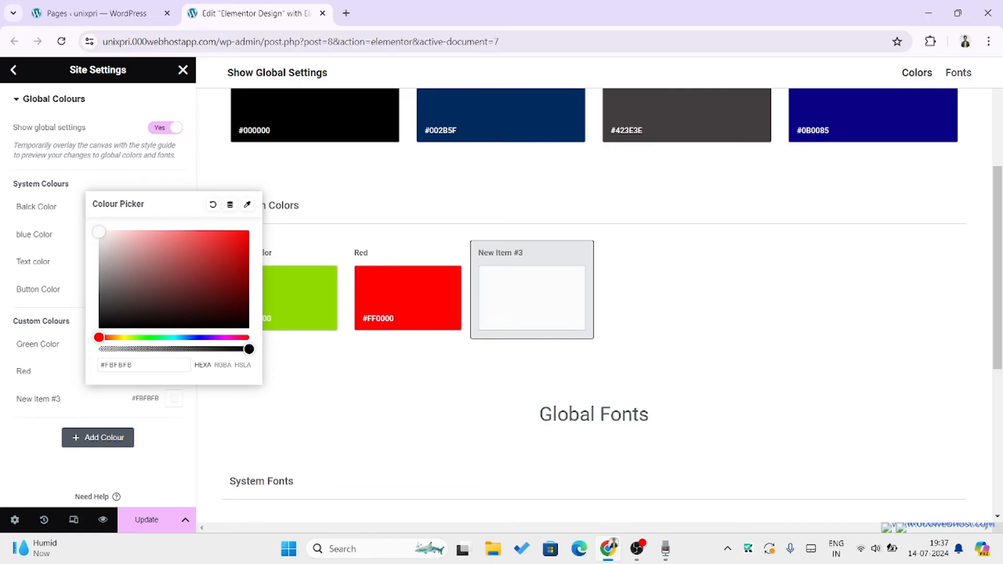
left_click_drag(134, 365, 87, 382)
type("#fcfcfc")
left_click(64, 400)
key("ctrl+a")
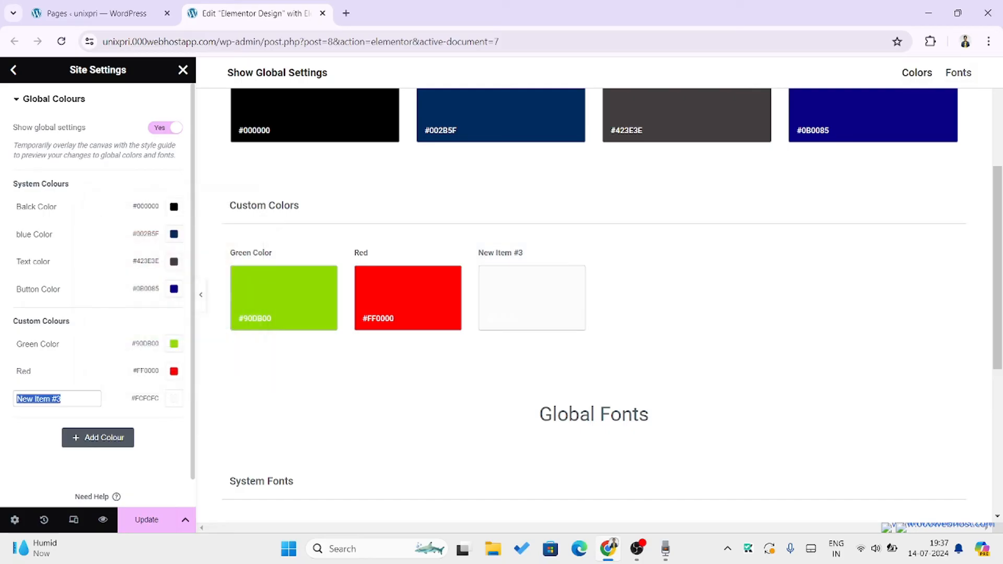
type("BG col")
type("or")
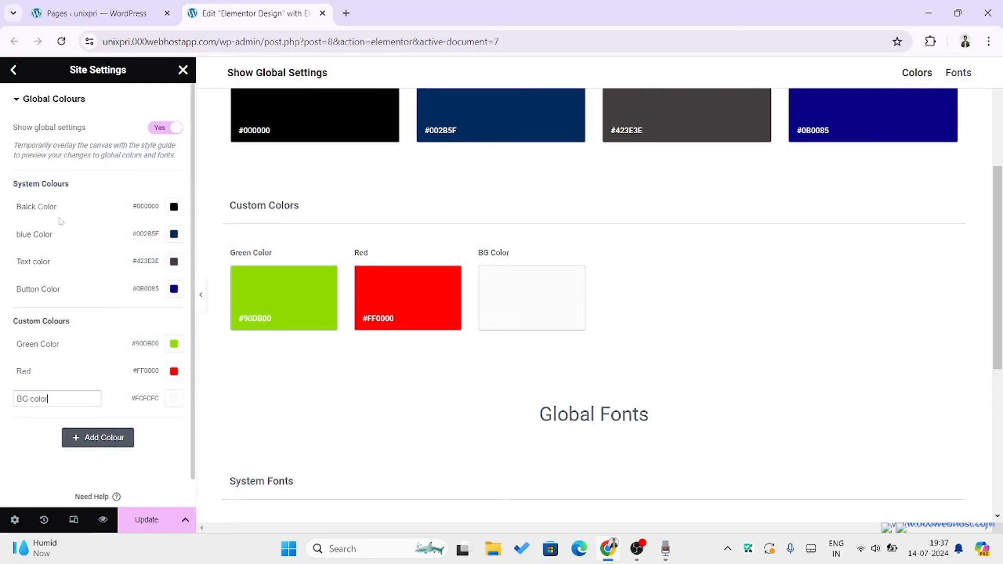
left_click(147, 523)
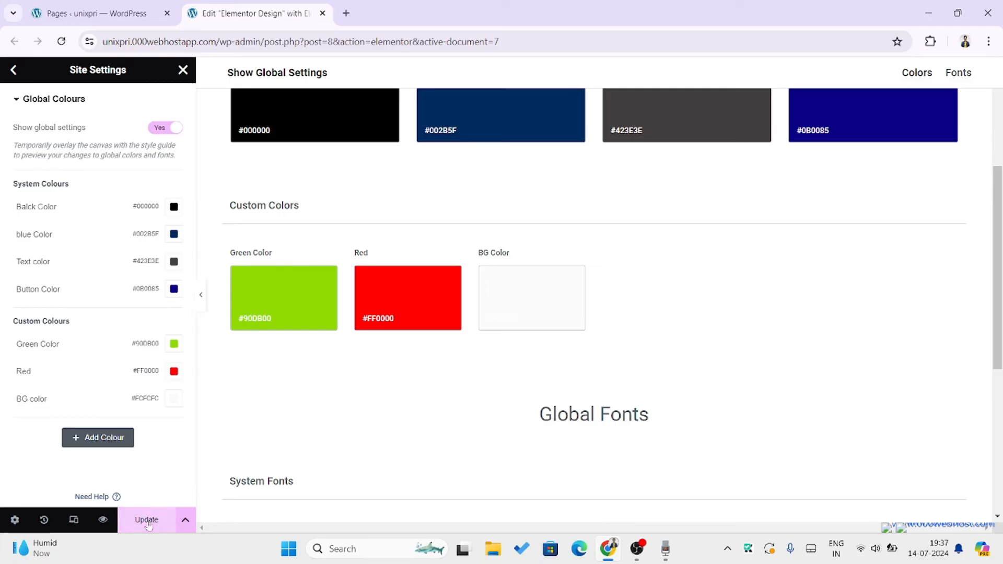
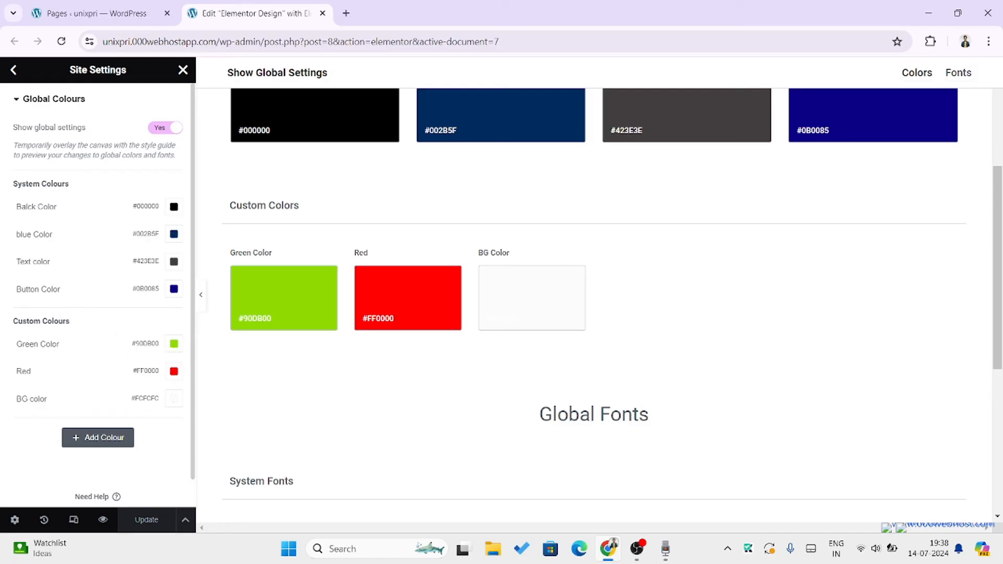
- Open the Global Fonts settings and examine the style guide preview of the system fonts
left_click(13, 70)
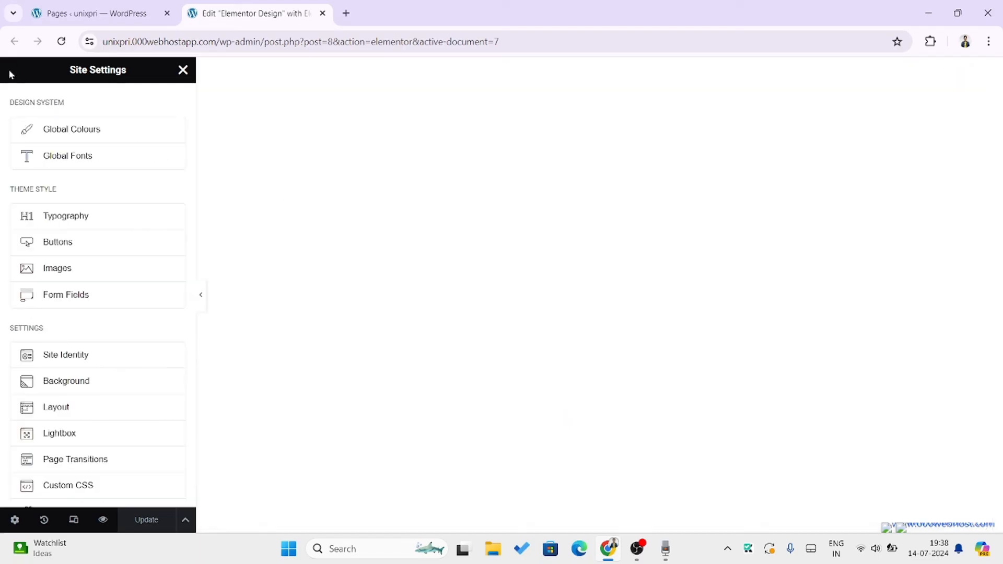
left_click(103, 166)
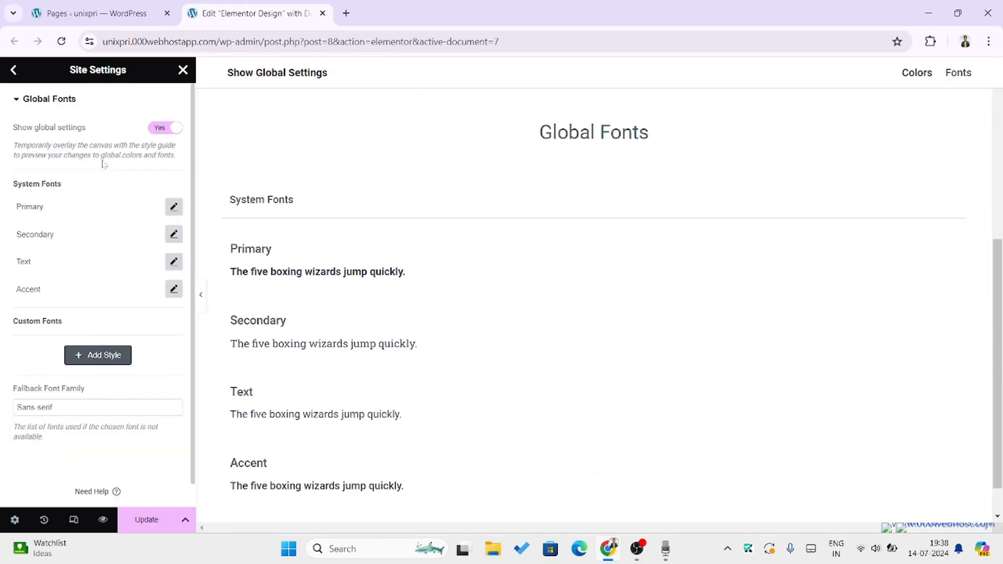
scroll(391, 214, "up", 1)
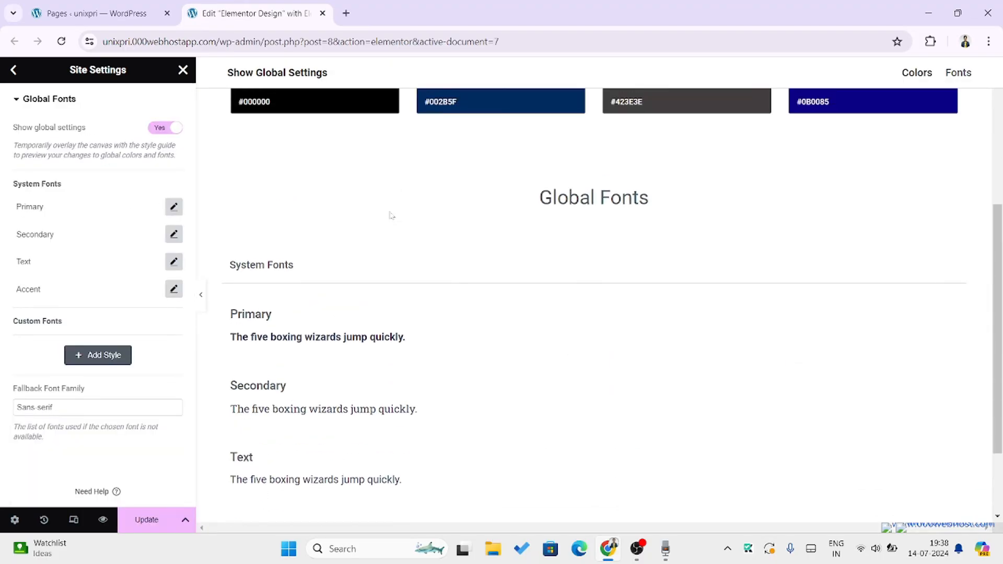
scroll(391, 214, "up", 4)
scroll(353, 262, "down", 4)
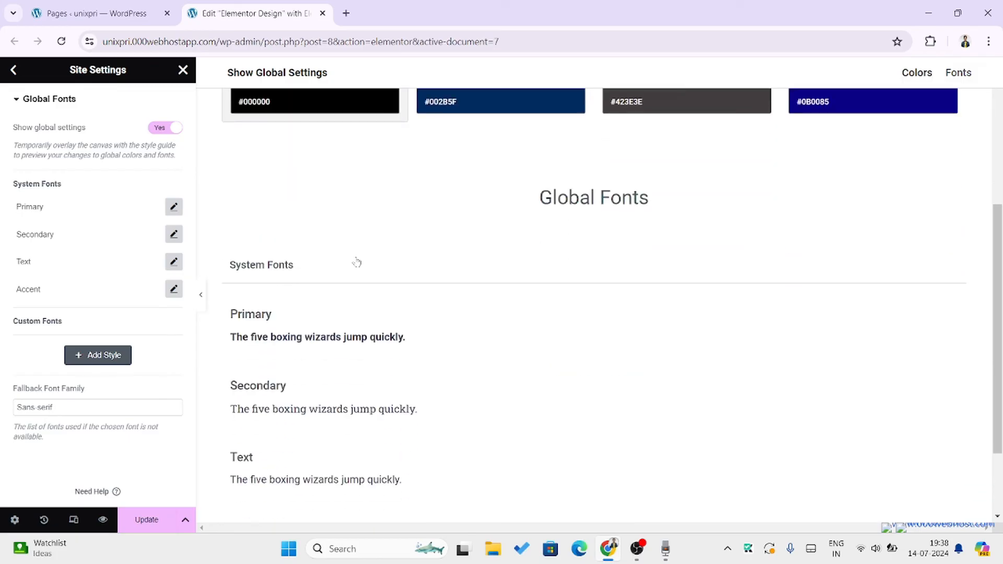
scroll(357, 262, "down", 2)
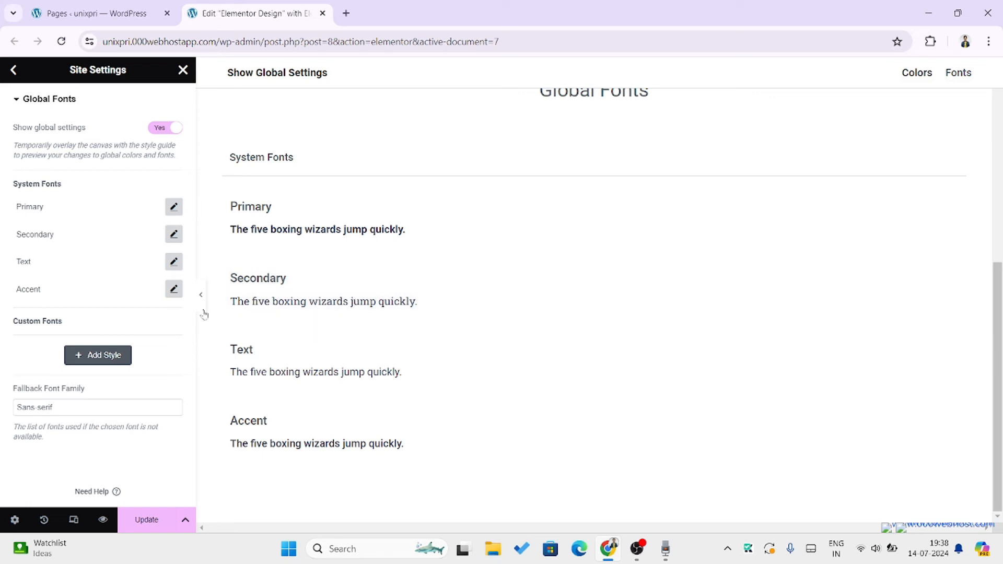
- Set the Primary system font to Poppins at 55 px with weight 700 (Bold)
left_click(174, 207)
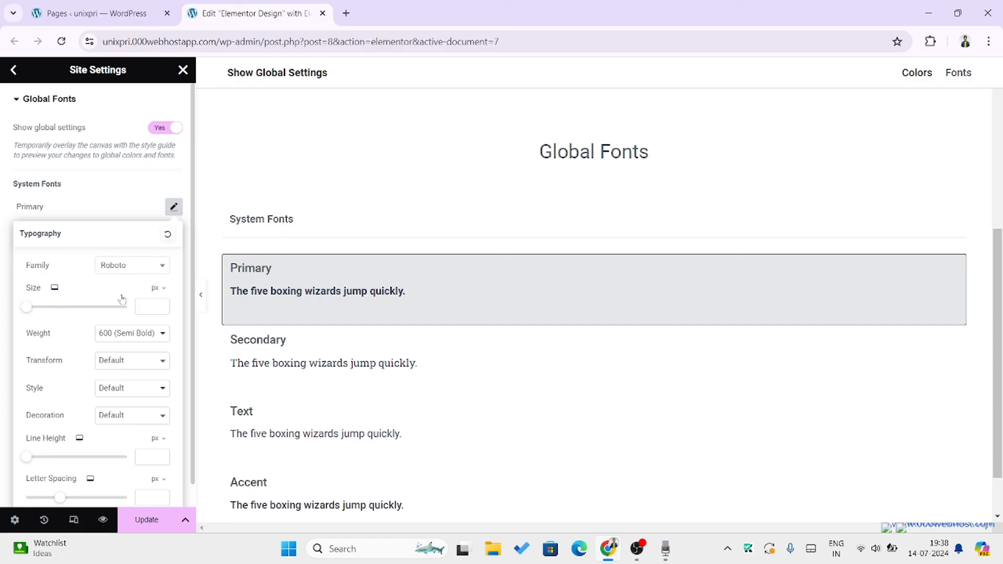
left_click(129, 269)
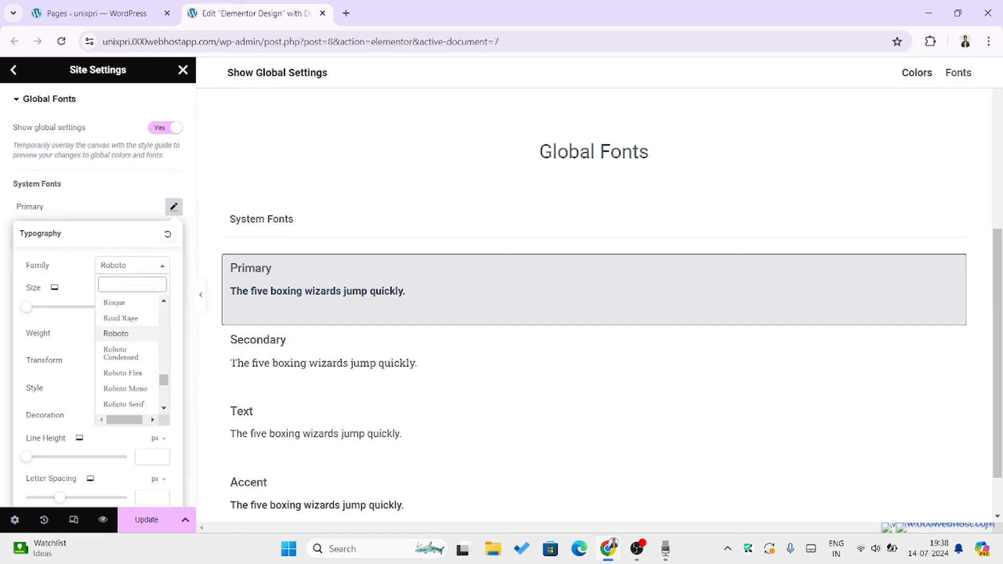
type("pop")
key("Return")
left_click(148, 307)
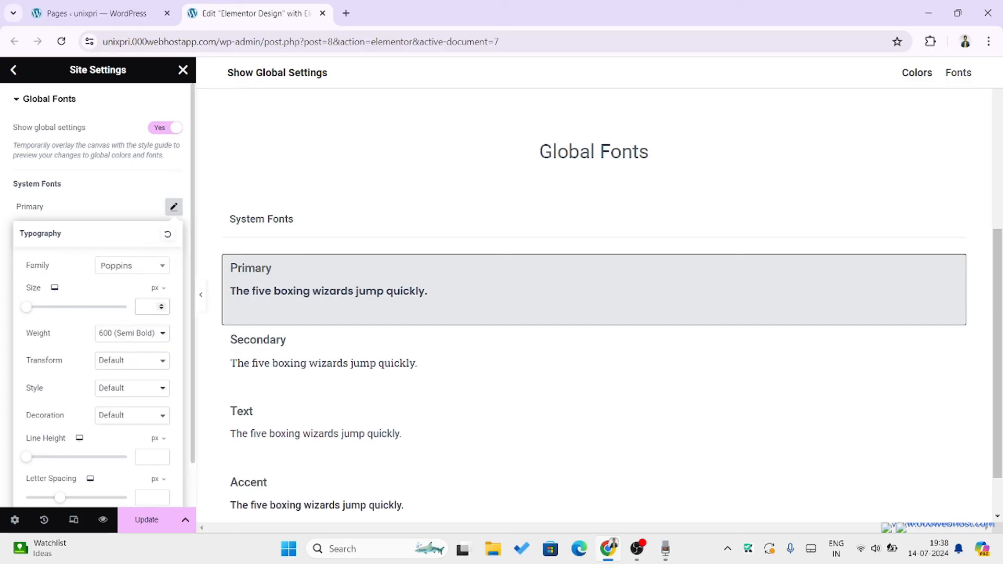
type("55")
left_click(123, 333)
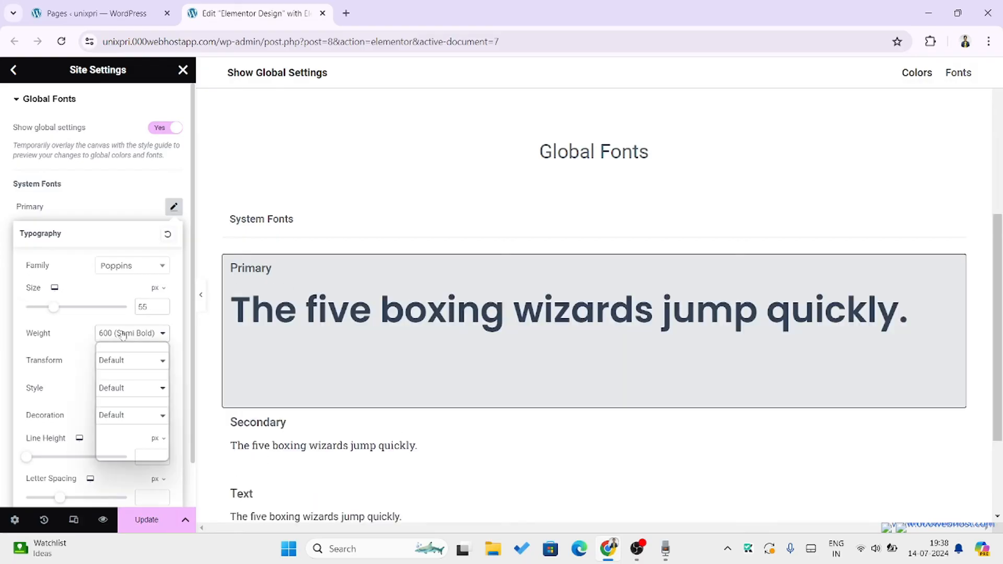
left_click(135, 417)
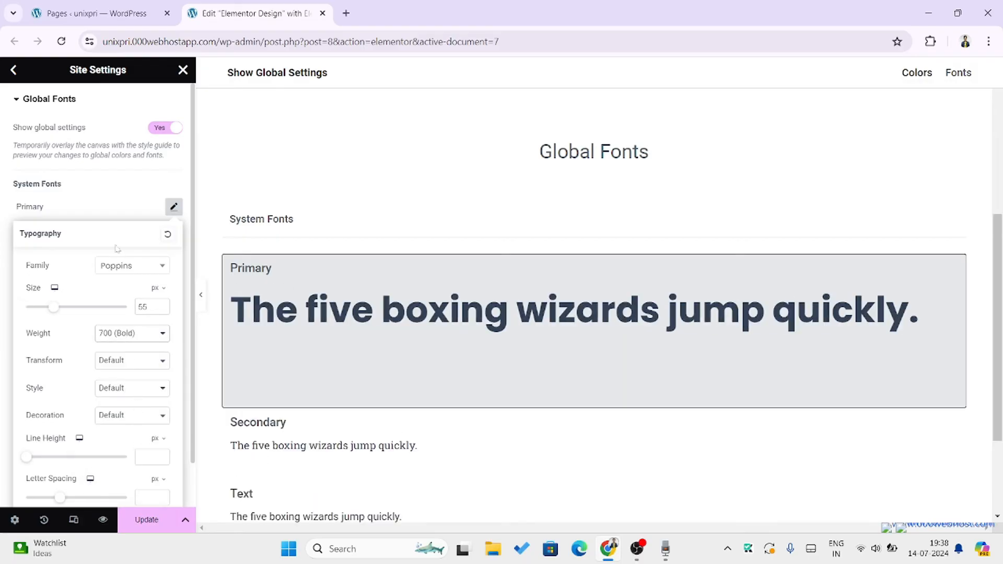
- Set the Primary font's line height to 1.5 em and close its typography settings
left_click(156, 438)
left_click(155, 459)
type("1")
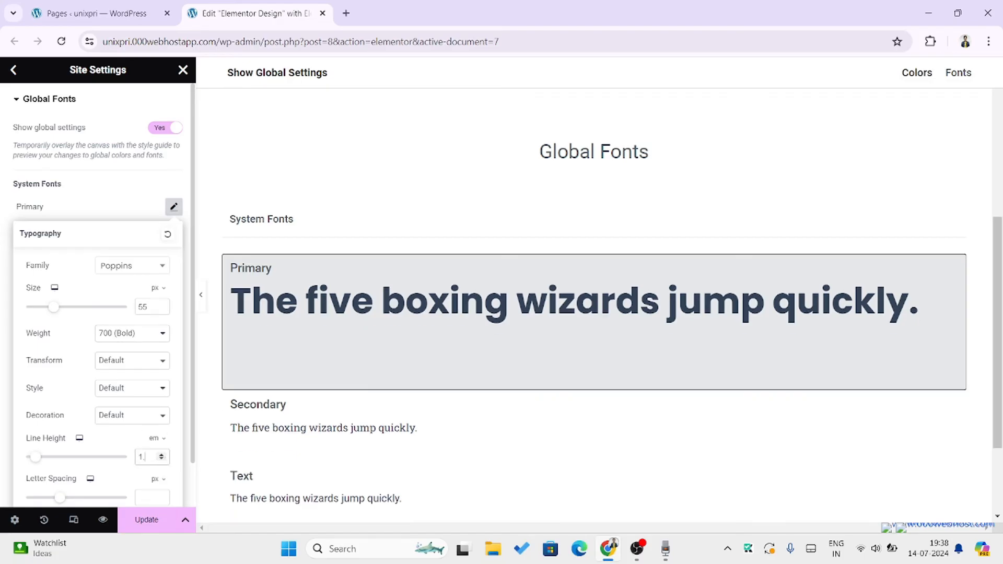
type(".5")
left_click(131, 198)
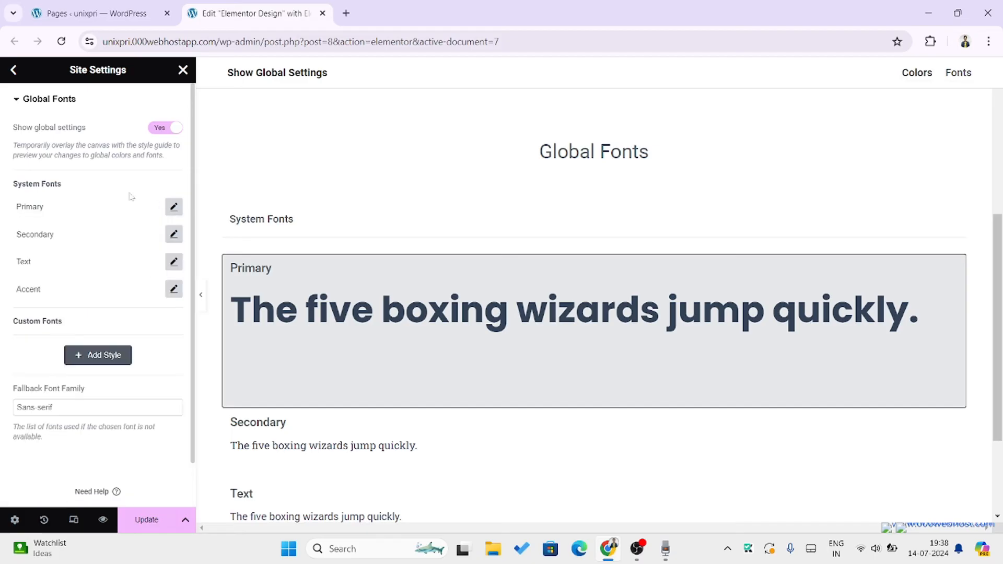
- Set the Secondary system font to Poppins at 35 px with weight 700 (Bold)
left_click(174, 235)
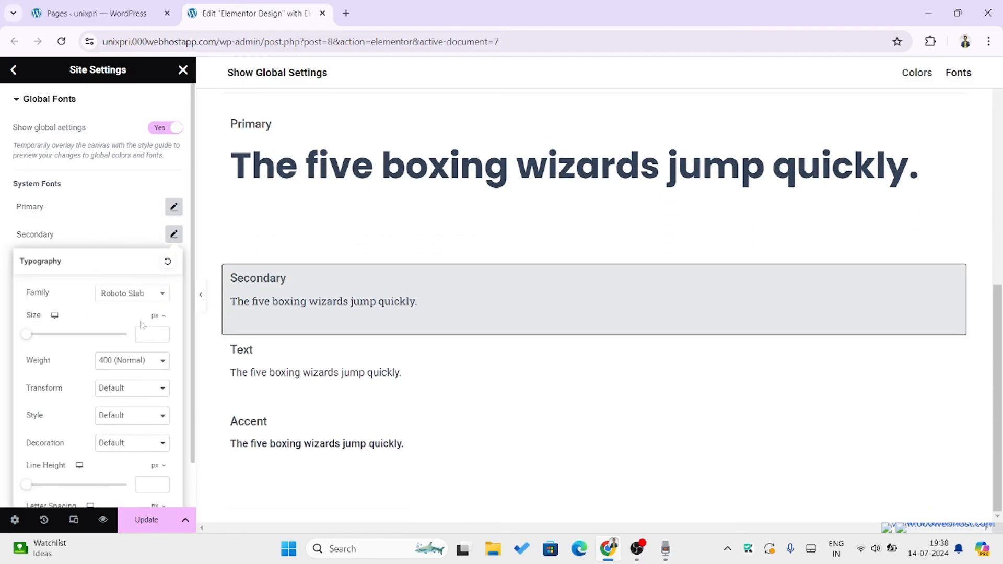
left_click(132, 293)
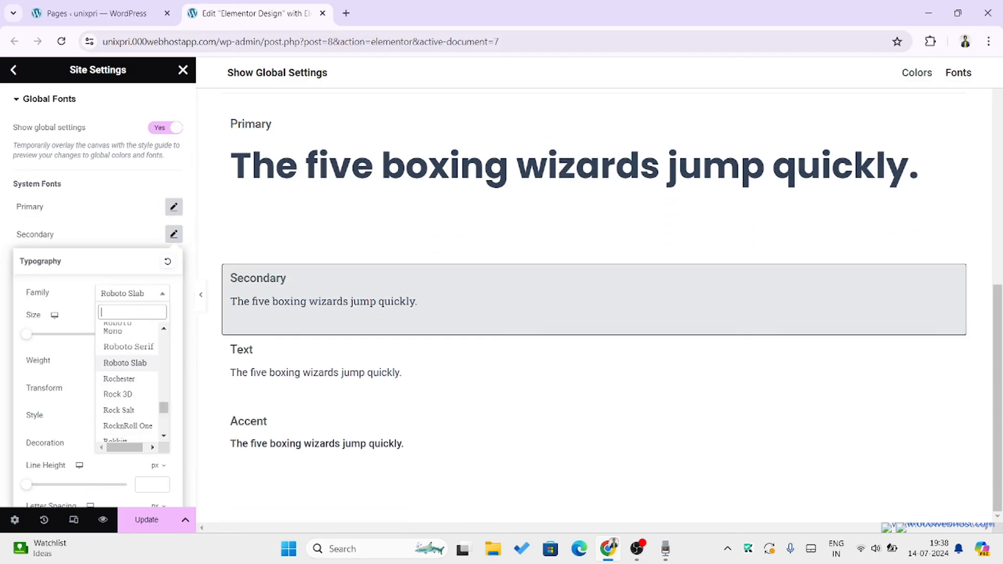
type("popp")
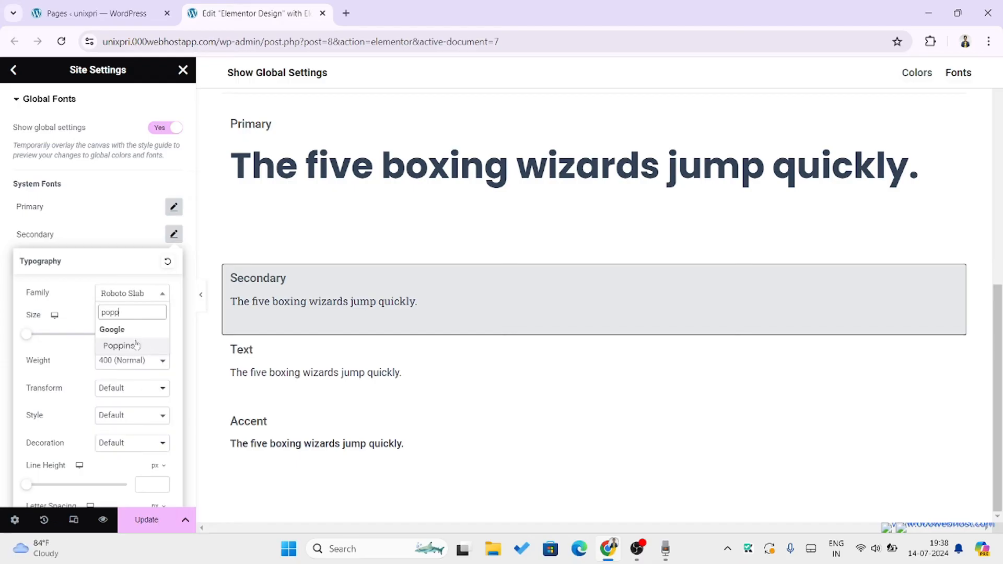
left_click(135, 346)
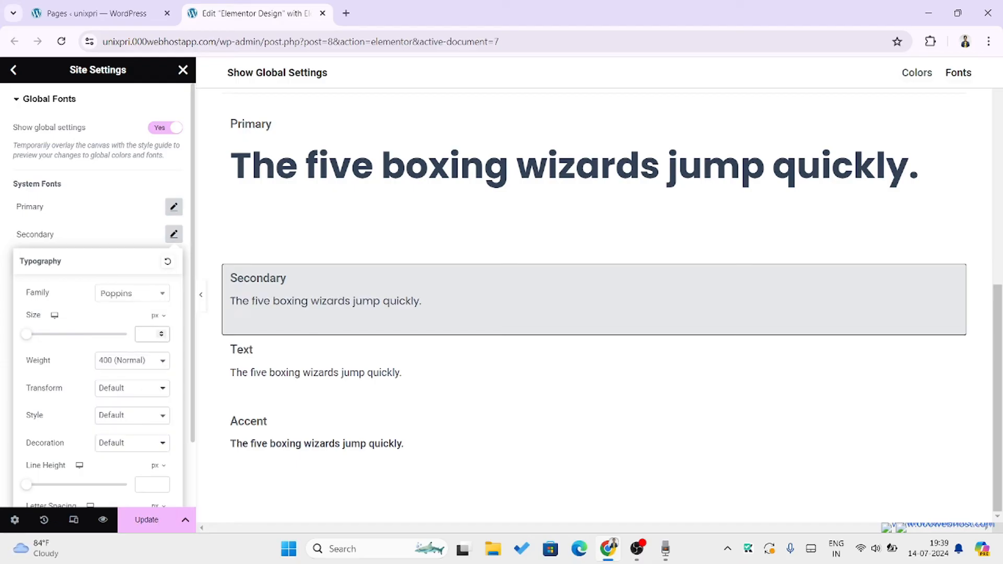
left_click(141, 334)
type("35")
left_click(126, 361)
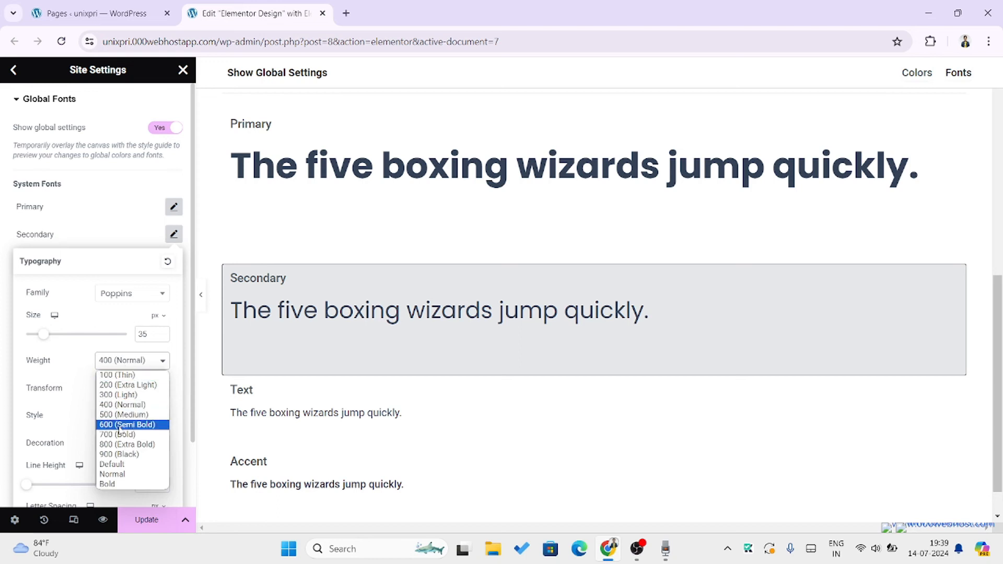
left_click(118, 435)
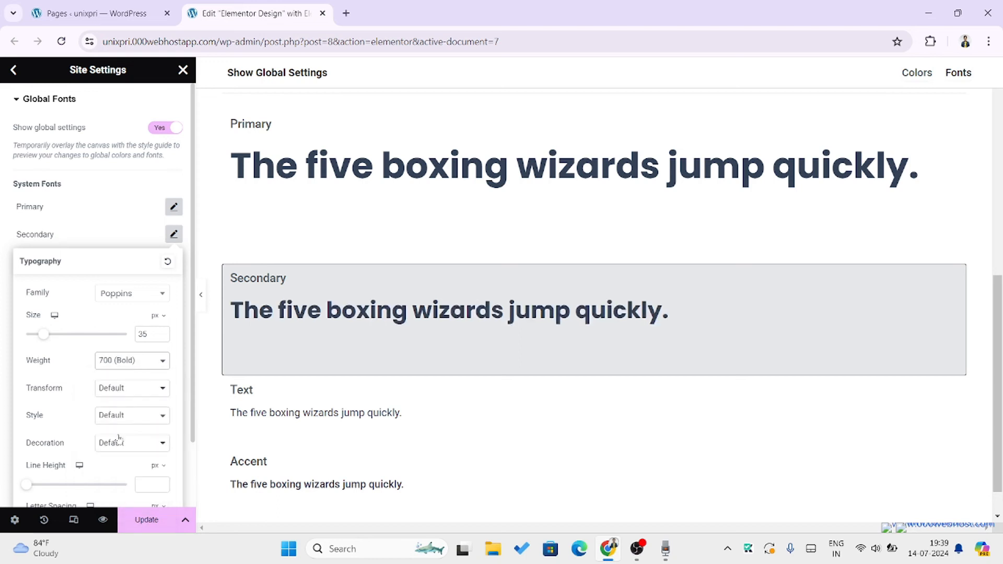
- Set the Secondary font's line height to 1.5 em and close its typography settings
left_click(158, 466)
left_click(156, 494)
type("1.5")
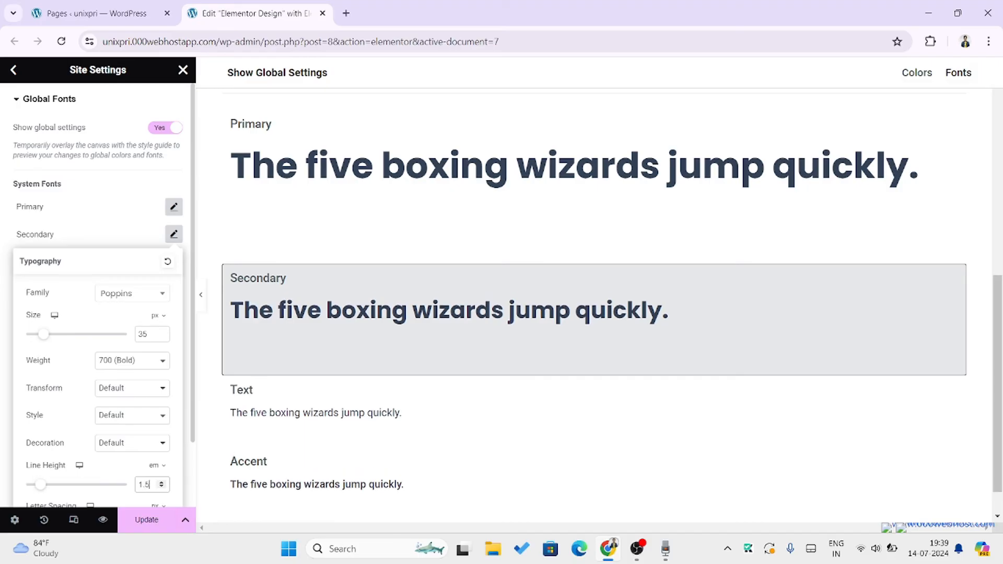
left_click(113, 242)
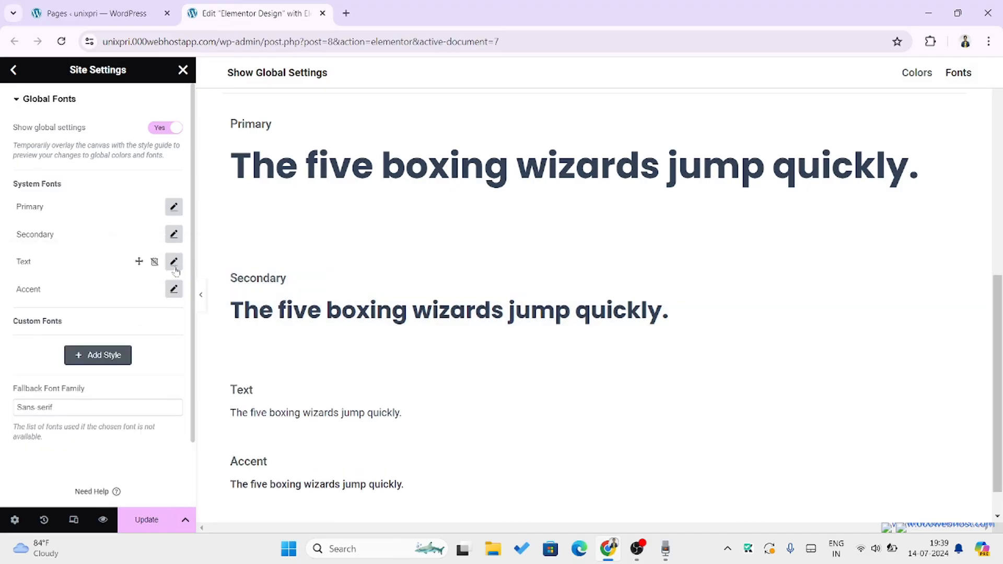
- Set the Text system font to Poppins at 16 px with a line height of 1.5
left_click(174, 262)
left_click(128, 321)
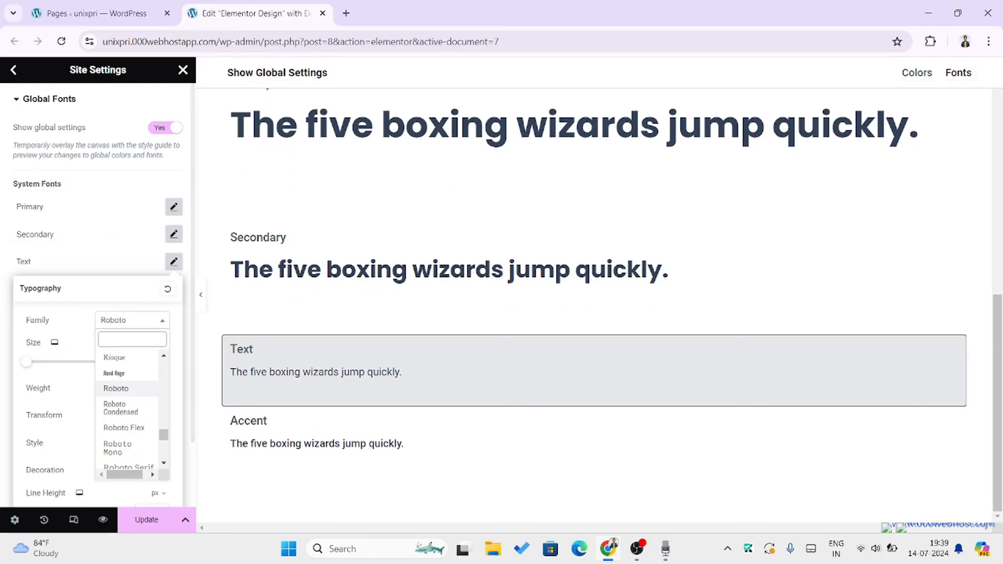
type("poppi")
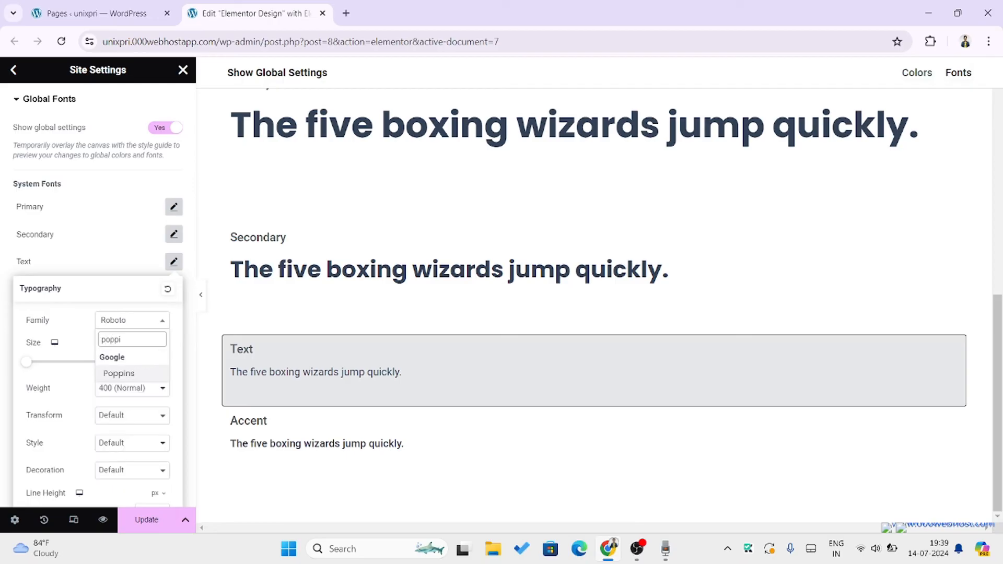
left_click(125, 373)
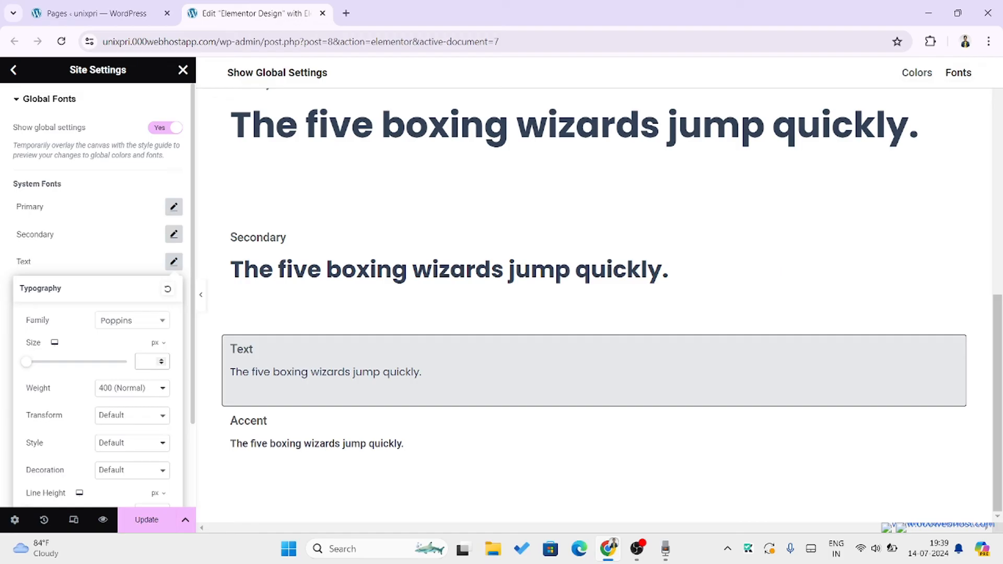
type("16")
scroll(127, 416, "down", 1)
left_click(158, 429)
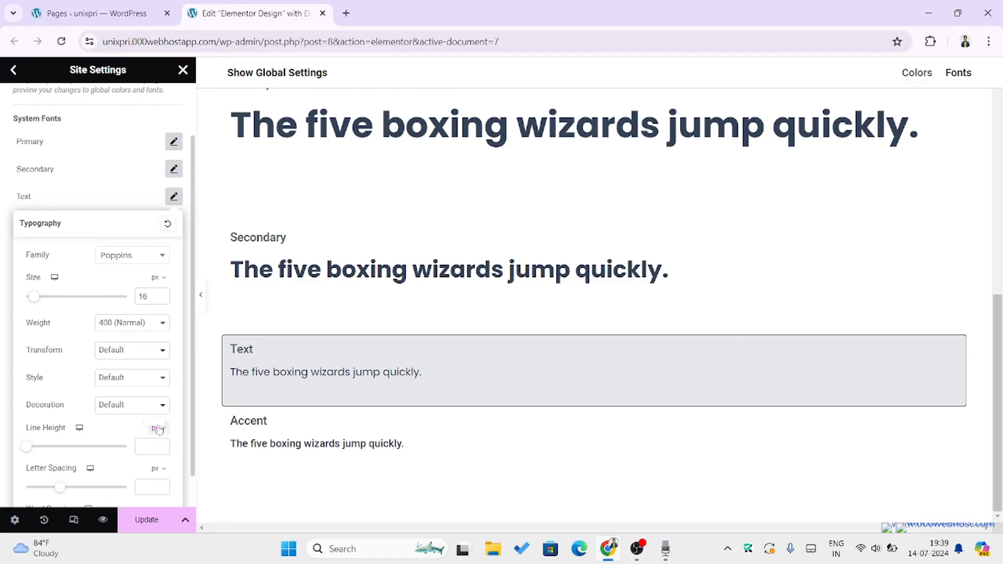
left_click(155, 447)
type("1.5")
left_click(131, 209)
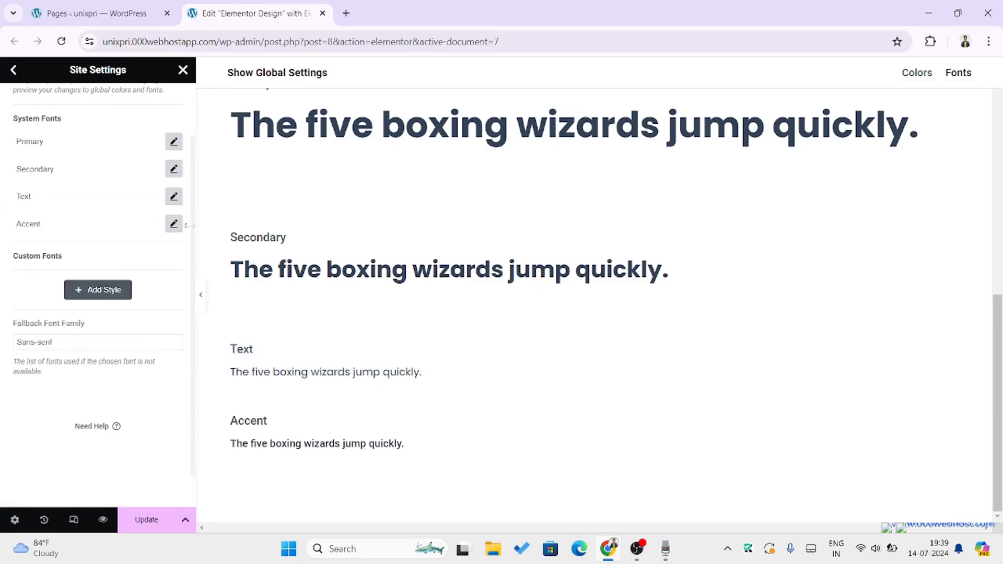
- Set the Accent system font to Poppins at 16 px with a line height of 1.5
left_click(173, 224)
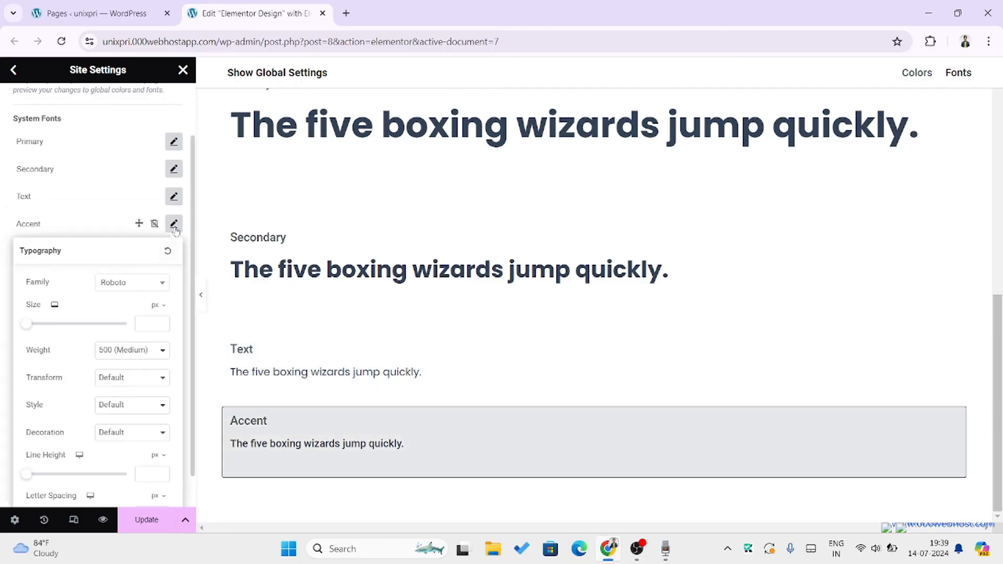
left_click(138, 283)
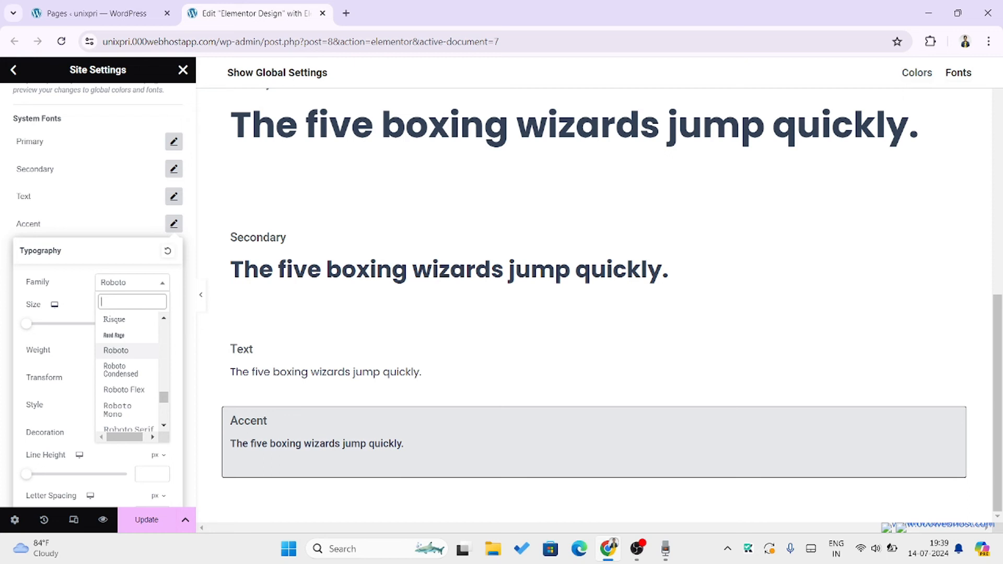
type("popp")
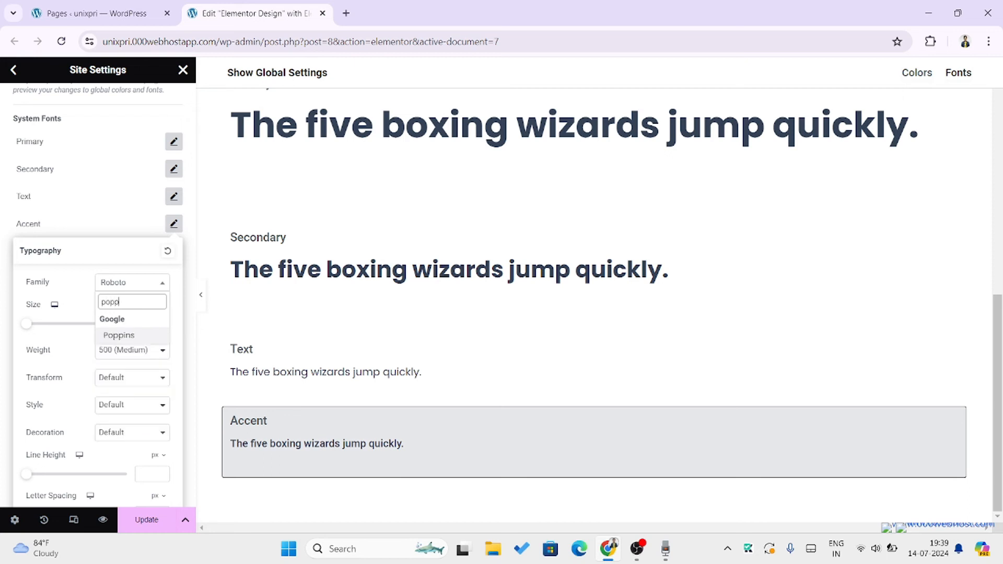
left_click(128, 336)
left_click(149, 323)
type("1")
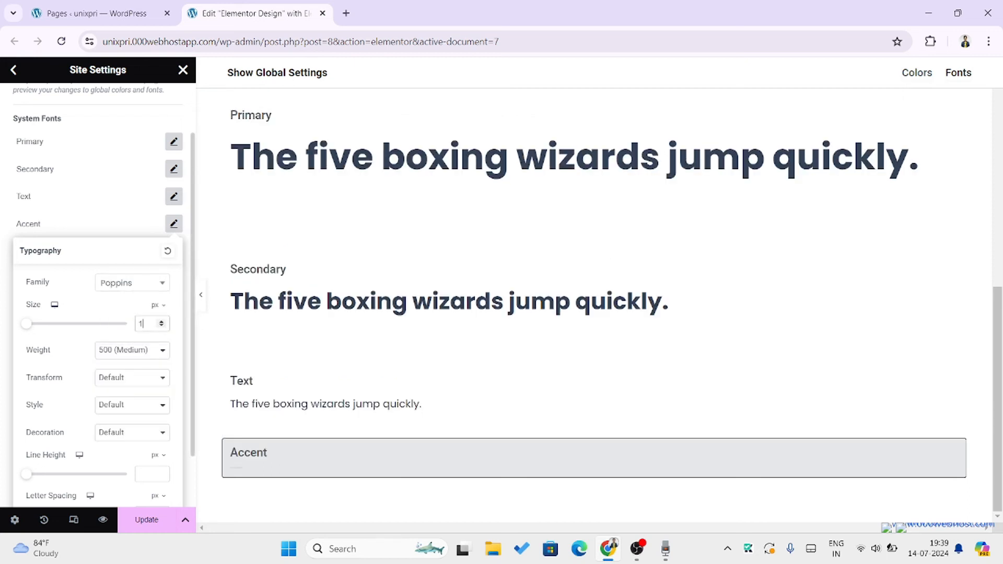
type("6")
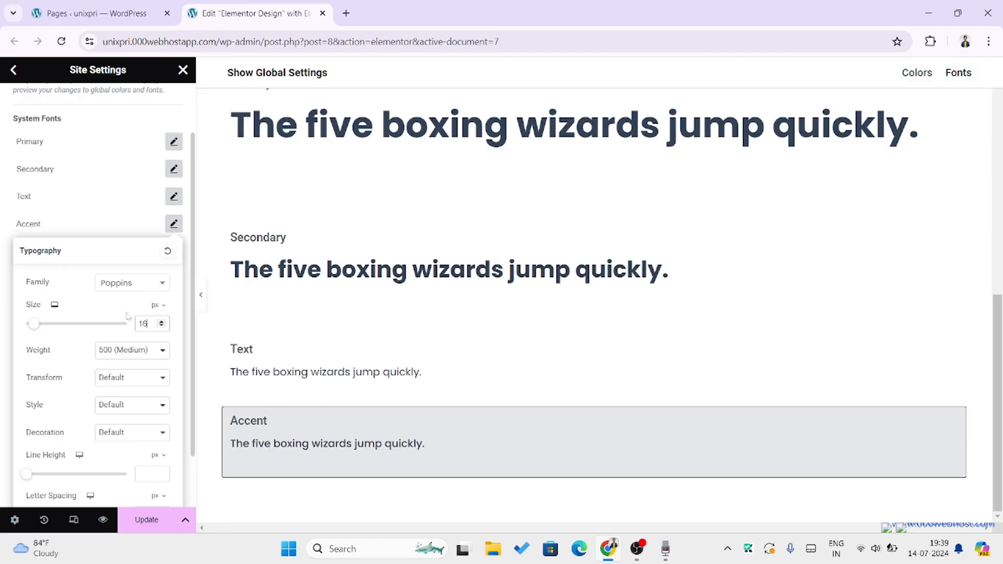
left_click(157, 456)
left_click(153, 475)
type("1.5")
left_click(113, 231)
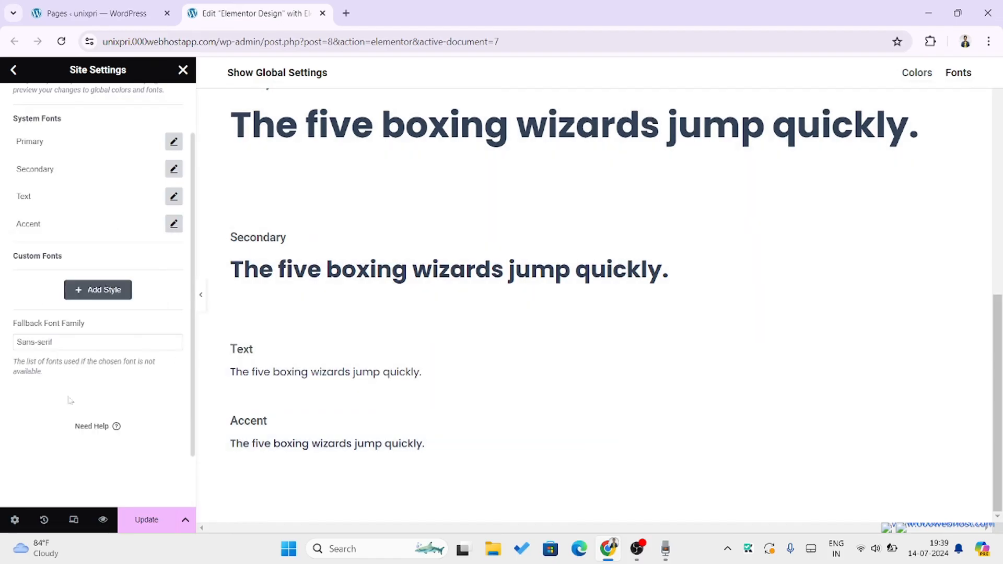
- Add a custom font style and name it "Deafault"
left_click(102, 291)
double_click(58, 319)
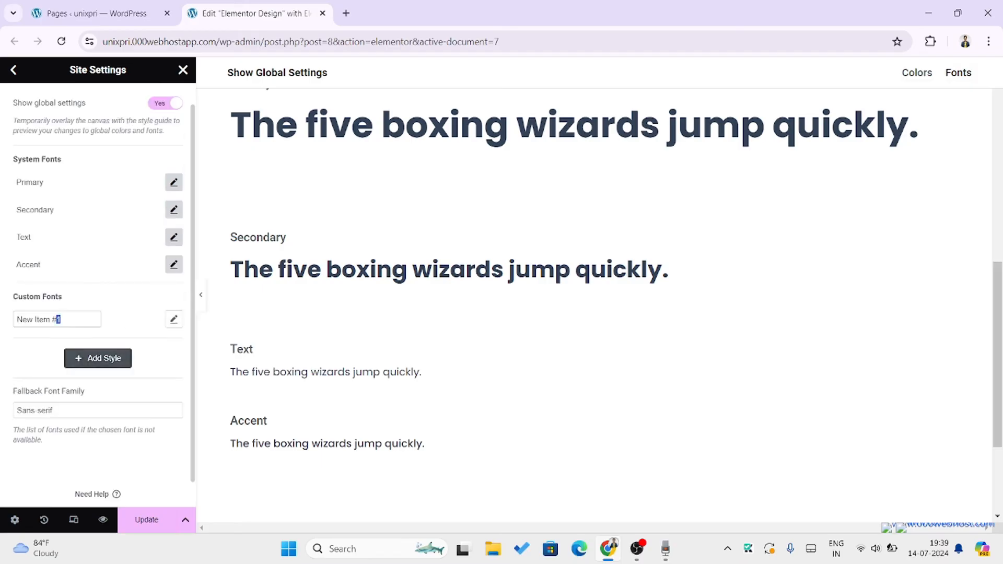
left_click_drag(60, 319, 3, 332)
type("Deafault")
- Set the new custom font to Montserrat at 16 px with weight 500 (Medium)
left_click(174, 320)
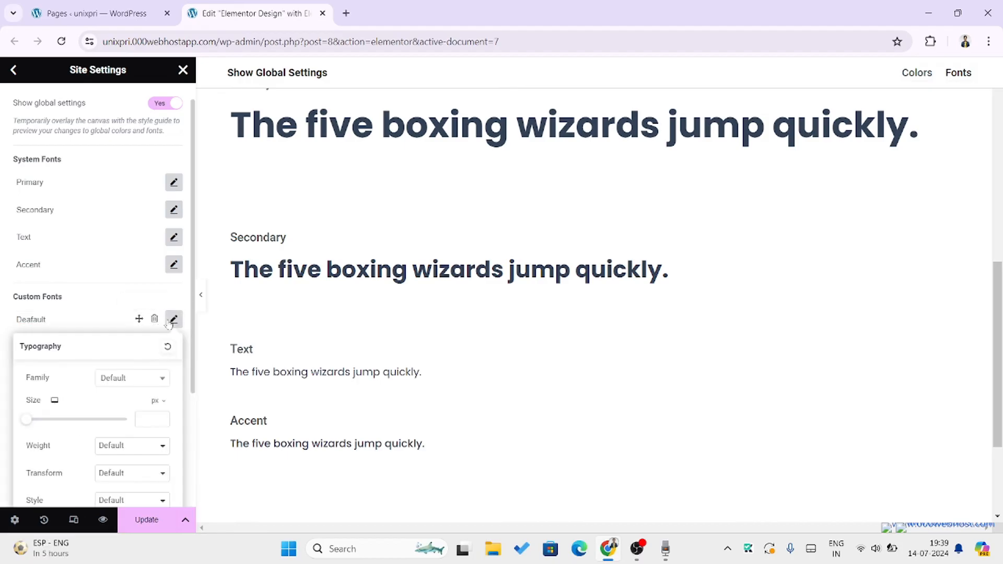
left_click(132, 378)
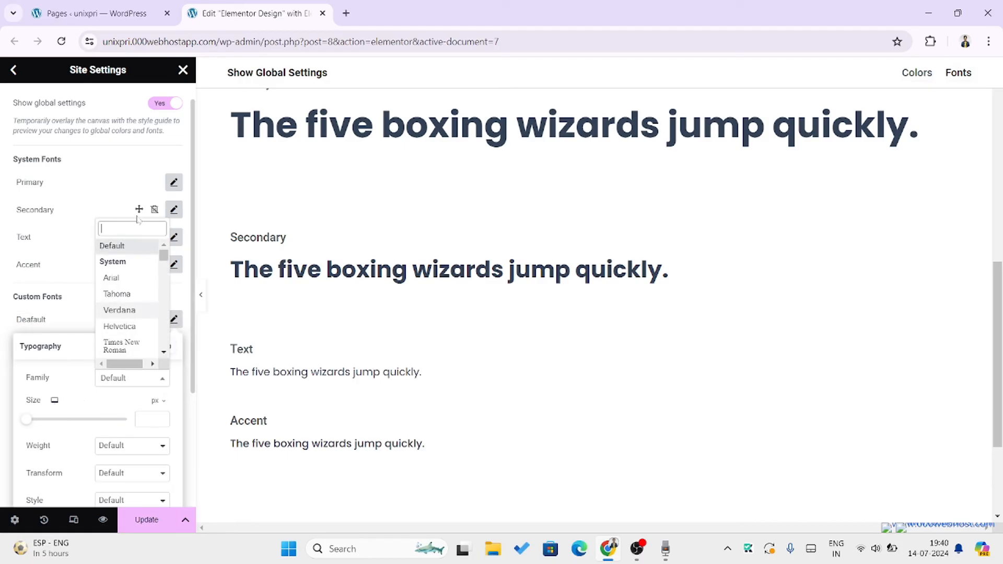
type("mont")
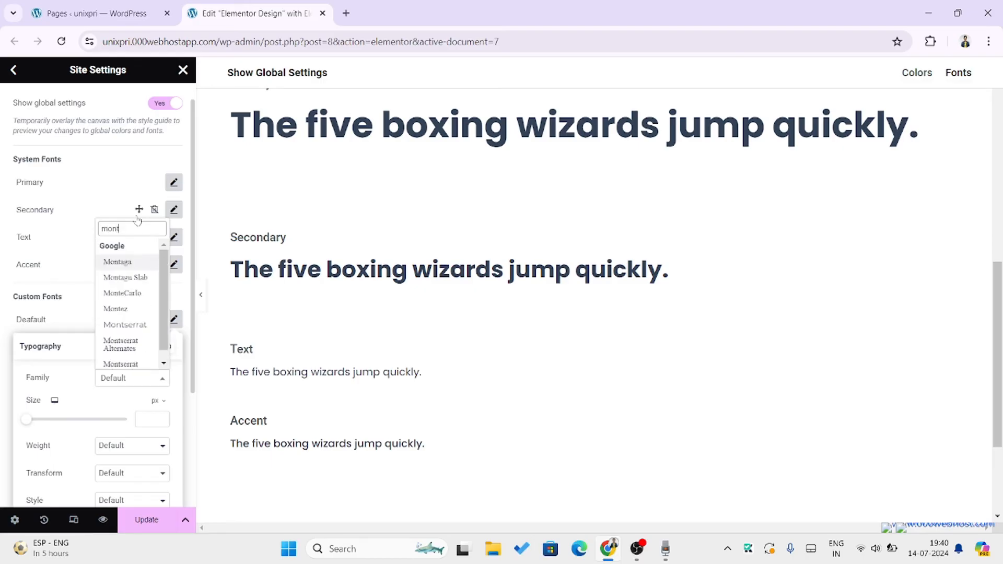
left_click(135, 324)
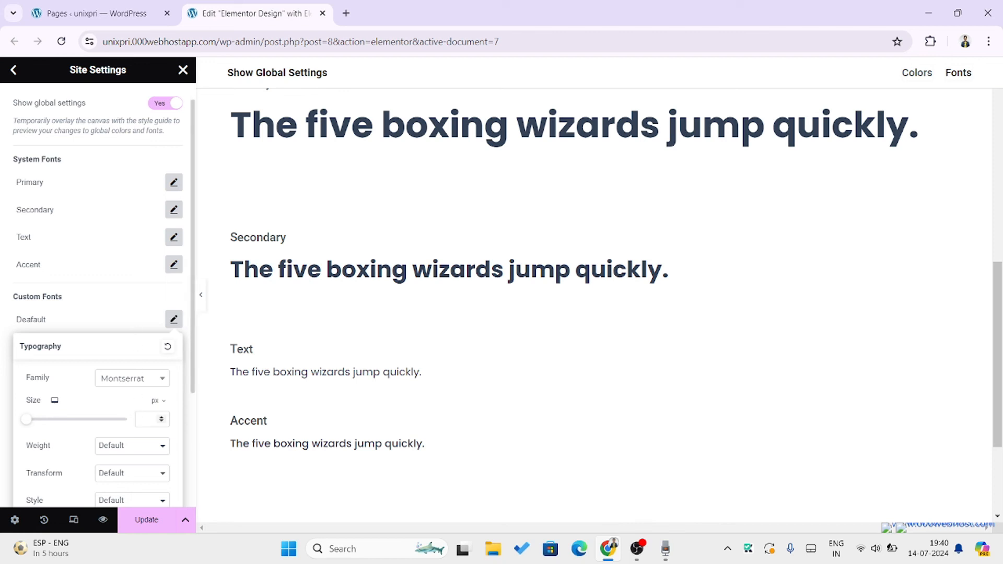
type("16")
left_click(140, 449)
left_click(140, 449)
left_click(140, 449)
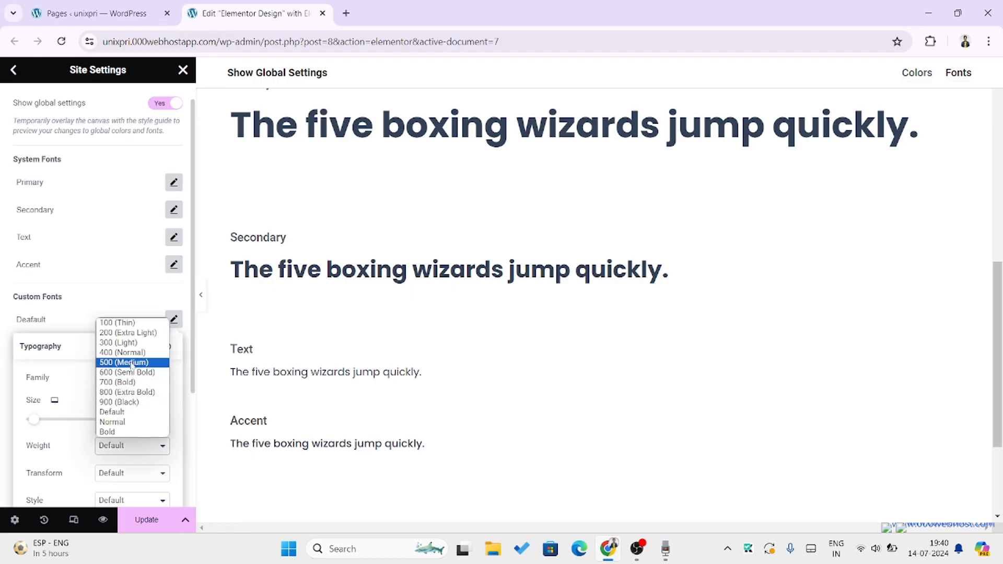
left_click(124, 362)
- Set the custom font's line height to 1.5 and close its typography settings
scroll(115, 422, "down", 3)
left_click(156, 421)
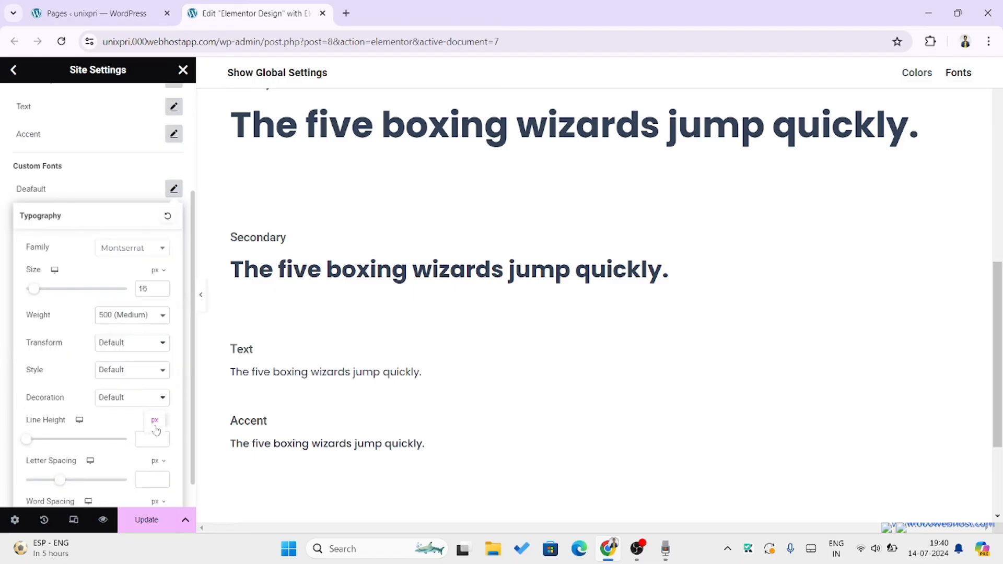
left_click(155, 439)
left_click(152, 440)
type("1.5")
left_click(93, 178)
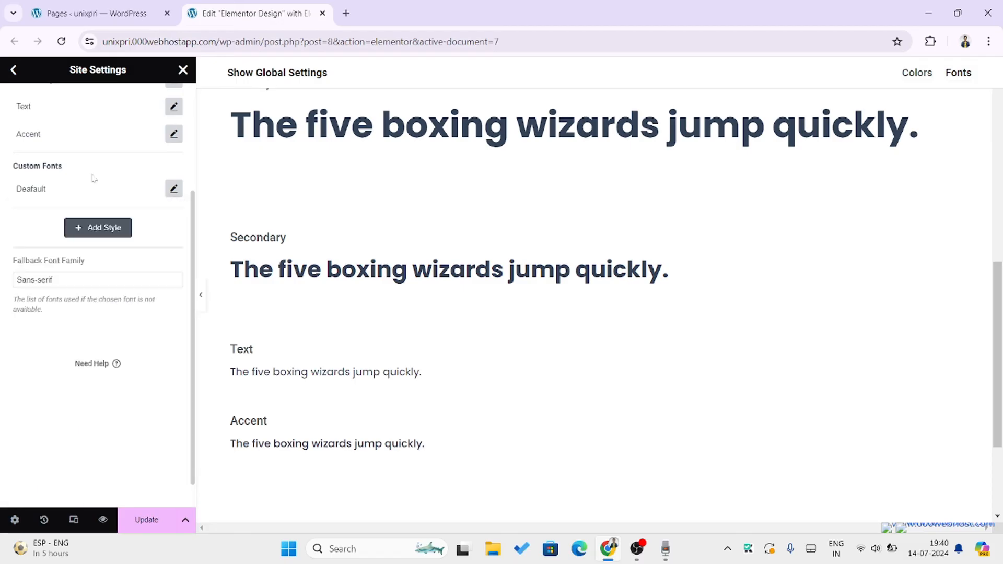
- Rename the custom font style to "Monsterat" and save the site settings
left_click_drag(48, 189, 2, 198)
type("M")
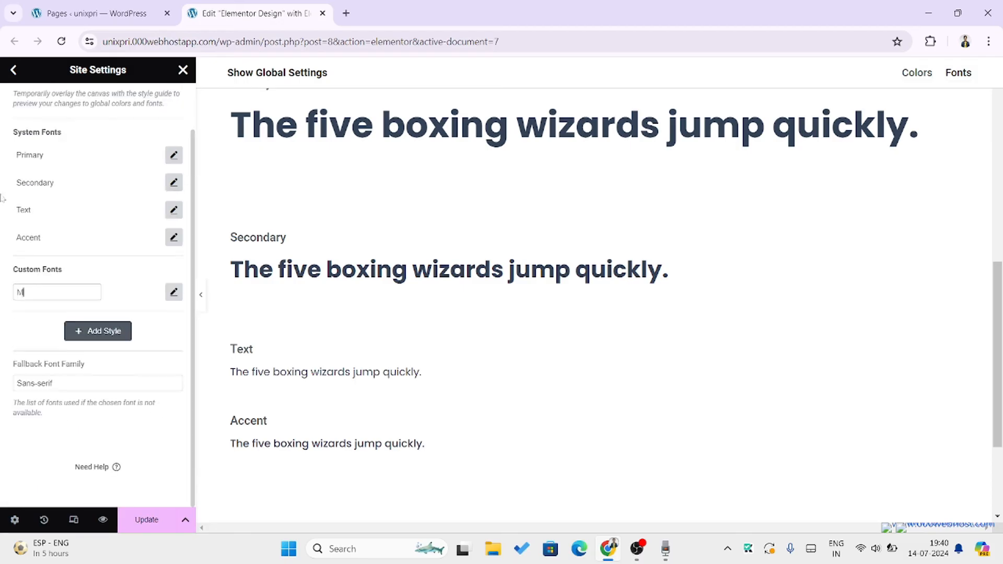
type("onsteral")
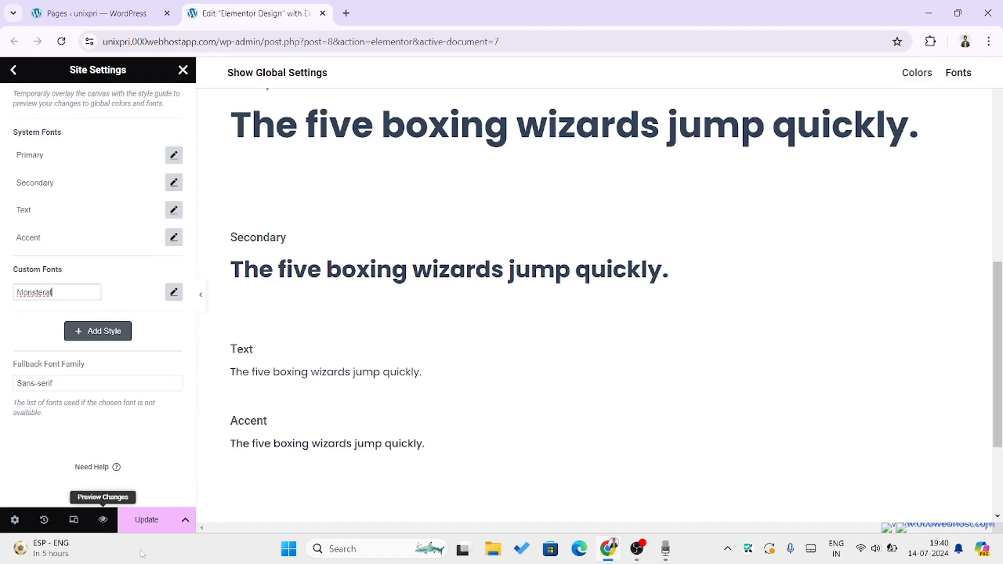
left_click(150, 526)
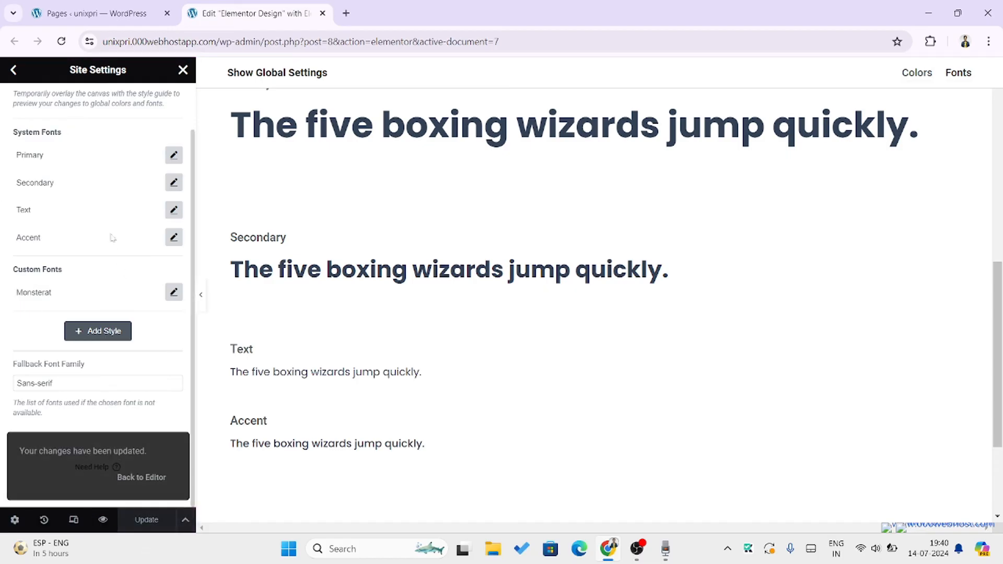
- Leave the global fonts and open the theme style's Typography settings for body, link and heading text
scroll(112, 234, "up", 1)
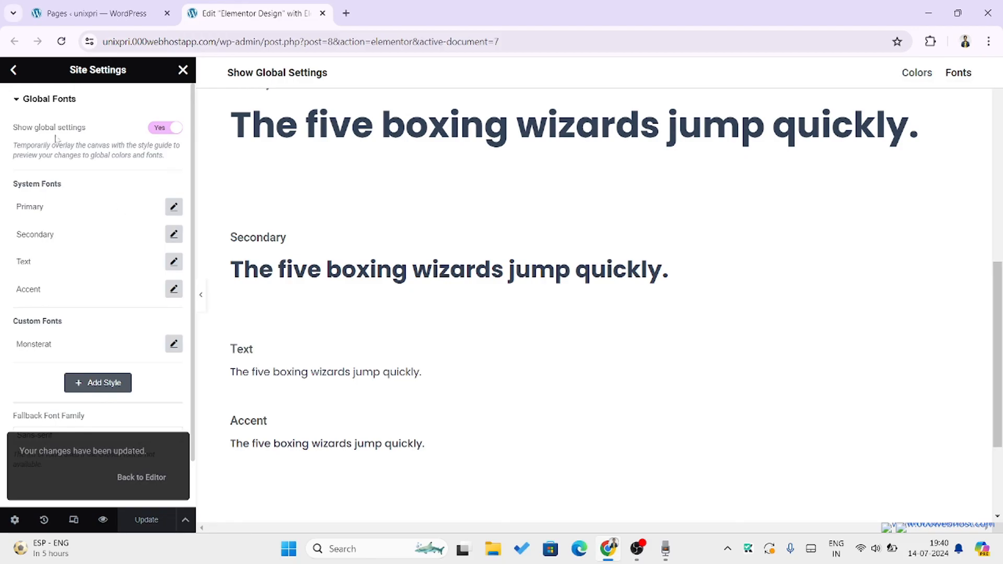
left_click(13, 69)
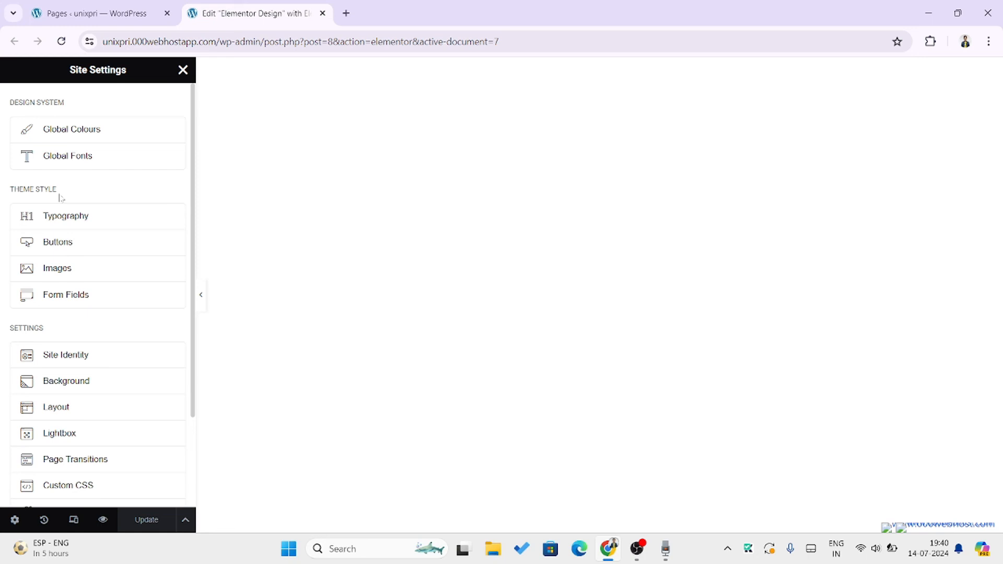
left_click(77, 223)
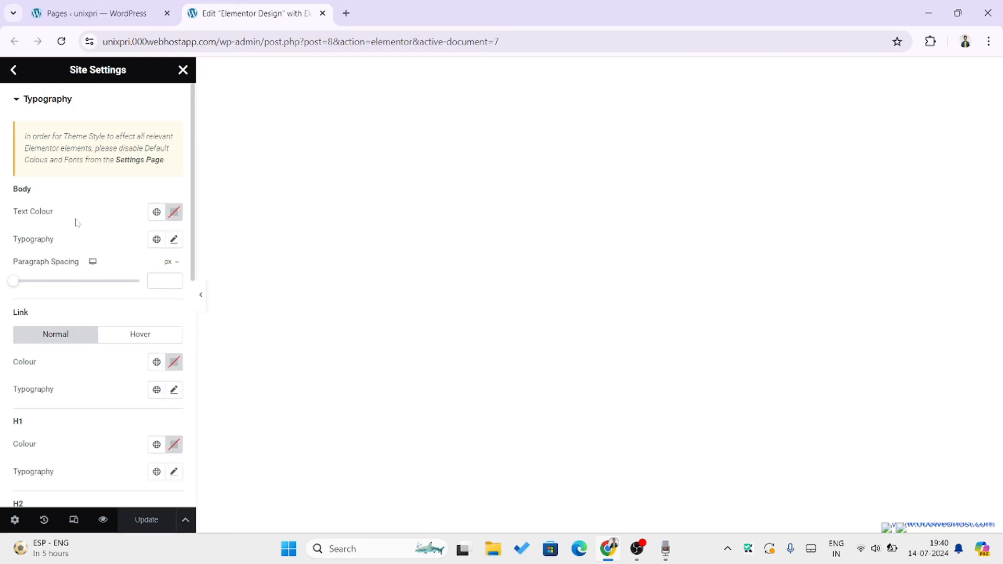
scroll(77, 223, "down", 5)
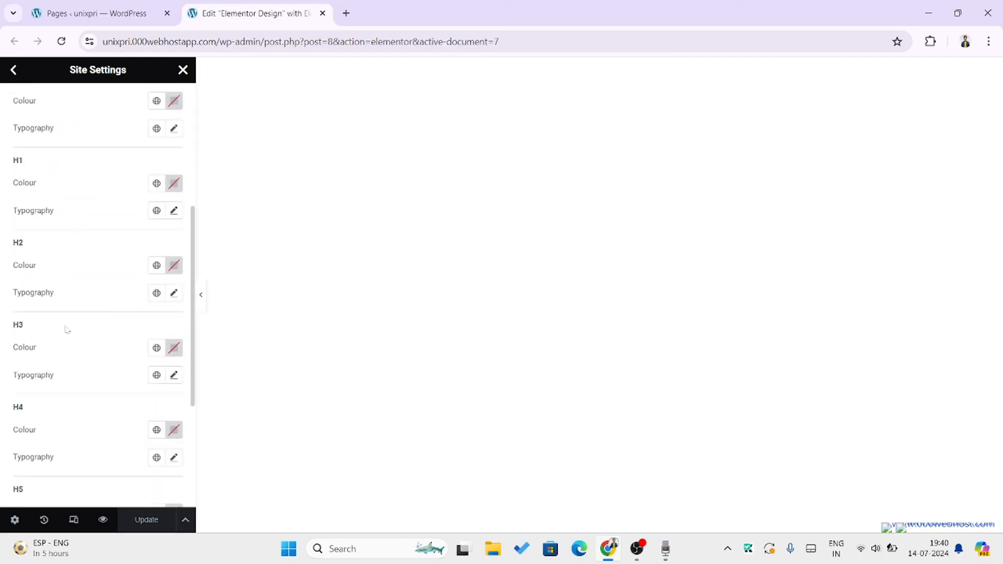
scroll(67, 330, "down", 4)
scroll(78, 309, "up", 5)
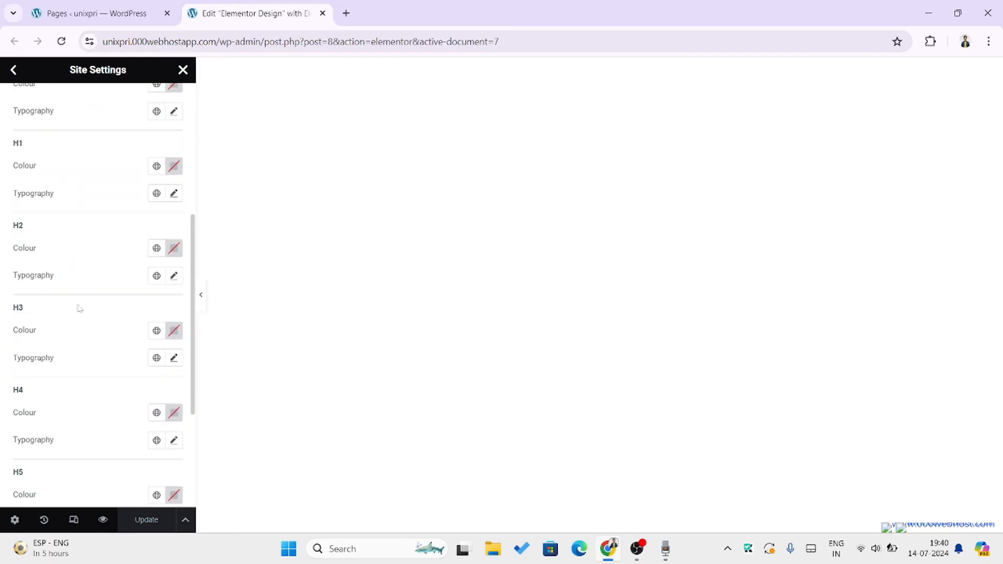
scroll(166, 178, "up", 3)
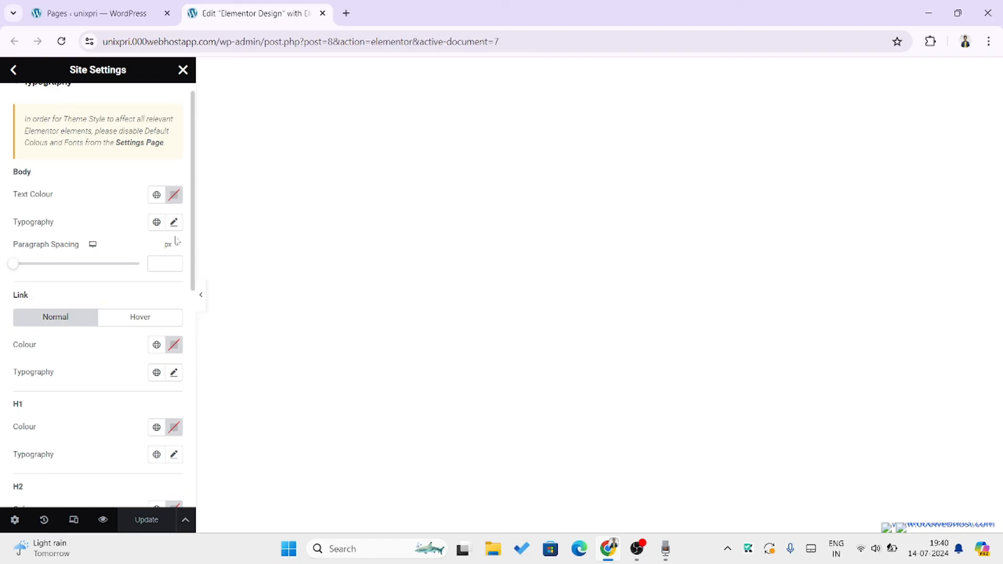
- Assign the global "Text color" and a global font to the Body text and save the site settings
left_click(156, 197)
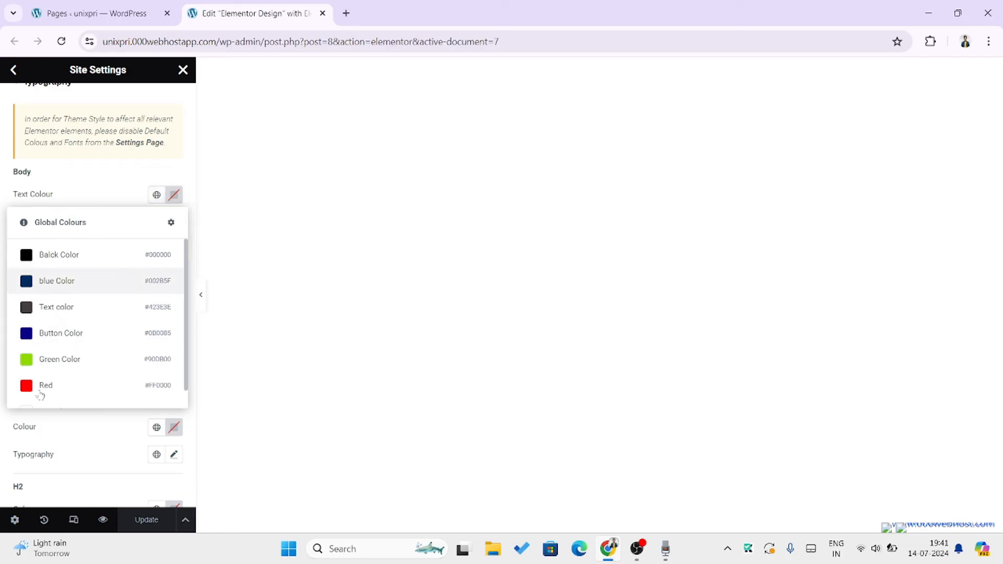
left_click(91, 257)
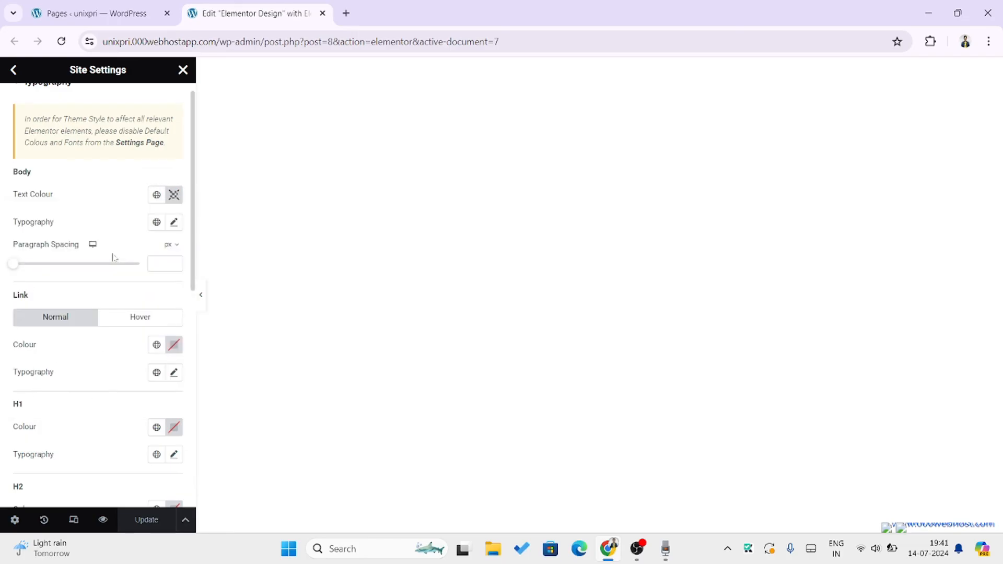
left_click(156, 196)
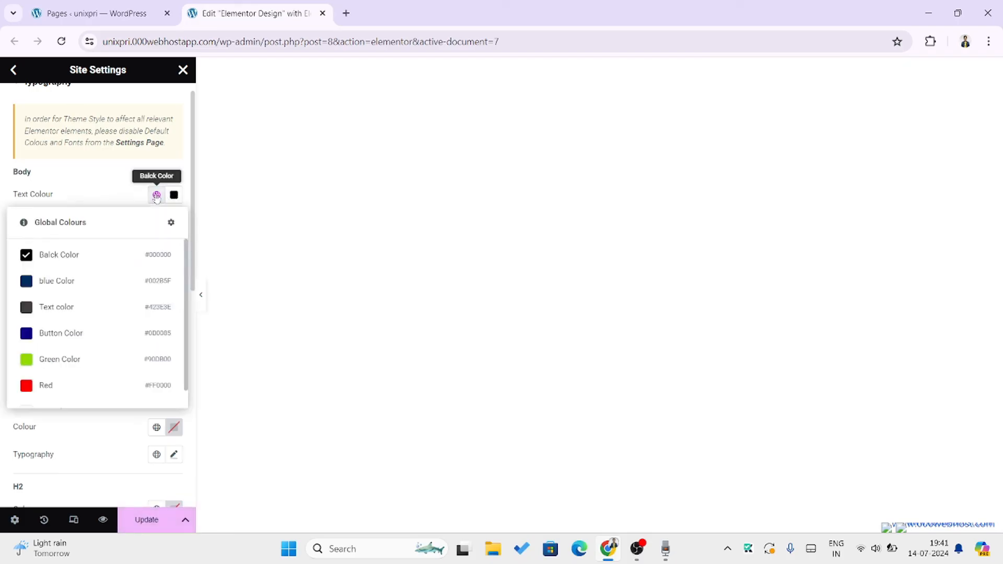
left_click(67, 303)
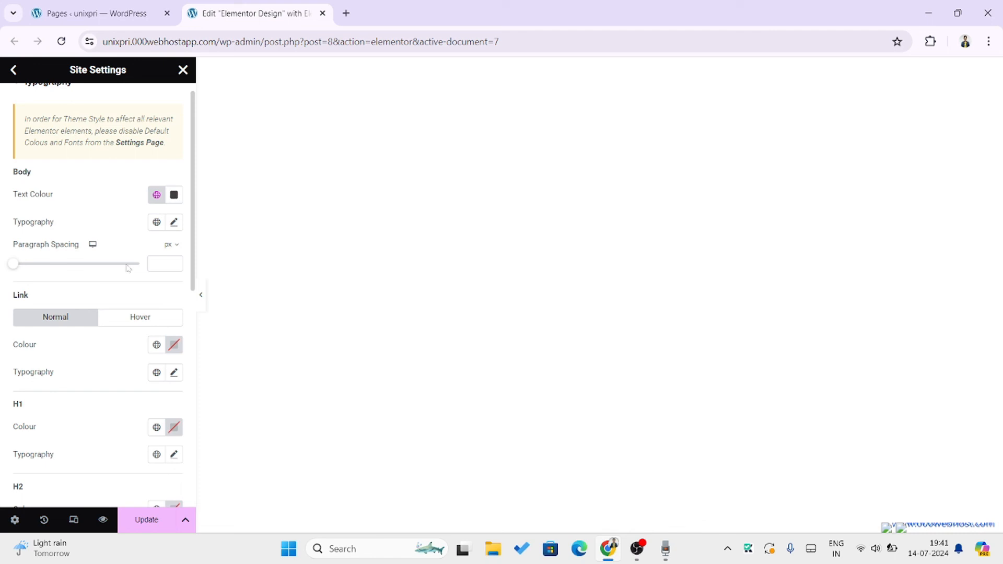
left_click(156, 222)
left_click(73, 371)
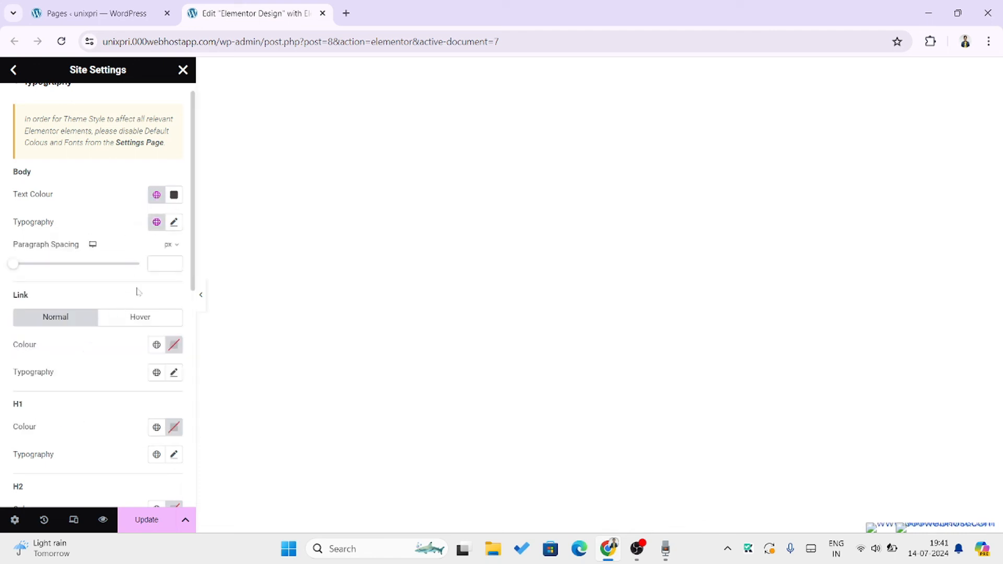
scroll(61, 315, "down", 1)
scroll(61, 313, "up", 1)
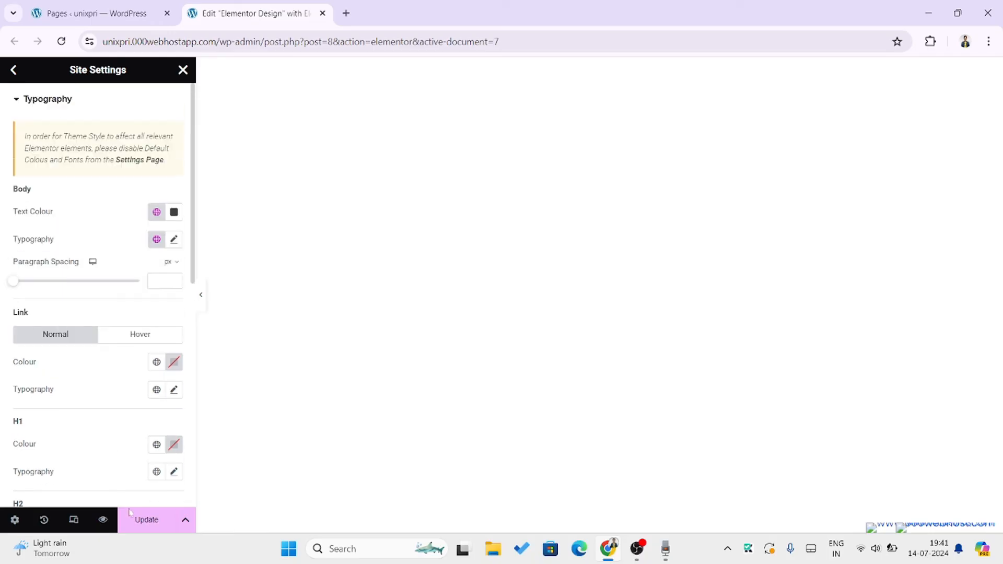
left_click(146, 520)
- Open the unixpri site's front page in a new browser tab from the WordPress Pages screen
left_click(97, 13)
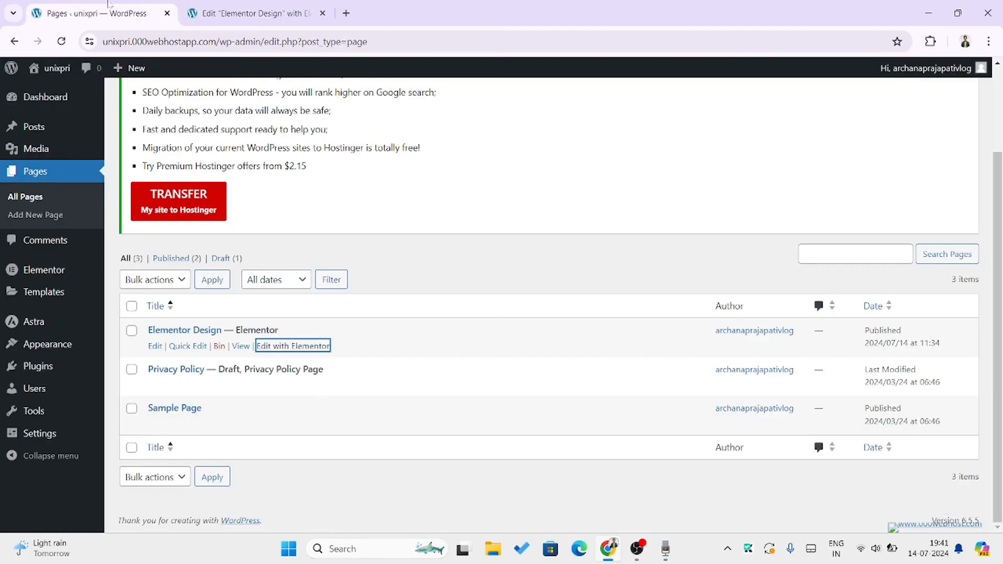
right_click(41, 67)
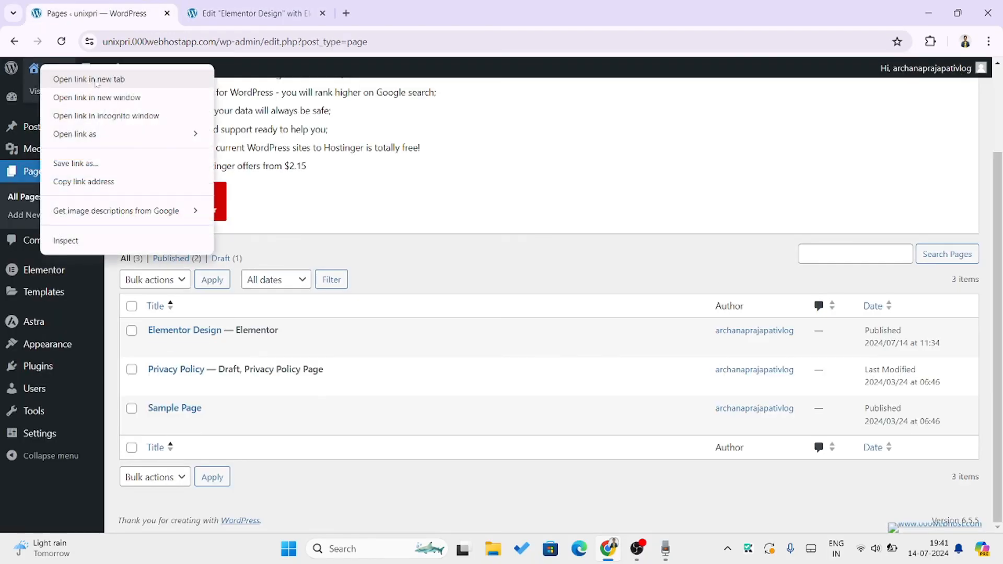
left_click(96, 79)
left_click(425, 5)
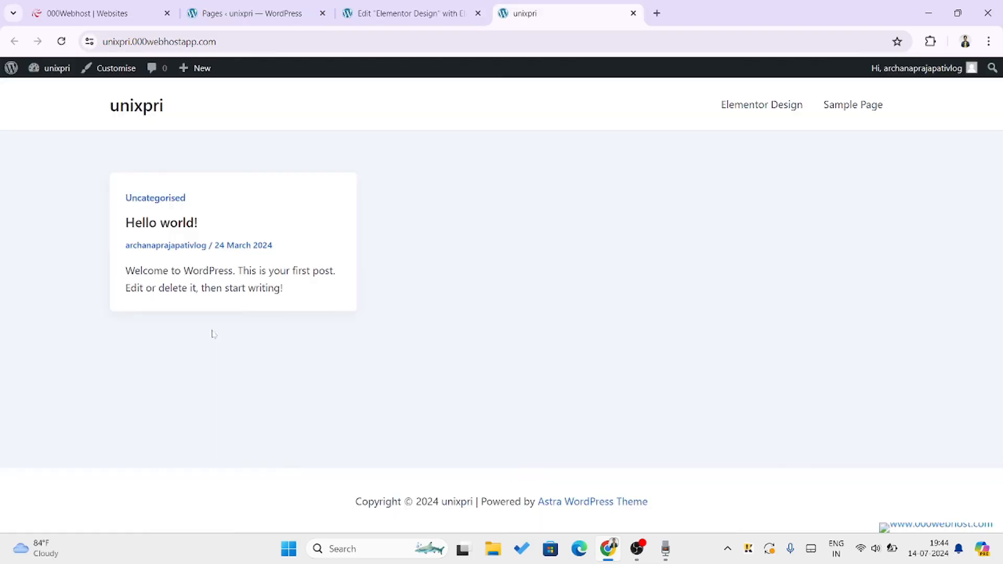
- Open the "Hello world!" post on the live site and examine the font and colour of its body text
left_click(154, 229)
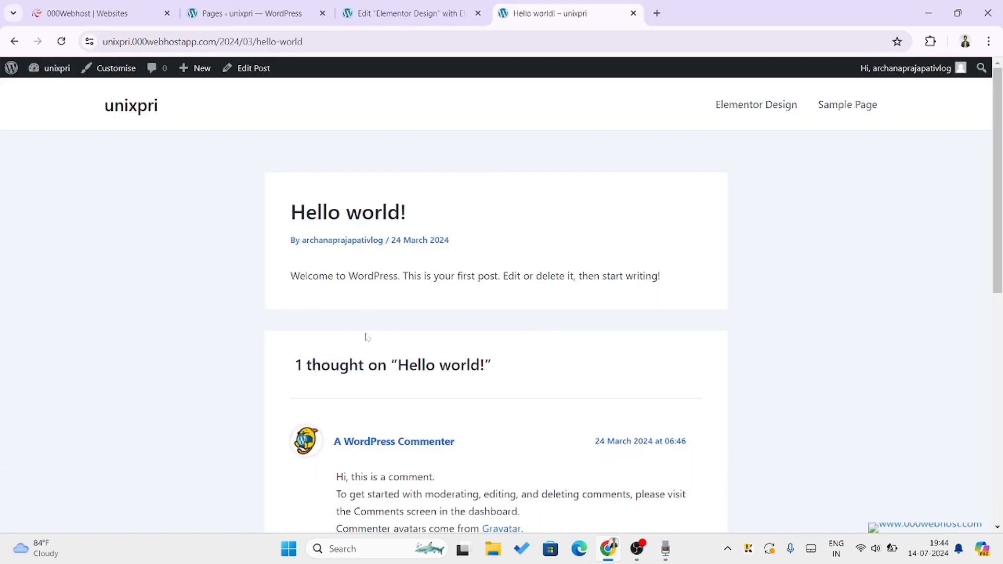
scroll(376, 337, "down", 5)
scroll(382, 337, "up", 6)
left_click_drag(290, 276, 684, 270)
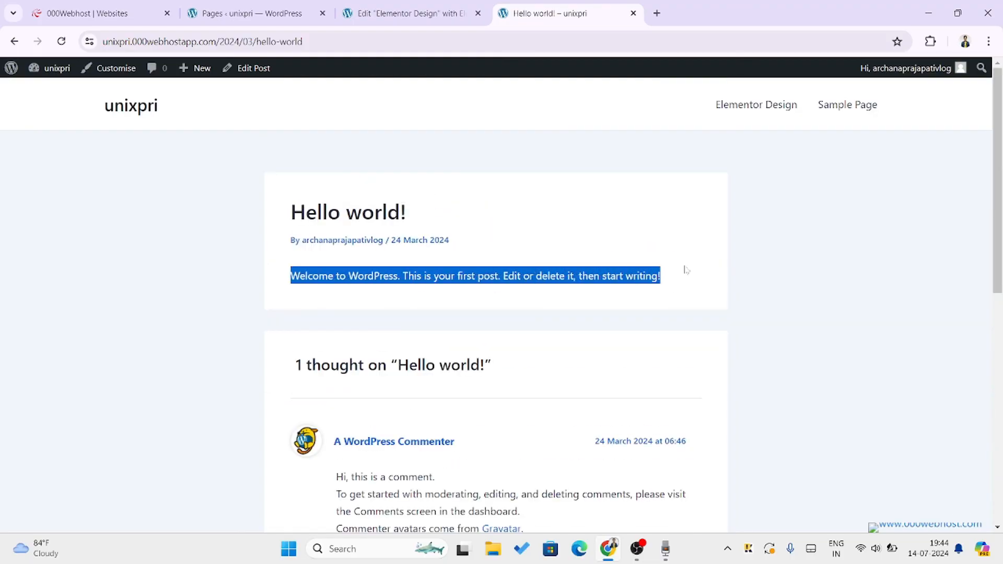
left_click(686, 270)
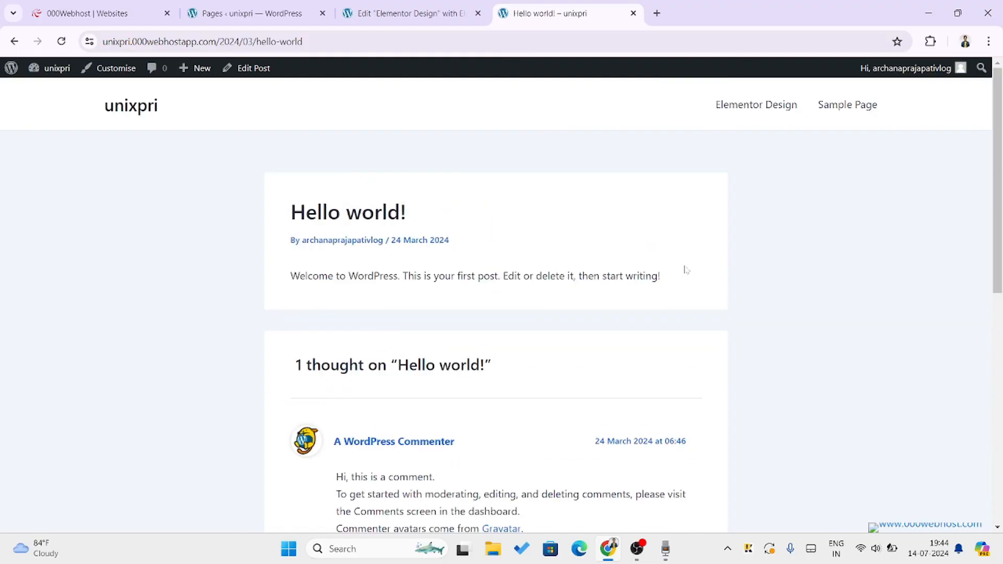
- Return to the theme style's Typography settings and assign the global "Button Color" and the global Accent font to normal links
left_click(395, 11)
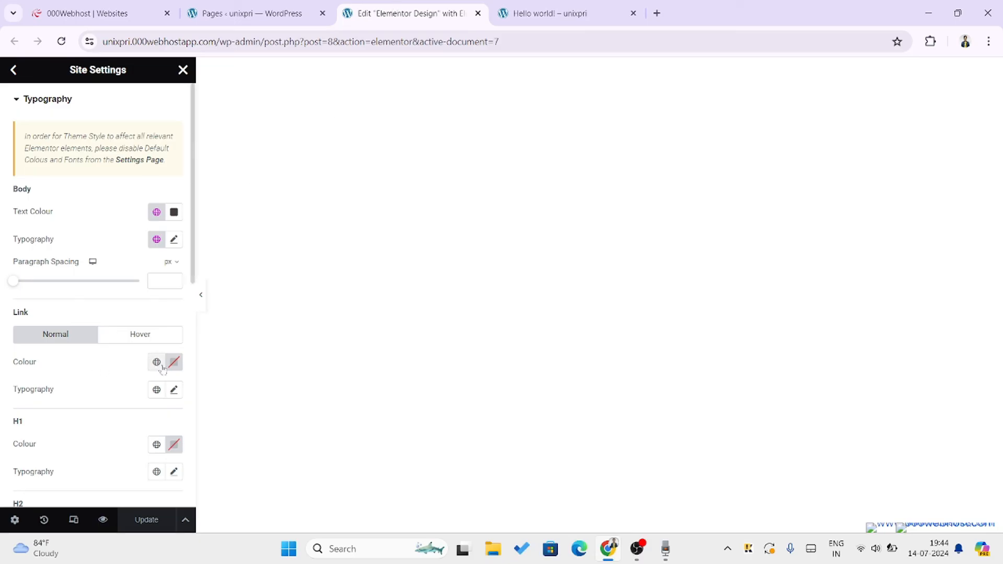
scroll(168, 397, "down", 1)
scroll(117, 394, "down", 2)
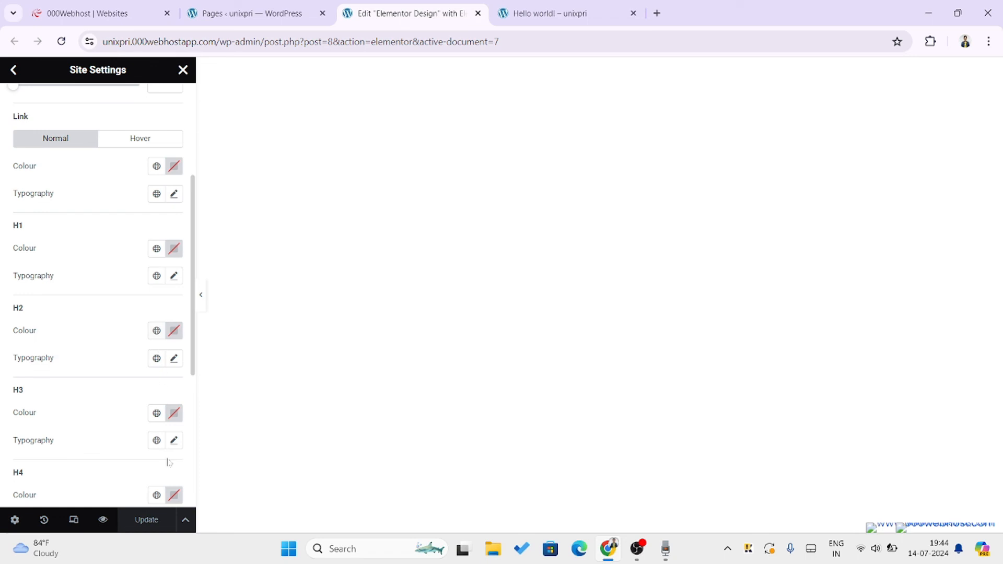
scroll(169, 462, "up", 3)
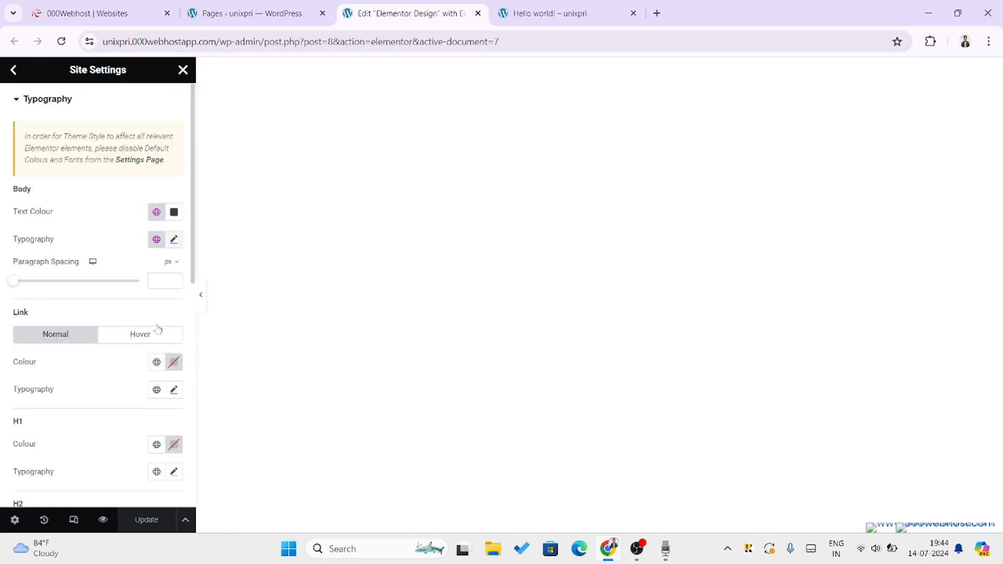
scroll(144, 334, "down", 1)
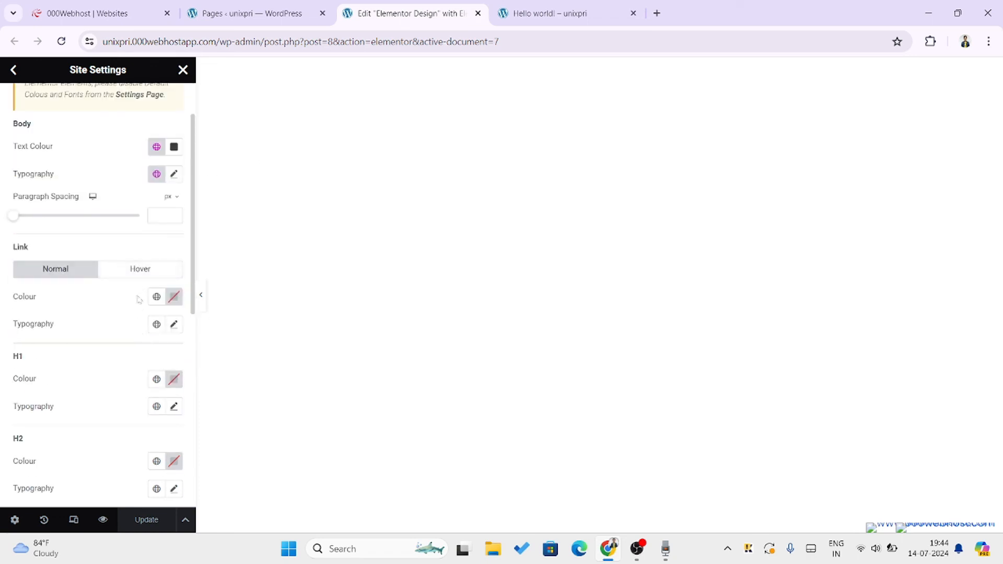
left_click(157, 297)
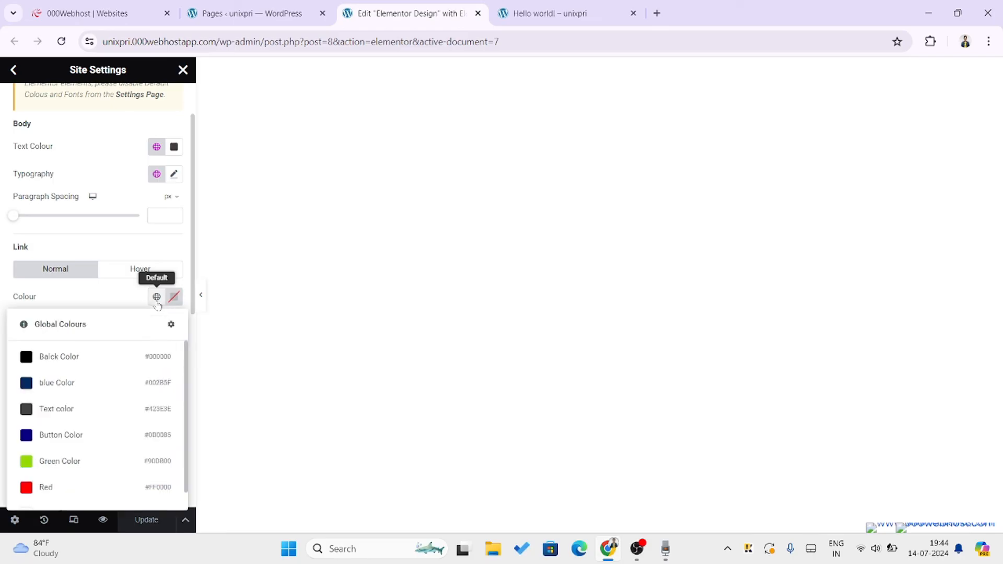
left_click(82, 436)
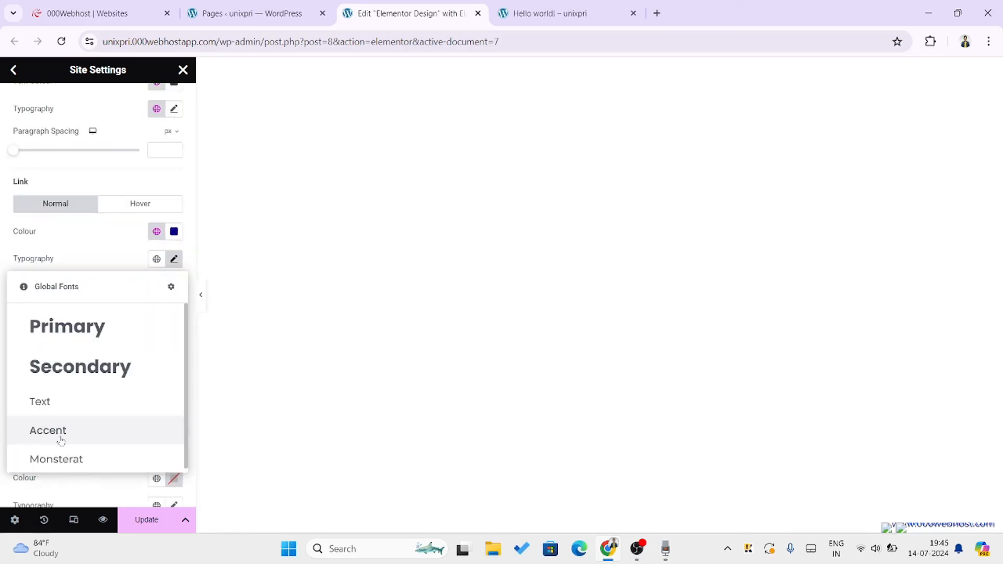
left_click(61, 438)
left_click(151, 260)
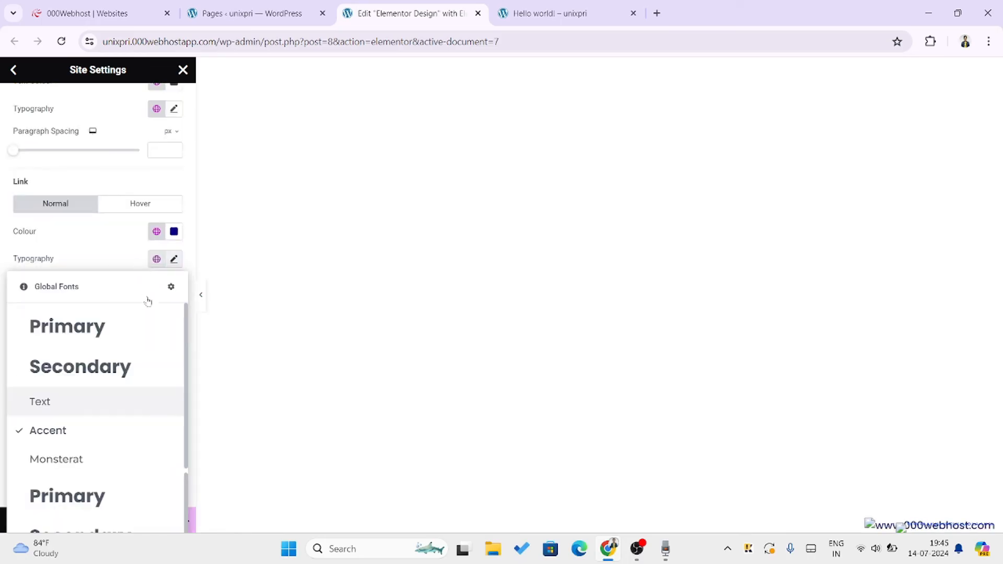
left_click(85, 396)
- Assign the global Secondary font to H1 and set the H2 font size to 30 px
left_click(156, 341)
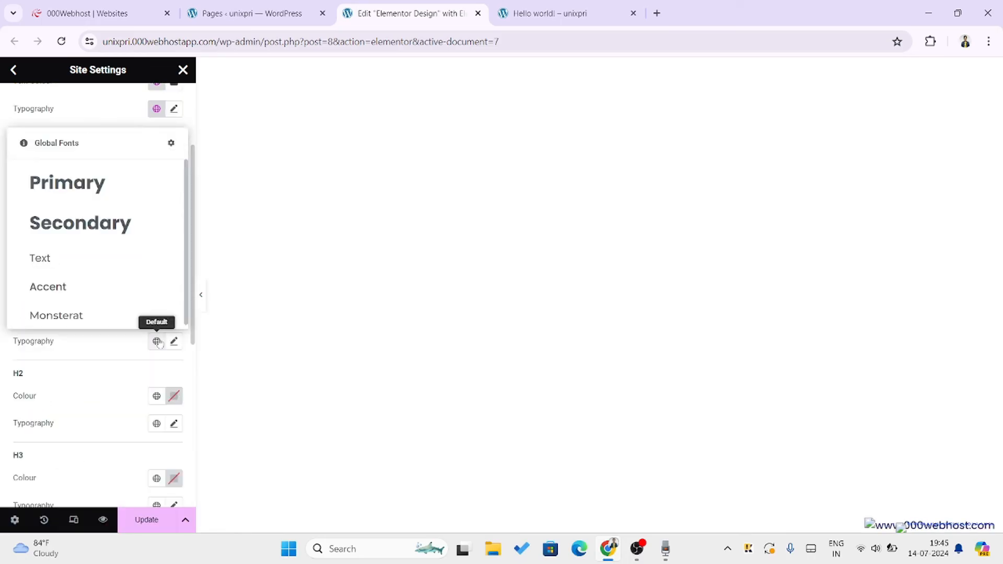
left_click(85, 218)
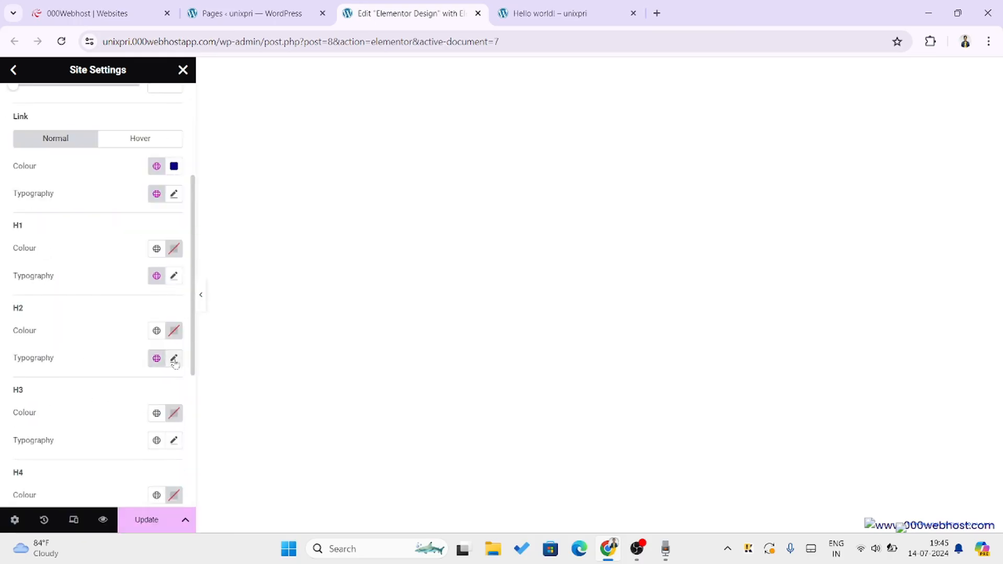
left_click(174, 360)
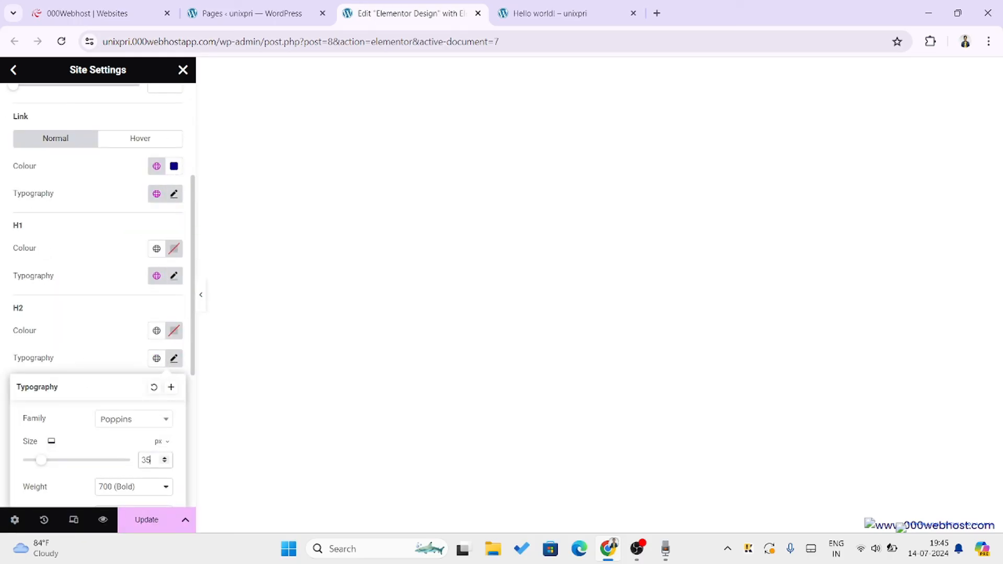
left_click_drag(147, 460, 125, 467)
type("30")
left_click(136, 321)
scroll(141, 355, "down", 1)
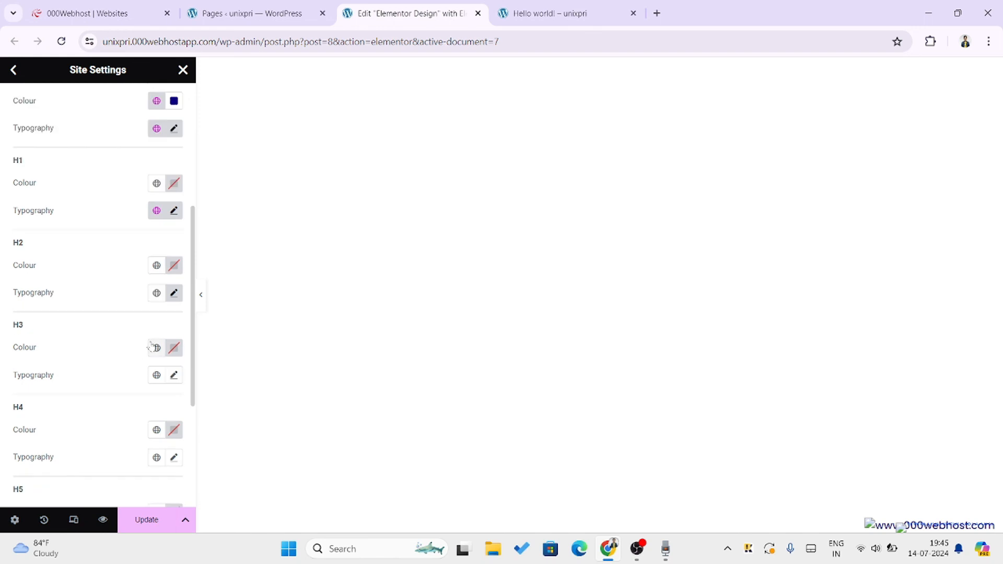
- Open the theme style's Buttons settings and assign the global Accent font to the button typography
scroll(151, 348, "up", 4)
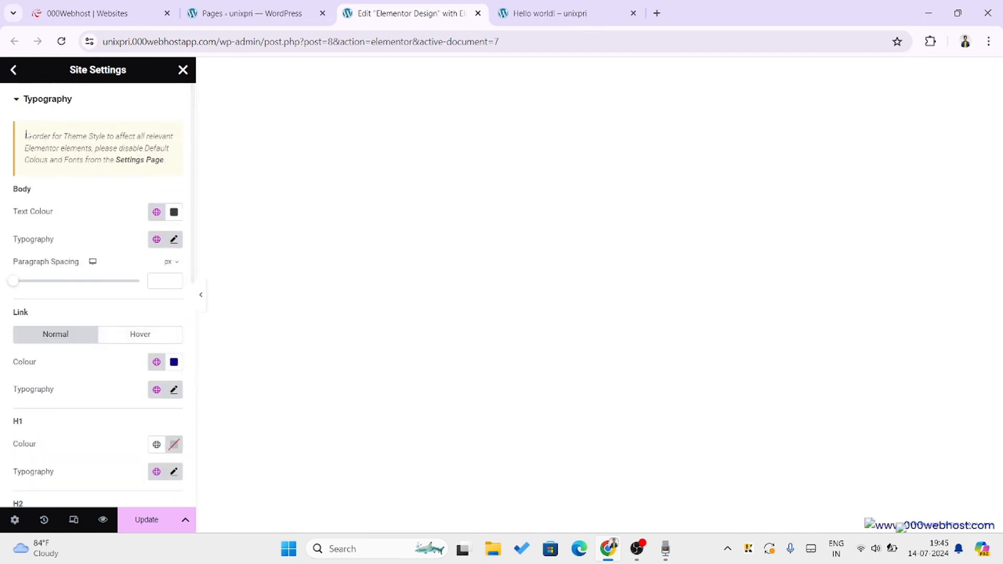
left_click(14, 72)
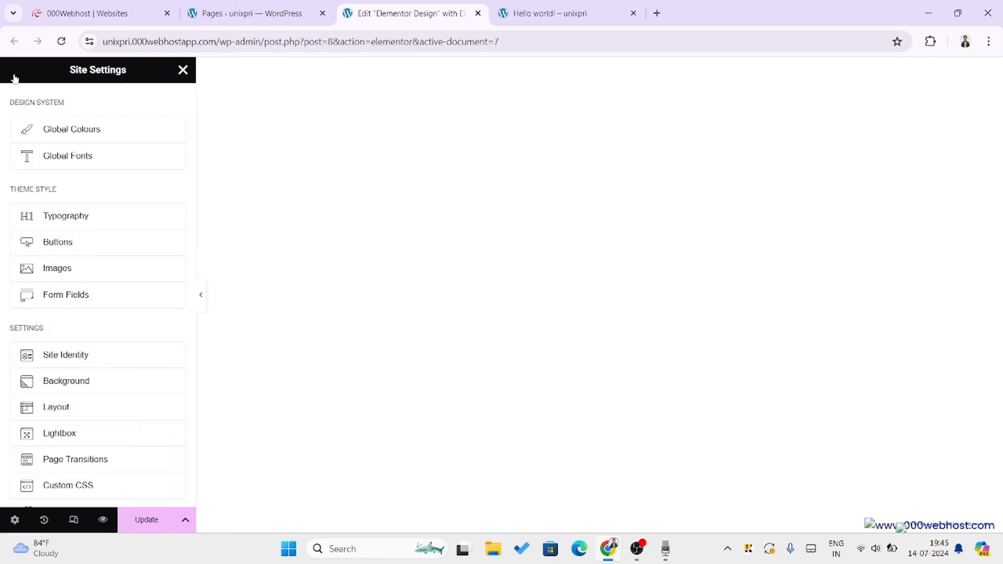
left_click(89, 242)
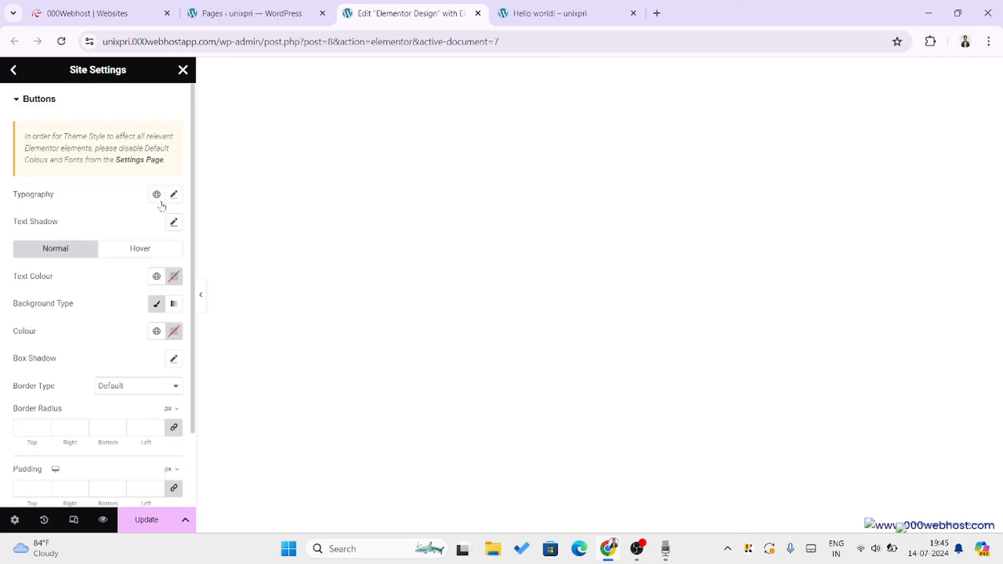
scroll(155, 287, "down", 2)
scroll(157, 287, "up", 2)
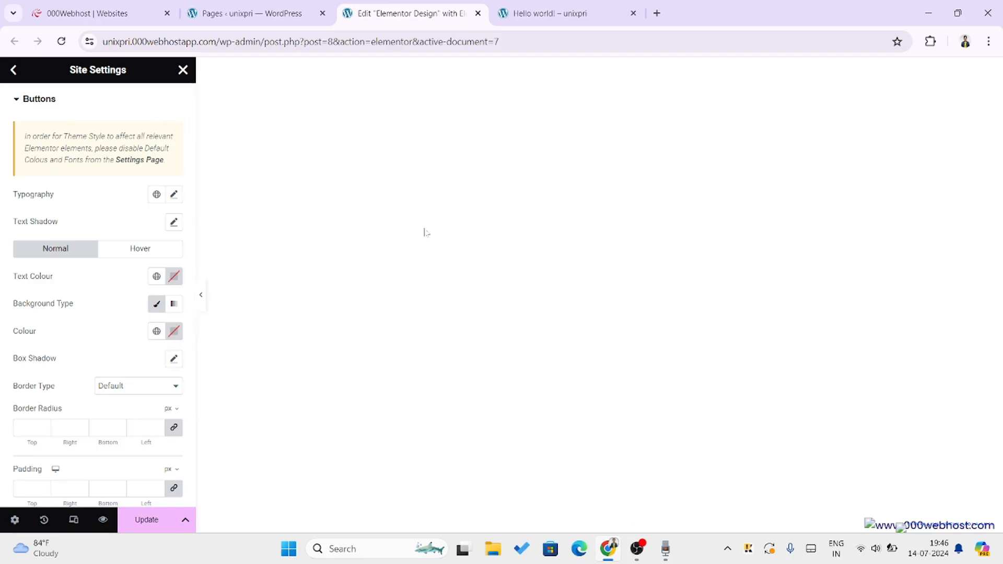
scroll(124, 313, "down", 2)
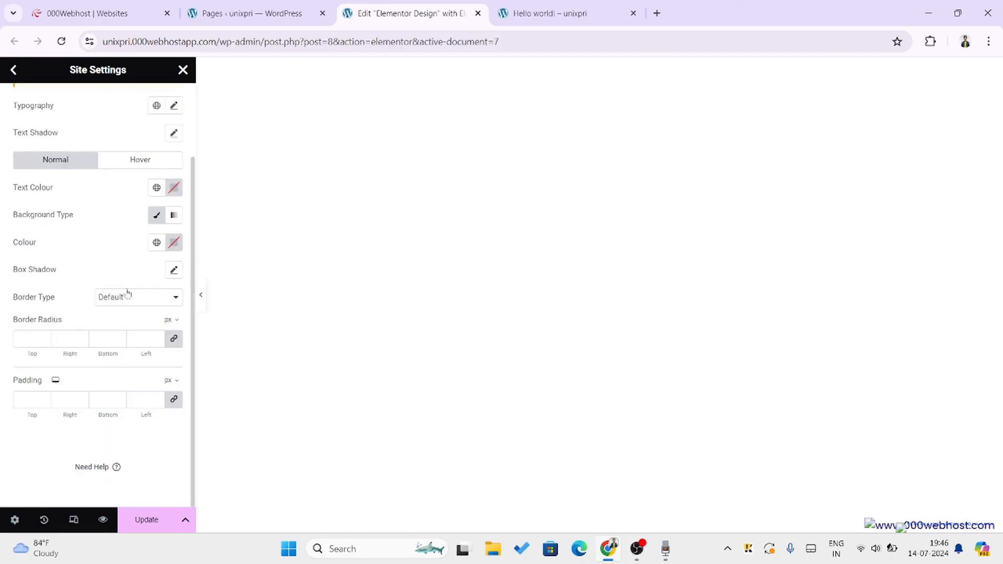
scroll(126, 293, "up", 2)
left_click(156, 194)
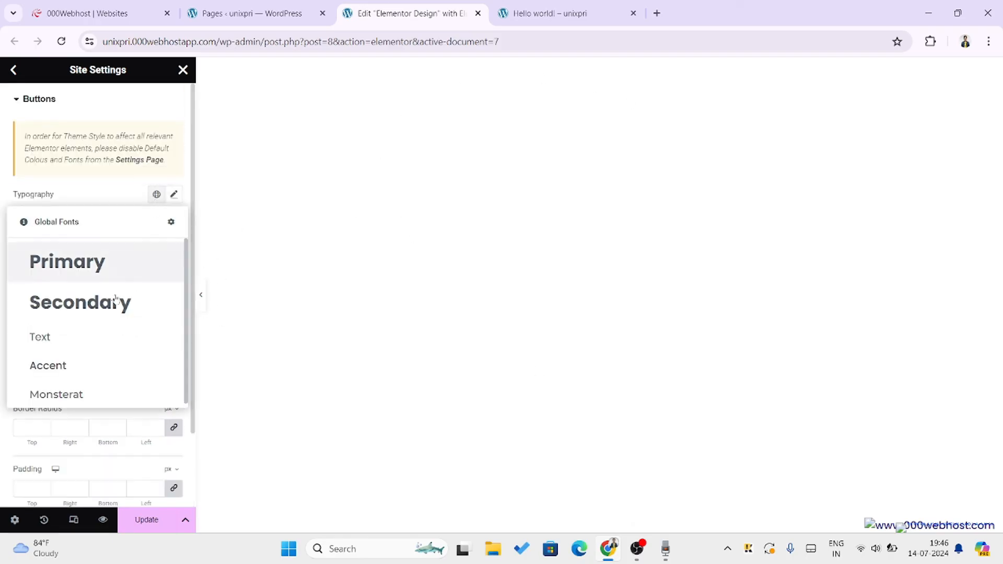
left_click(87, 364)
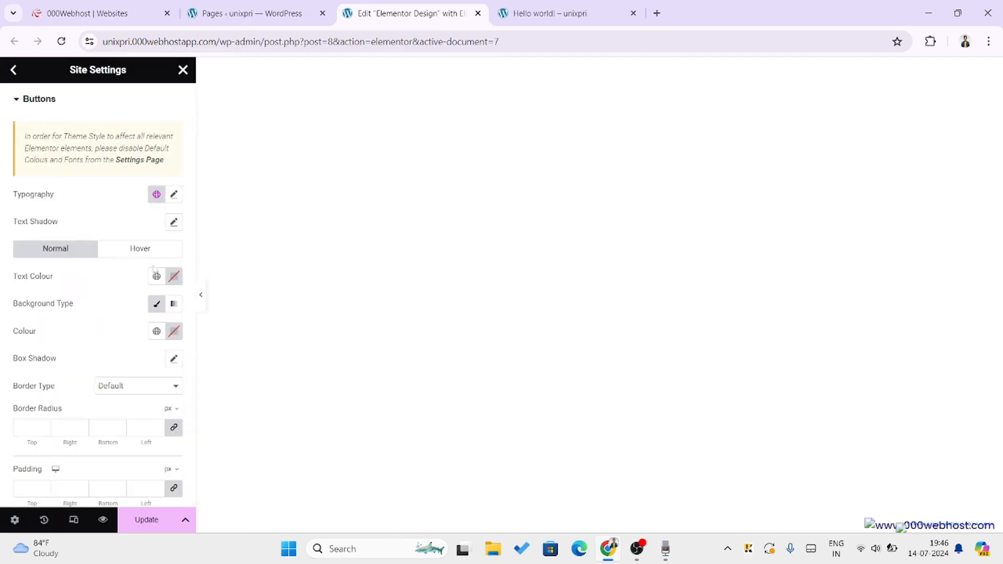
- Assign the global "Button Color" to the buttons' normal text colour and reopen its global colour list
scroll(154, 235, "down", 2)
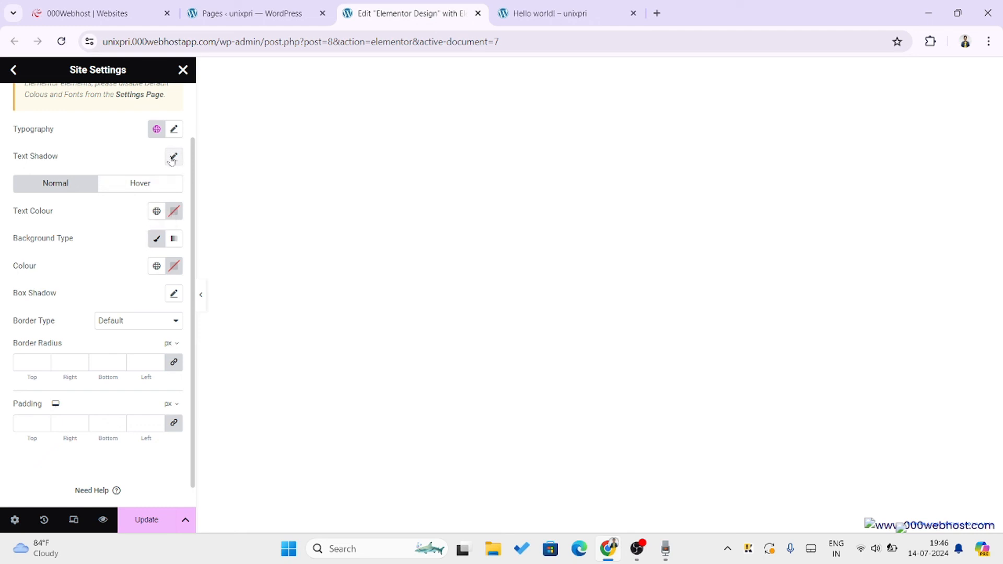
left_click(156, 211)
left_click(84, 349)
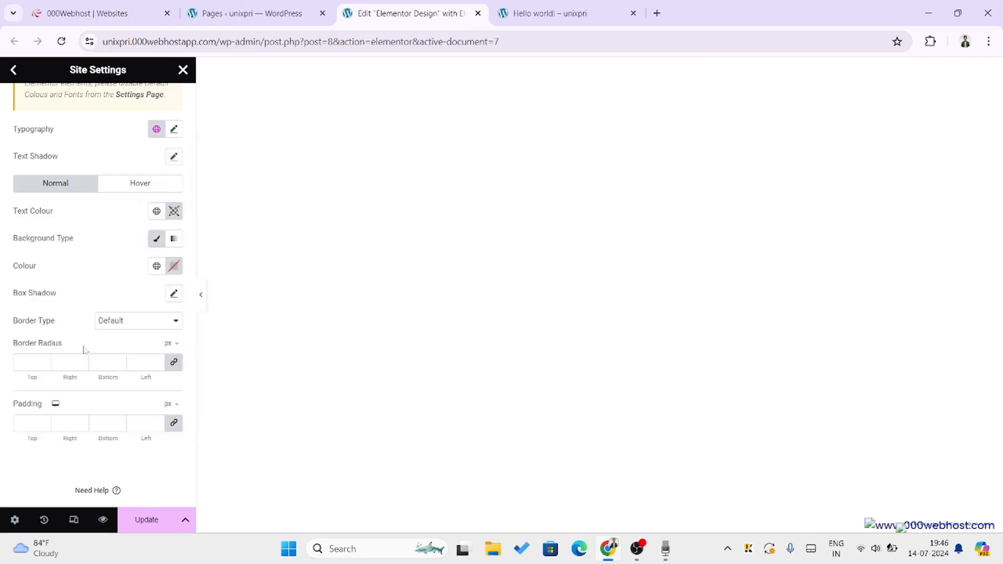
left_click(287, 264)
left_click(156, 212)
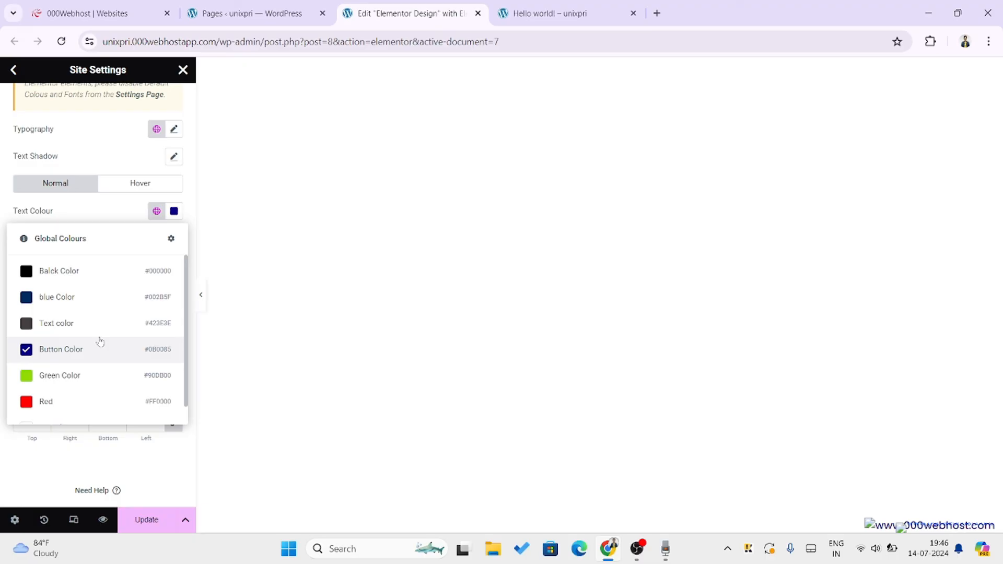
- Pick white as the buttons' normal text colour, create a global colour named "white" from it and look for it in the global colours
left_click(174, 211)
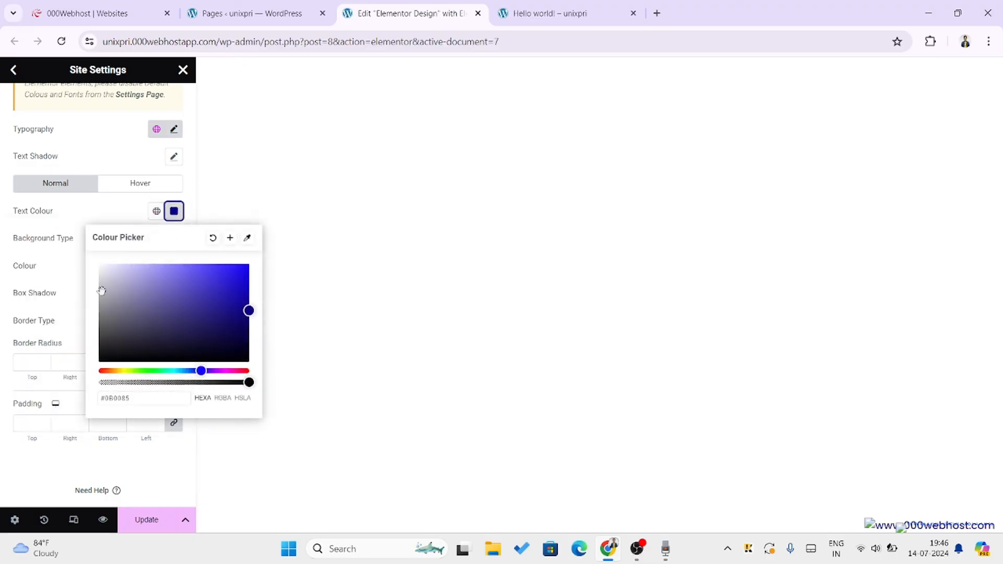
left_click(99, 264)
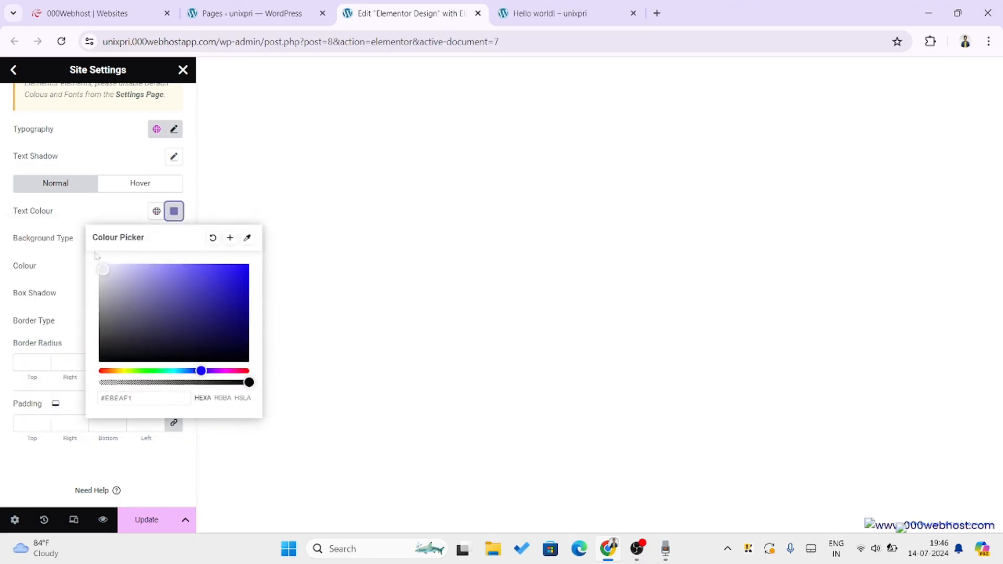
left_click(230, 238)
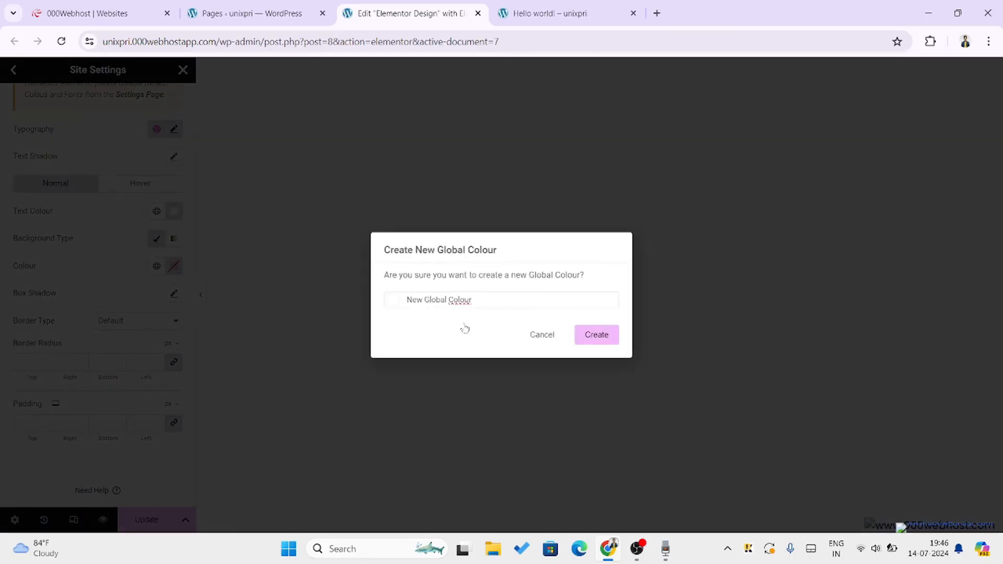
type("white")
left_click(598, 338)
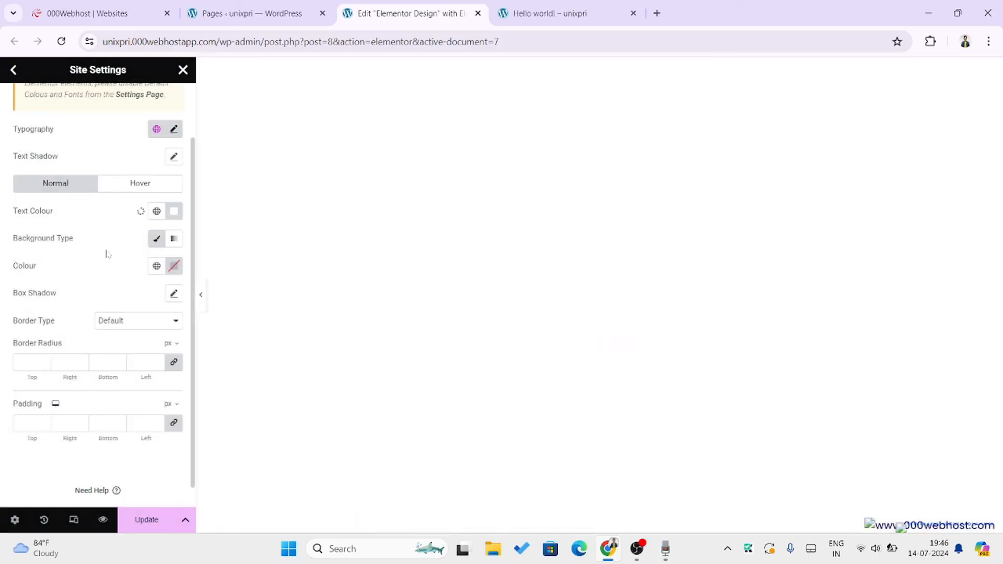
left_click(156, 211)
scroll(115, 303, "down", 1)
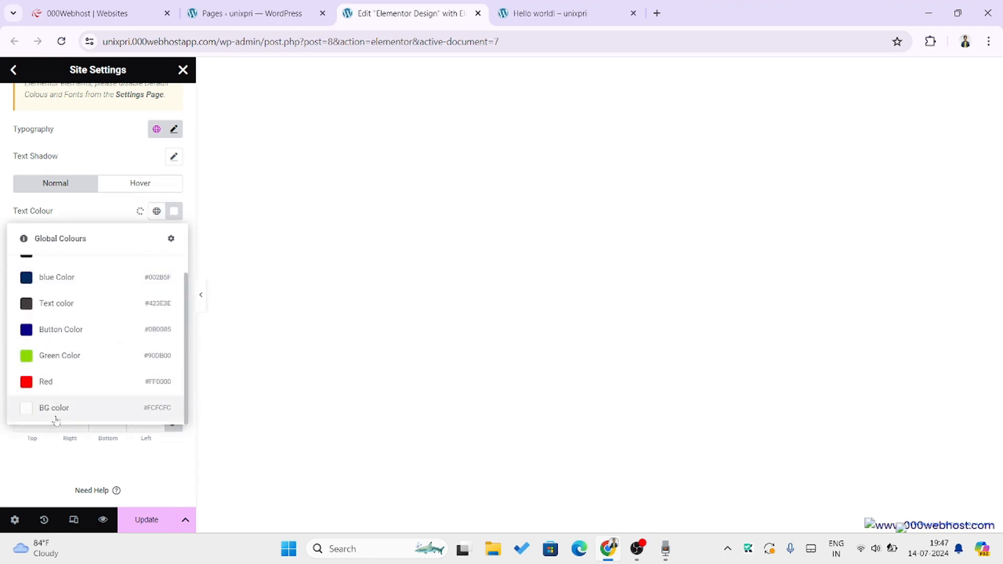
scroll(125, 360, "up", 1)
left_click(122, 208)
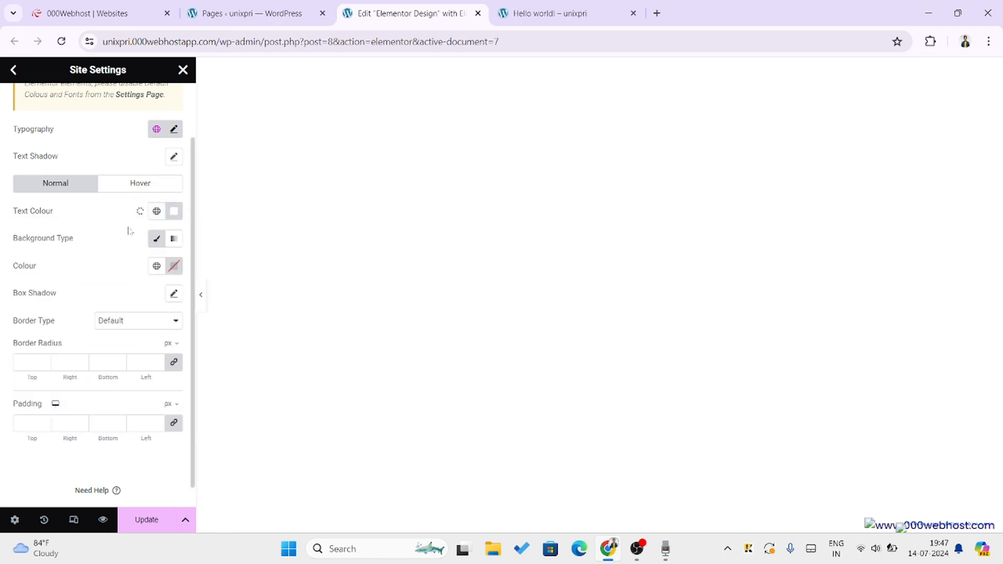
- Assign the global "Button Color" to the buttons' normal background and the global "blue Color" to their hover background
left_click(157, 266)
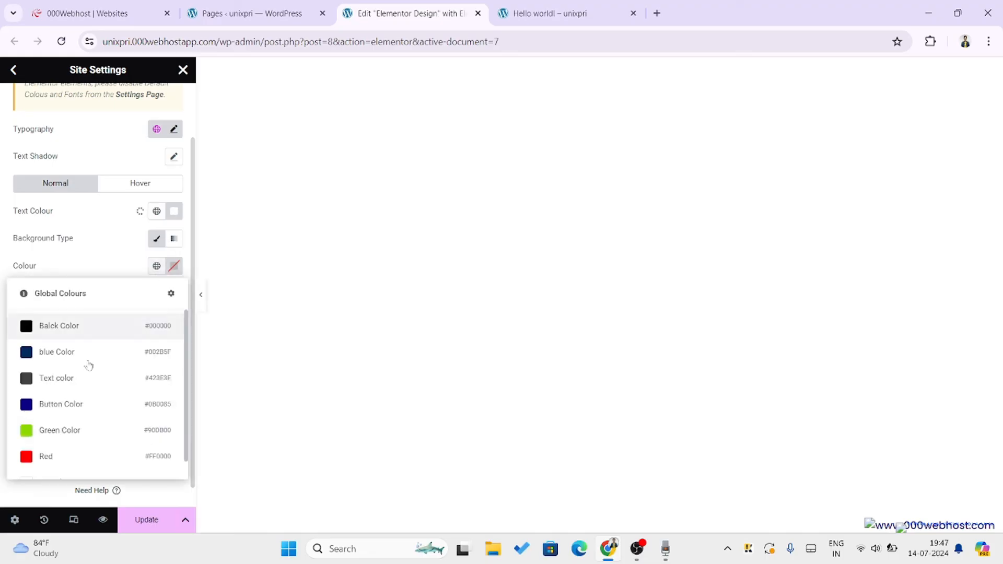
left_click(86, 410)
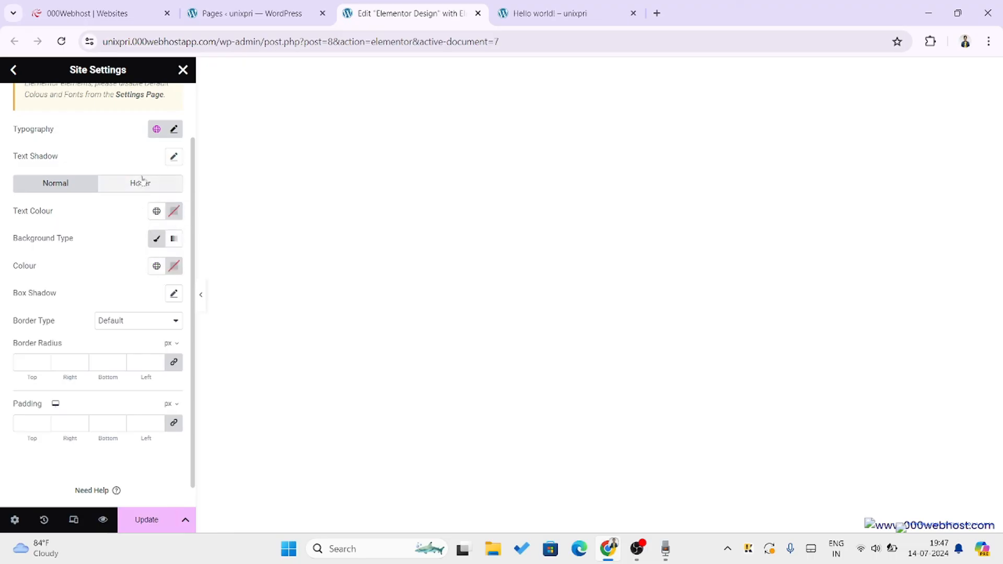
left_click(142, 183)
left_click(157, 266)
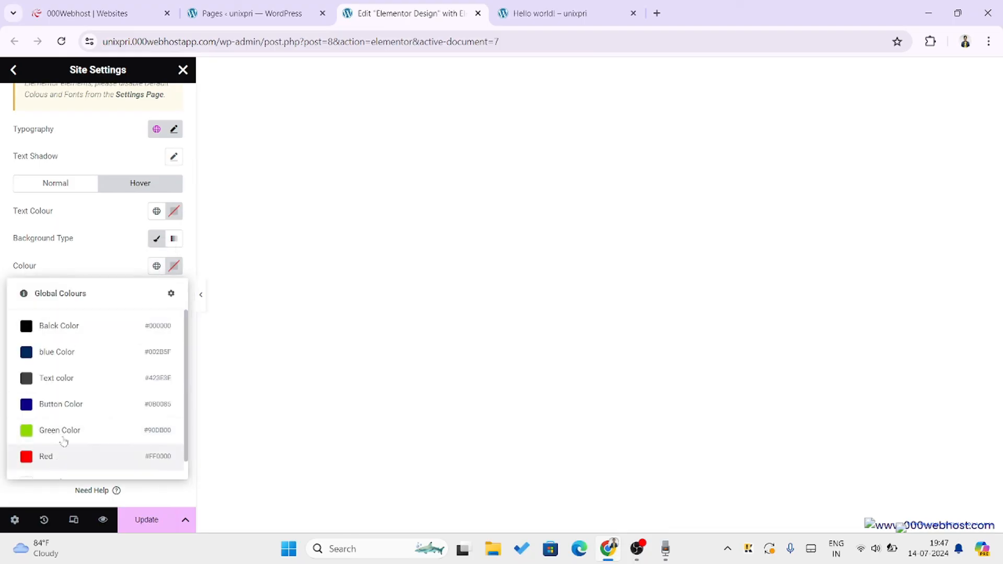
left_click(58, 353)
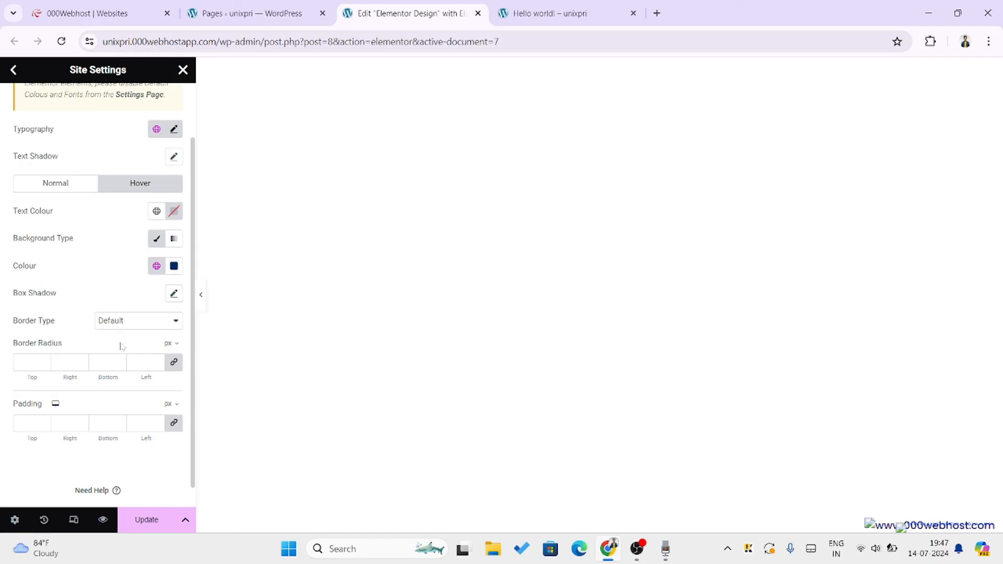
- Set the hover border radius of the buttons to 5 px on all corners and save the site settings
left_click(29, 363)
type("5")
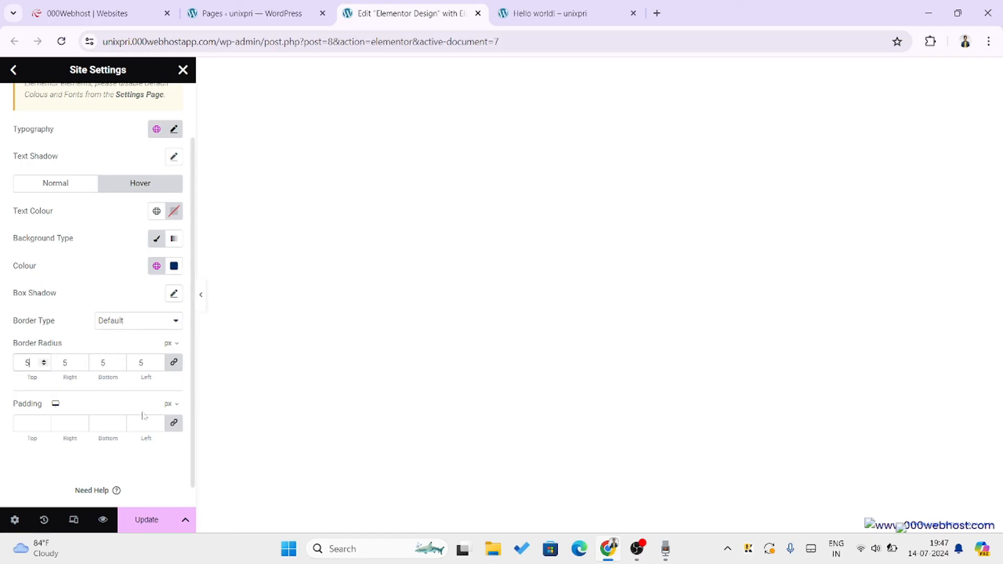
left_click(146, 519)
- Leave the Buttons settings, look over the theme style's Images settings and reopen its Typography settings
scroll(129, 325, "up", 1)
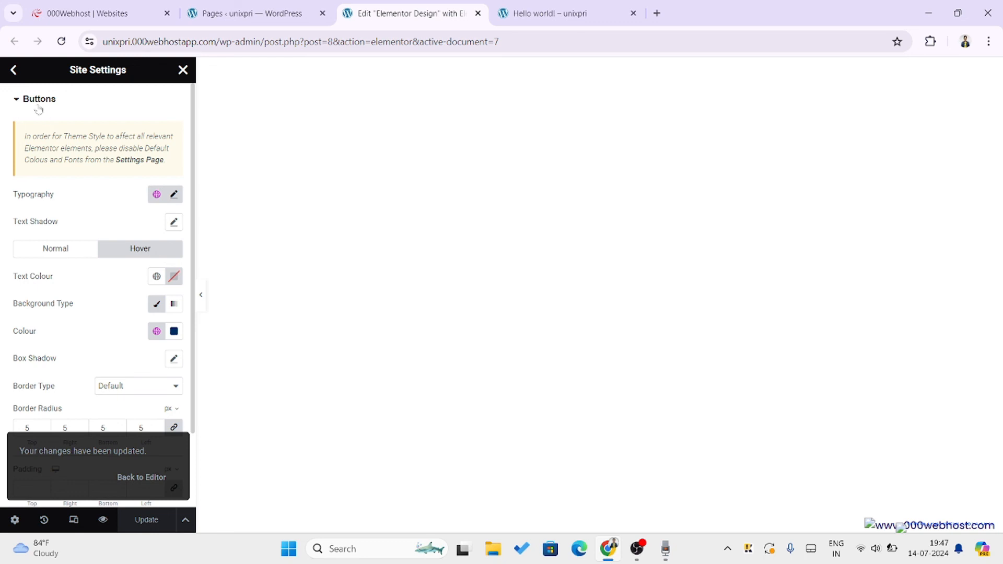
left_click(14, 71)
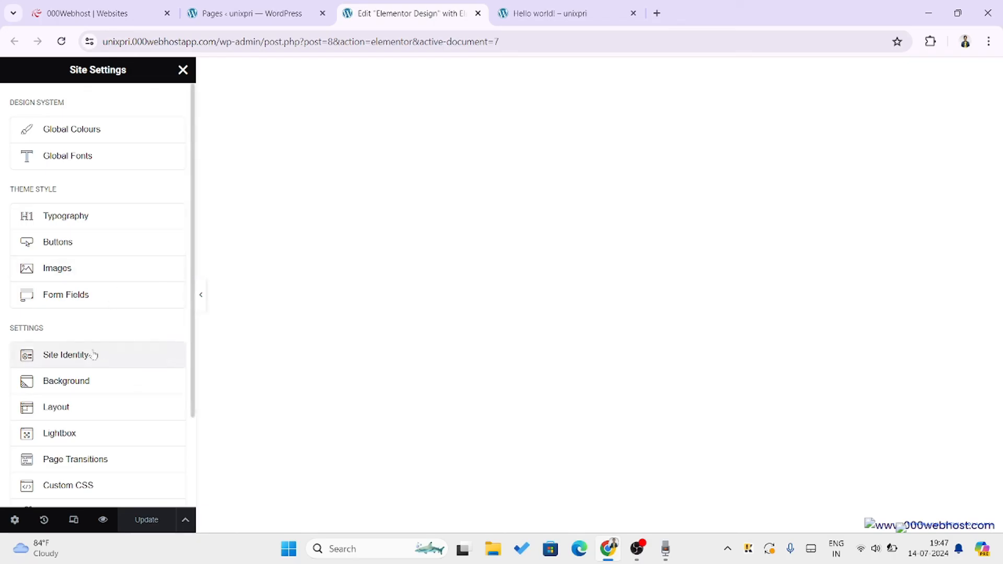
left_click(69, 268)
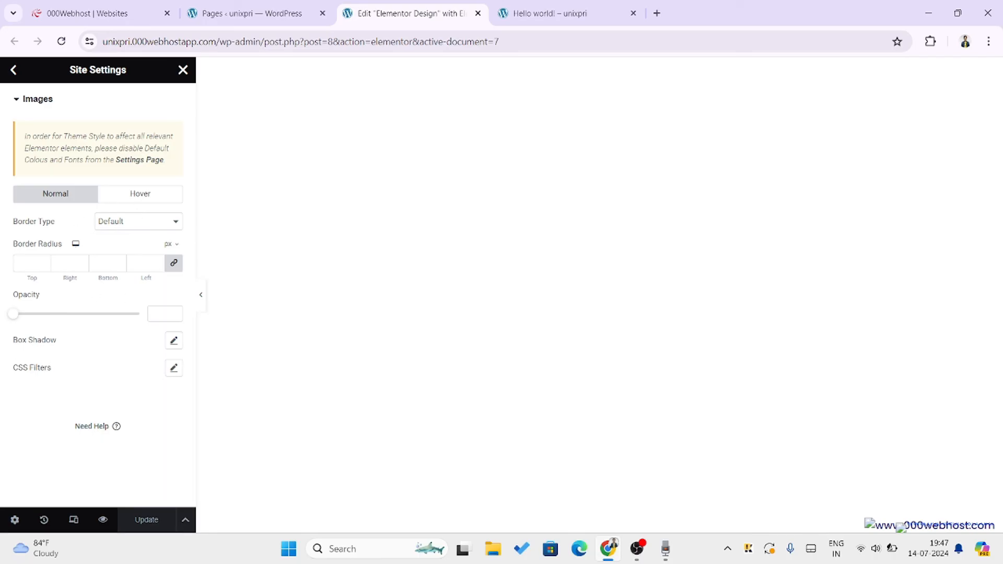
left_click(14, 70)
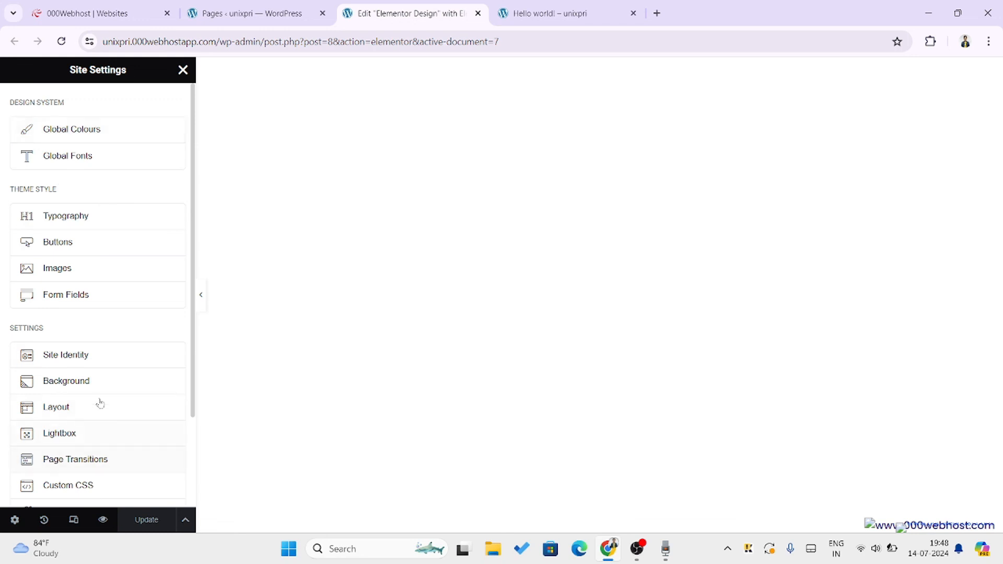
left_click(119, 211)
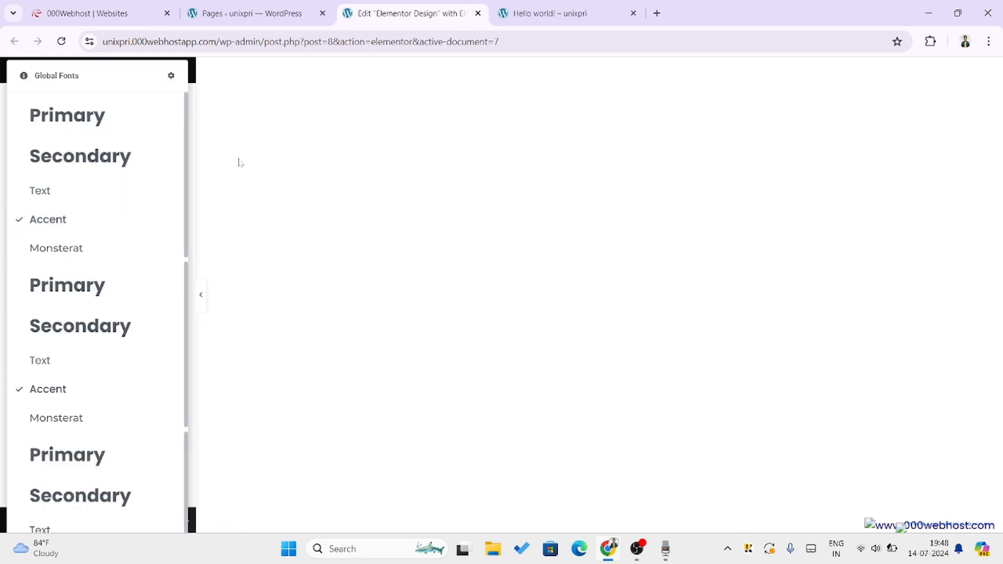